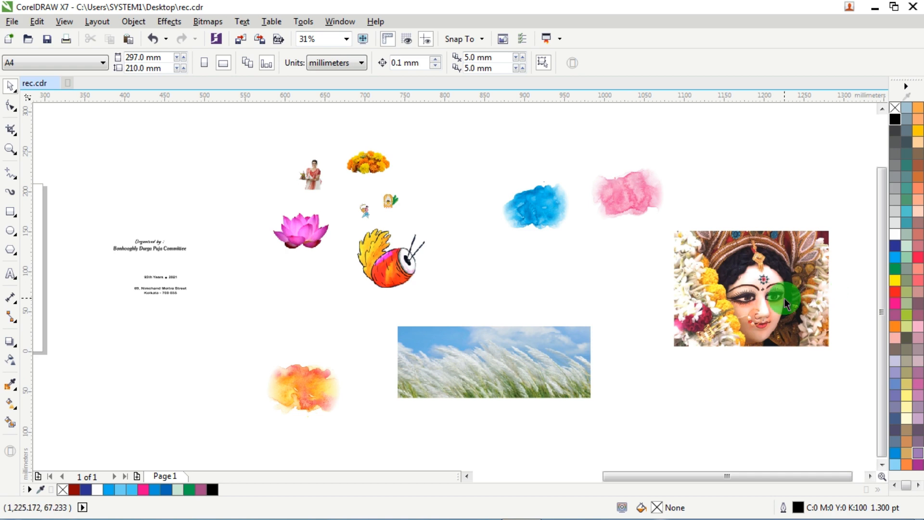
Step: Move the orange watercolour texture up beside the blue watercolour texture
scroll(801, 305, up, 2)
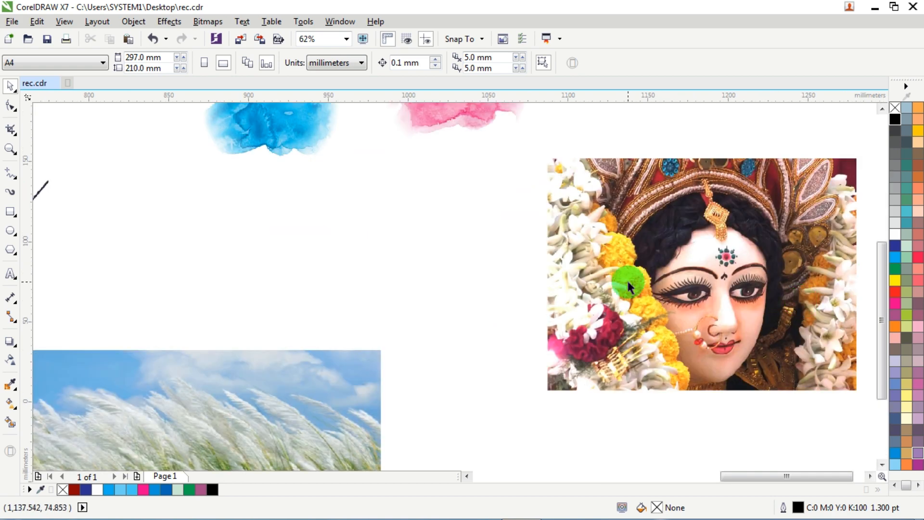
scroll(619, 279, down, 2)
click(355, 350)
drag(233, 396, 394, 147)
scroll(447, 138, up, 2)
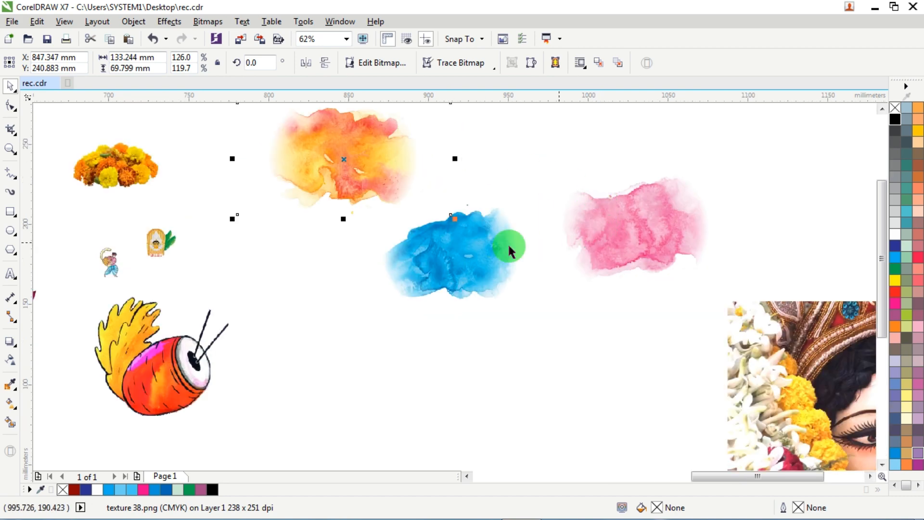
Step: Draw a rectangle on the page and set its size to 224 mm wide by 100 mm high
scroll(377, 260, down, 2)
scroll(178, 252, up, 2)
scroll(180, 260, up, 2)
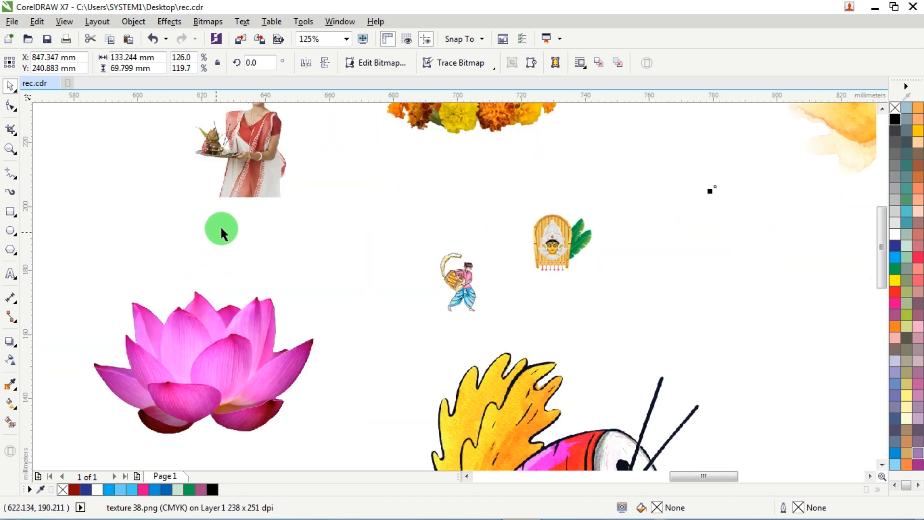
scroll(599, 285, down, 2)
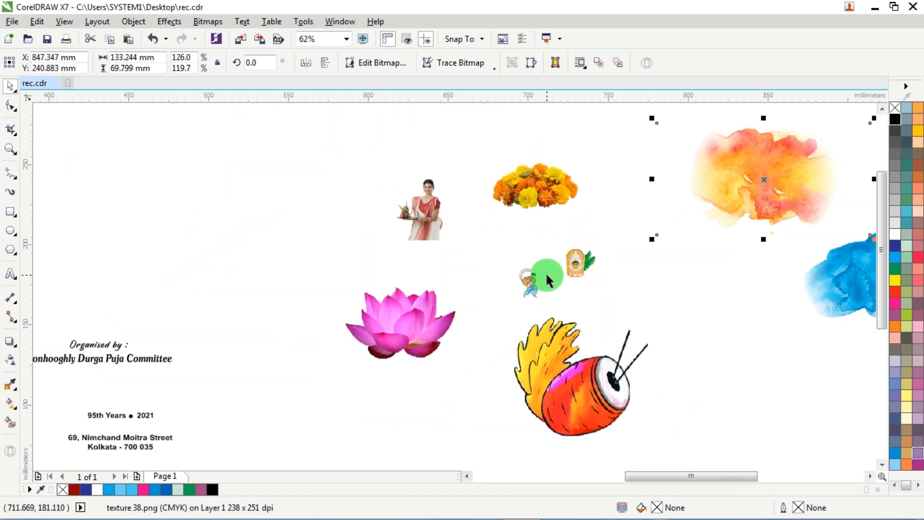
scroll(547, 276, down, 3)
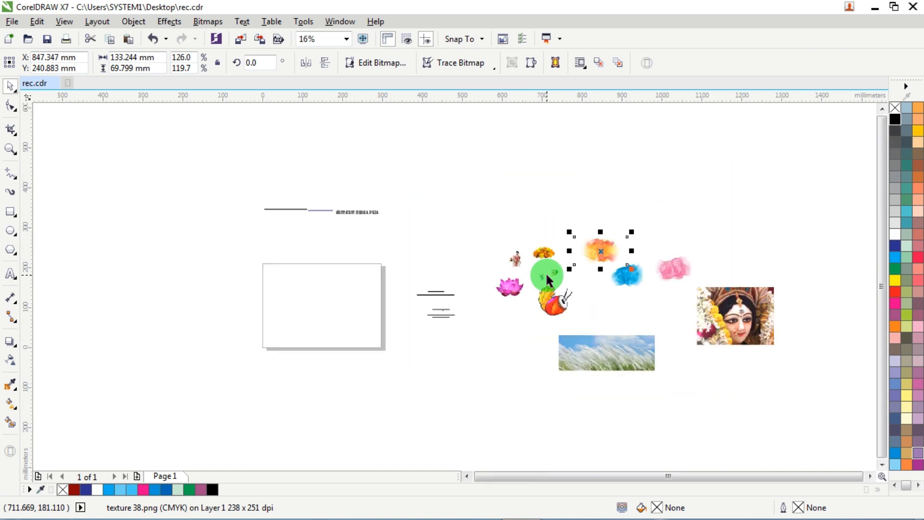
scroll(427, 289, up, 3)
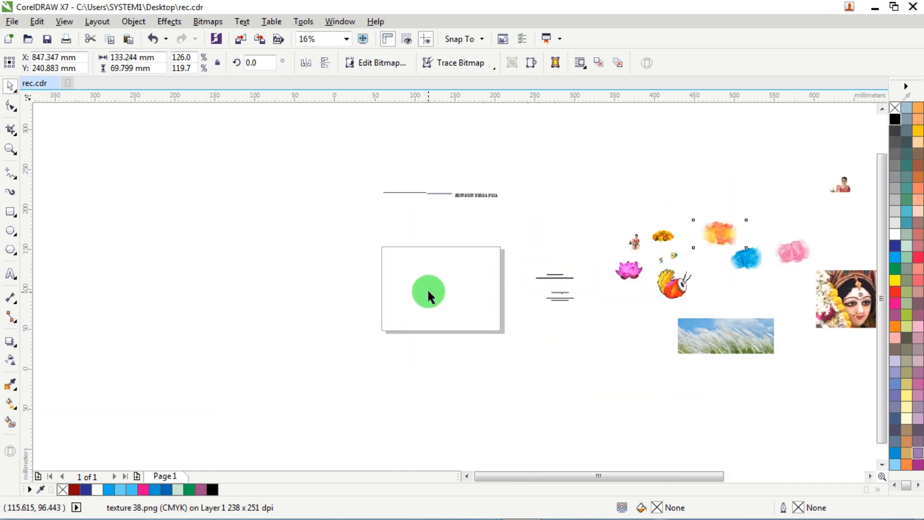
click(11, 212)
drag(336, 178, 638, 318)
click(154, 56)
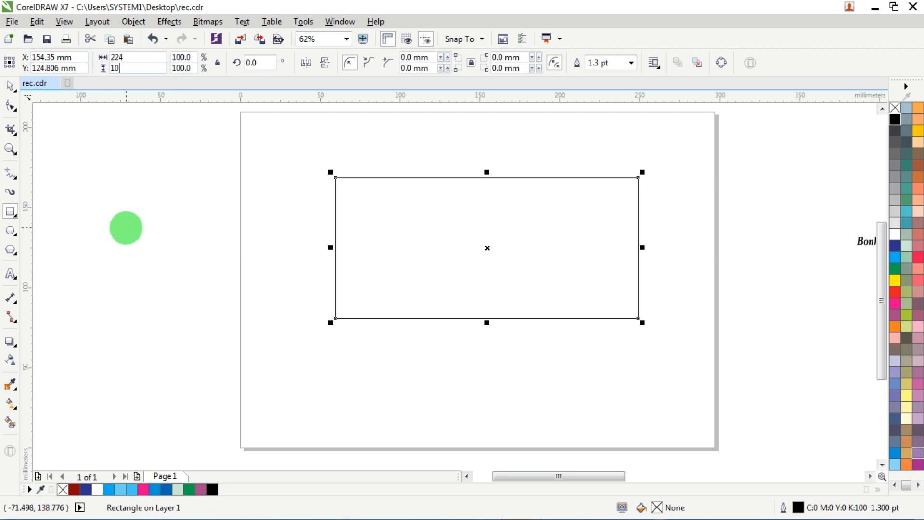
text(100)
key(Return)
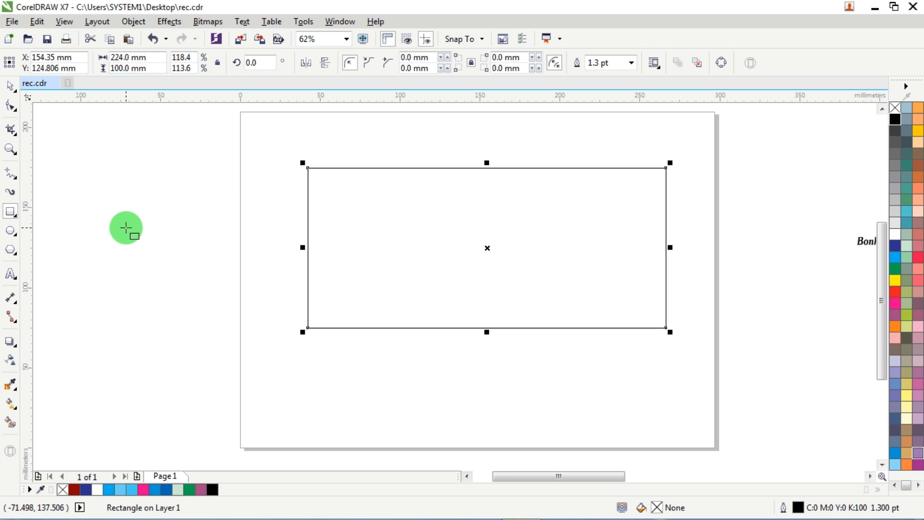
Step: Shift the rectangle slightly down the page and give it a dark blue fill (C100 M100 Y0 K0) with no outline
click(10, 87)
drag(631, 223, 629, 240)
click(895, 234)
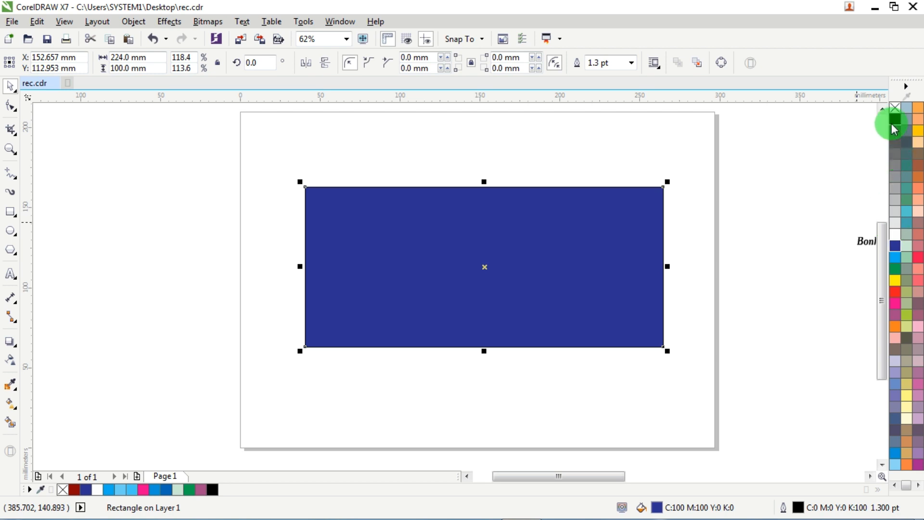
right_click(894, 107)
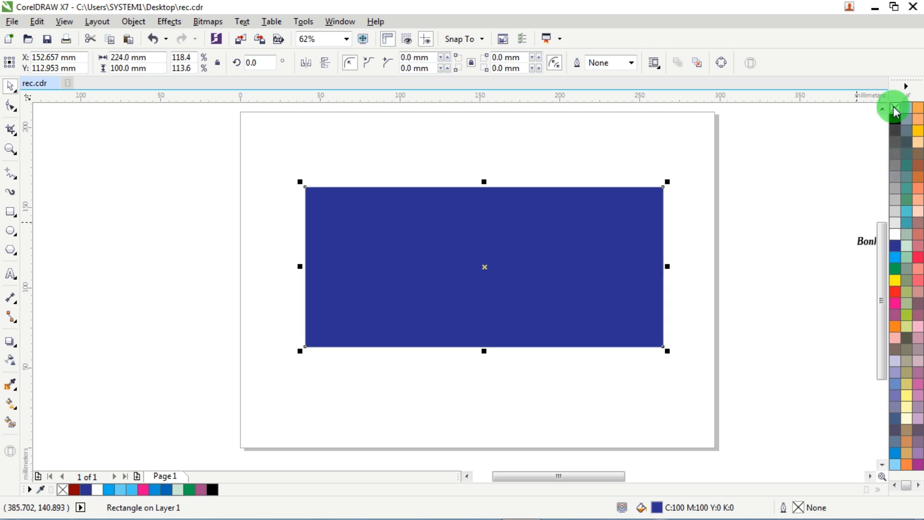
Step: Apply a one-step inside contour with a 4 mm offset to the blue rectangle
click(168, 25)
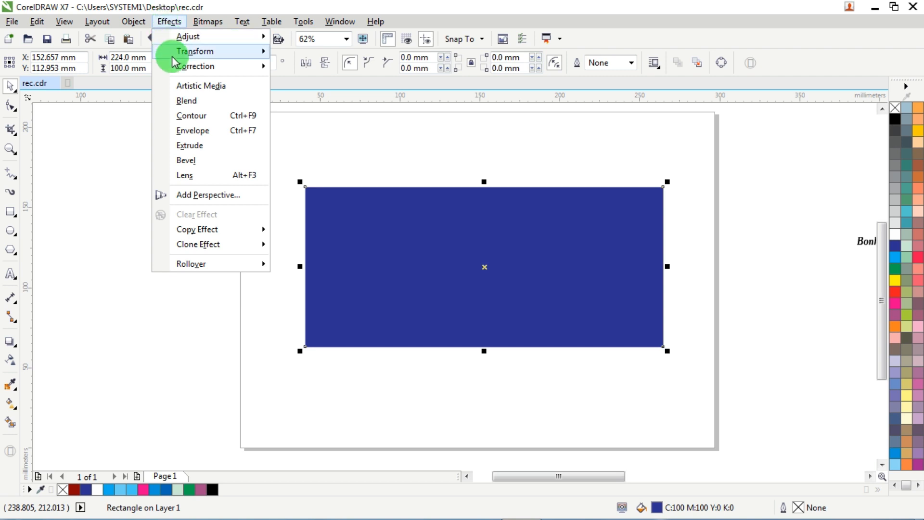
click(192, 116)
click(771, 138)
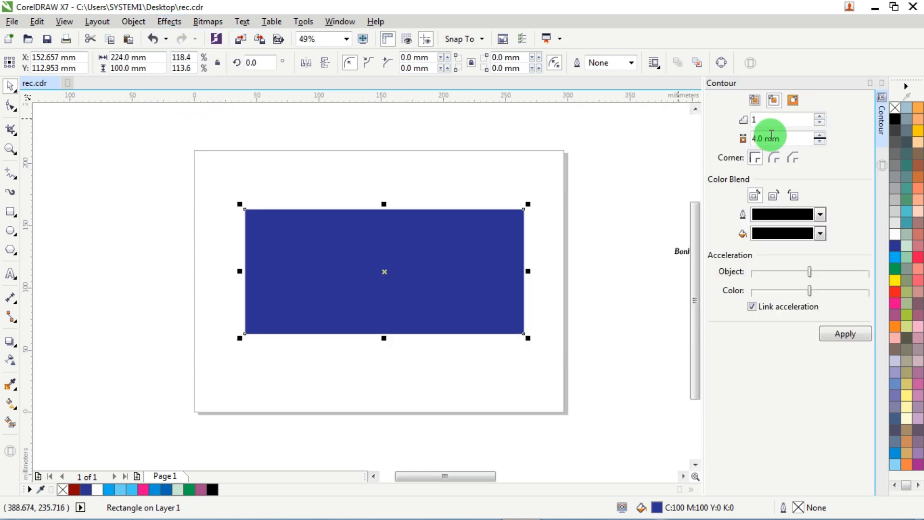
drag(786, 139, 727, 146)
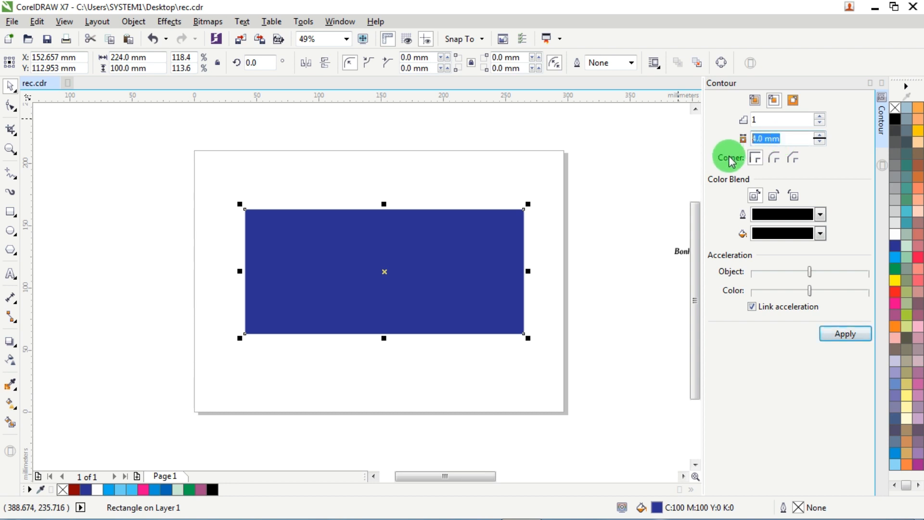
click(838, 332)
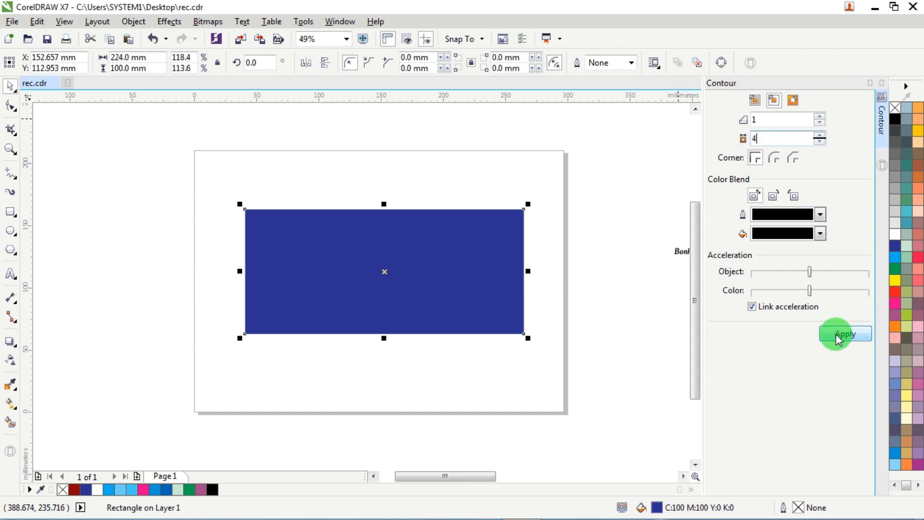
click(882, 84)
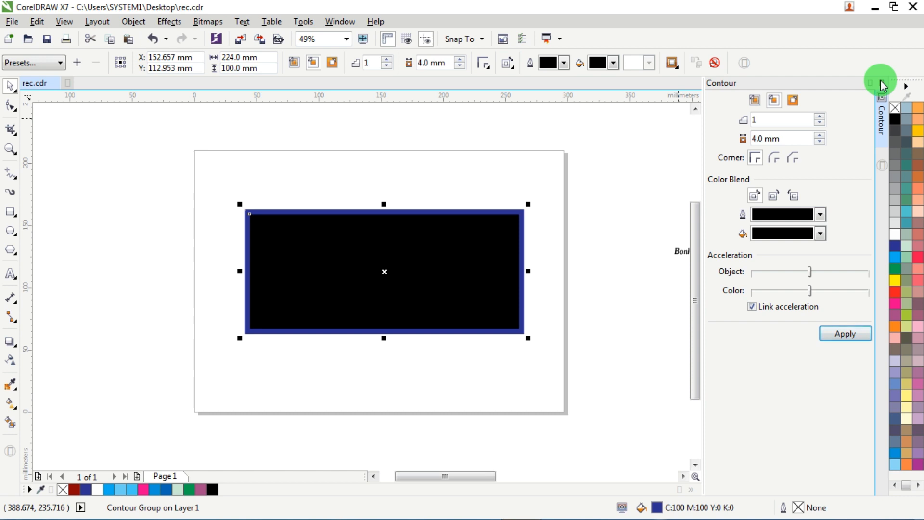
Step: Break the contour group apart and fill the inner rectangle with white
click(661, 189)
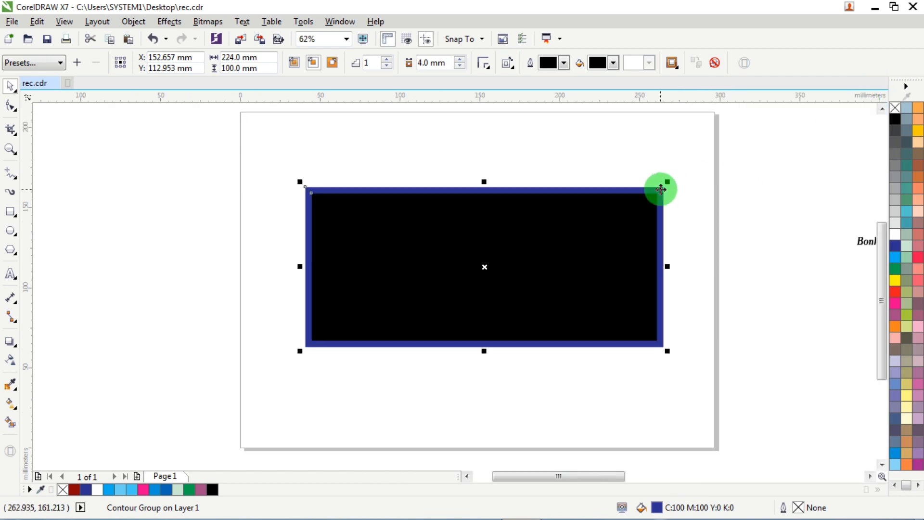
click(724, 185)
click(520, 243)
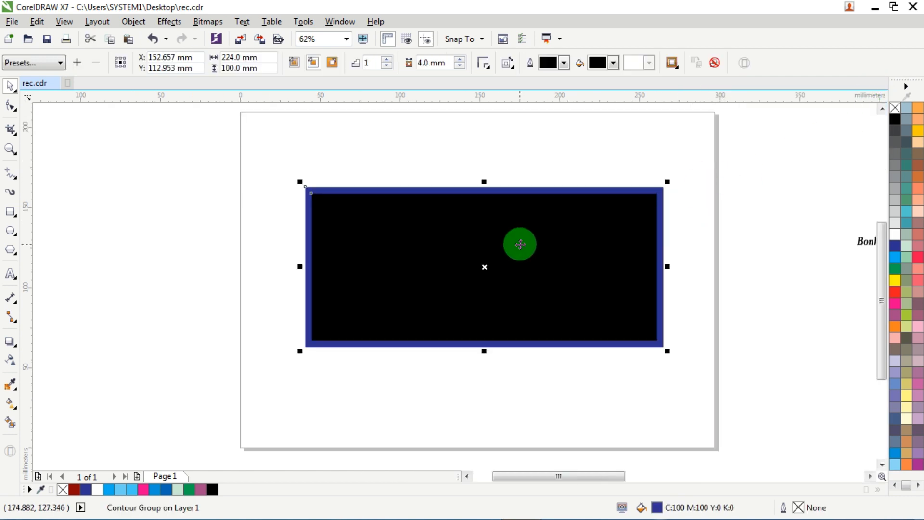
click(132, 21)
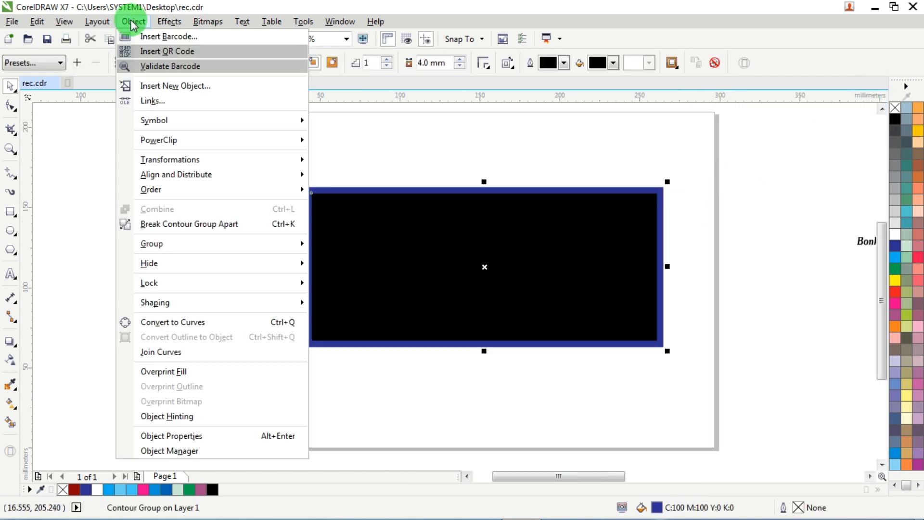
click(185, 225)
click(254, 222)
click(642, 252)
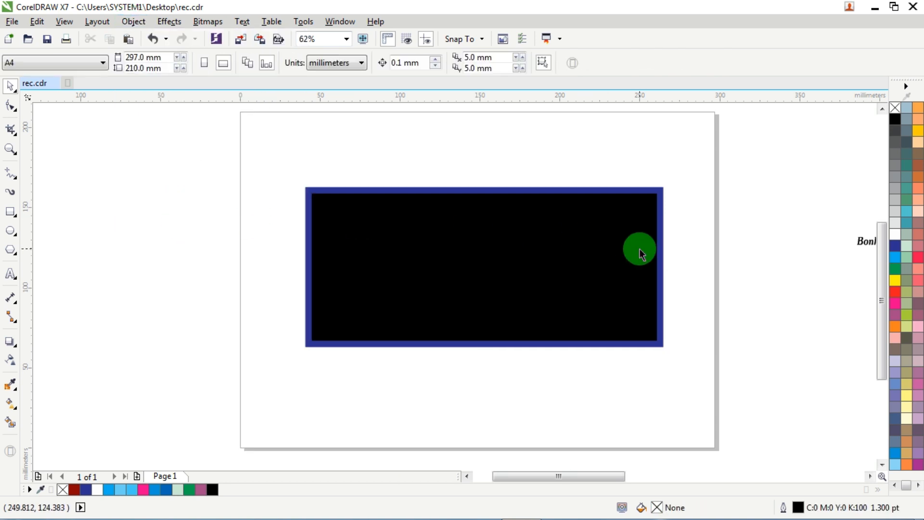
click(896, 235)
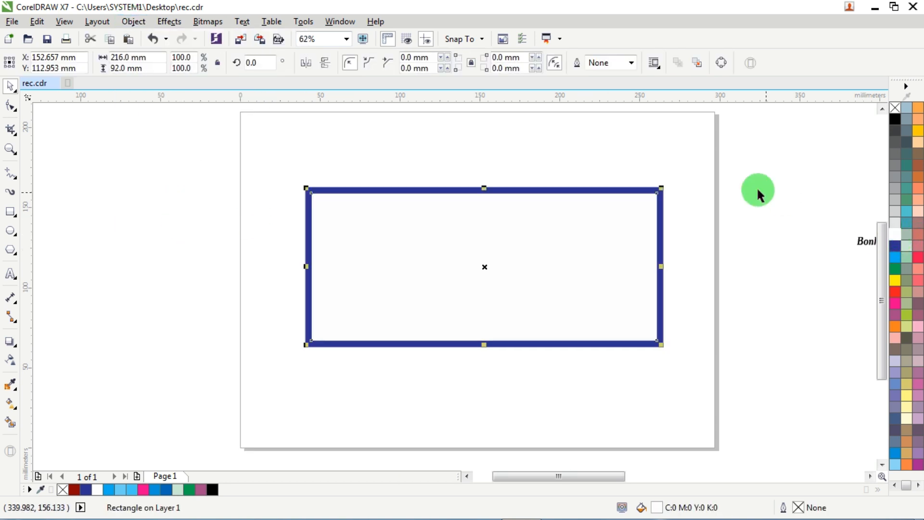
click(757, 192)
Step: Move the blue, pink and orange watercolour textures together next to the right edge of the page
scroll(644, 175, up, 3)
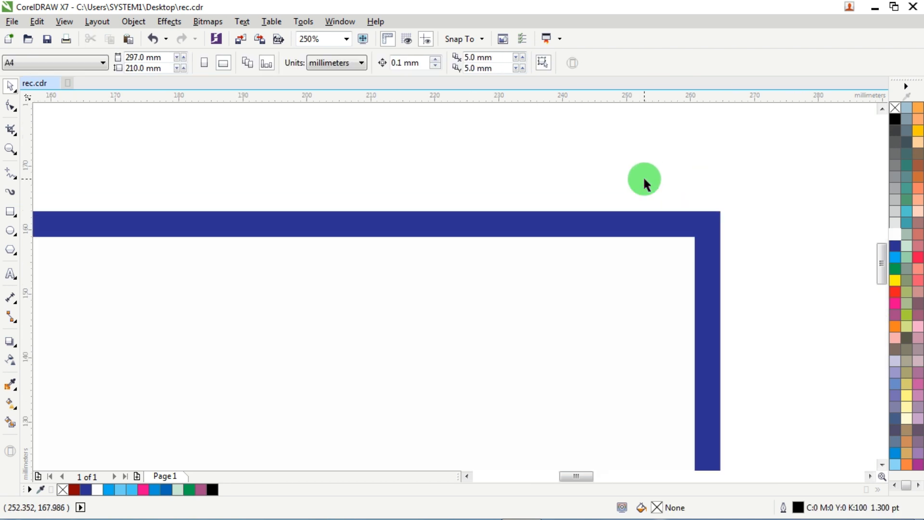
scroll(643, 175, down, 6)
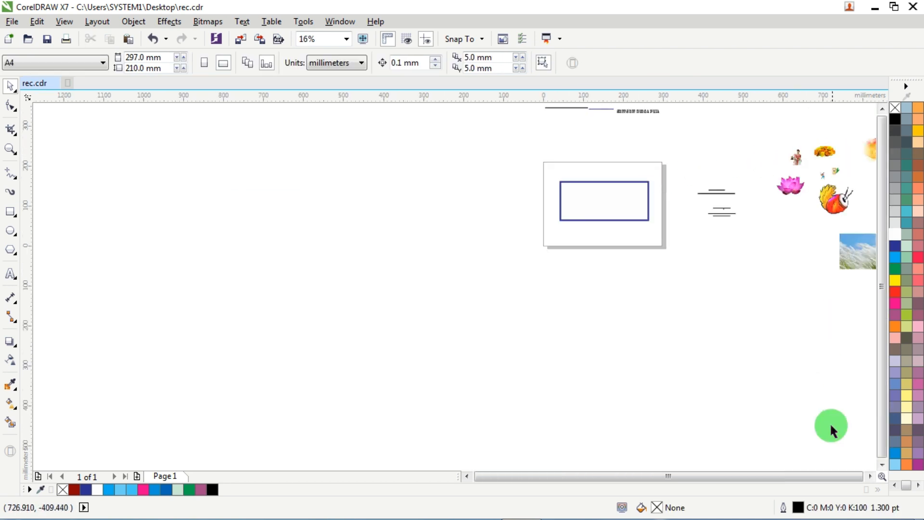
click(870, 477)
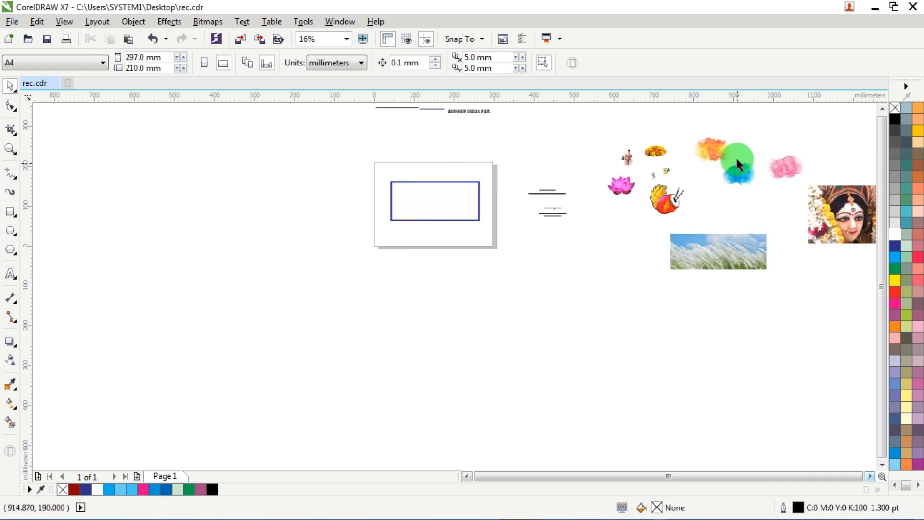
scroll(759, 207, up, 1)
click(756, 208)
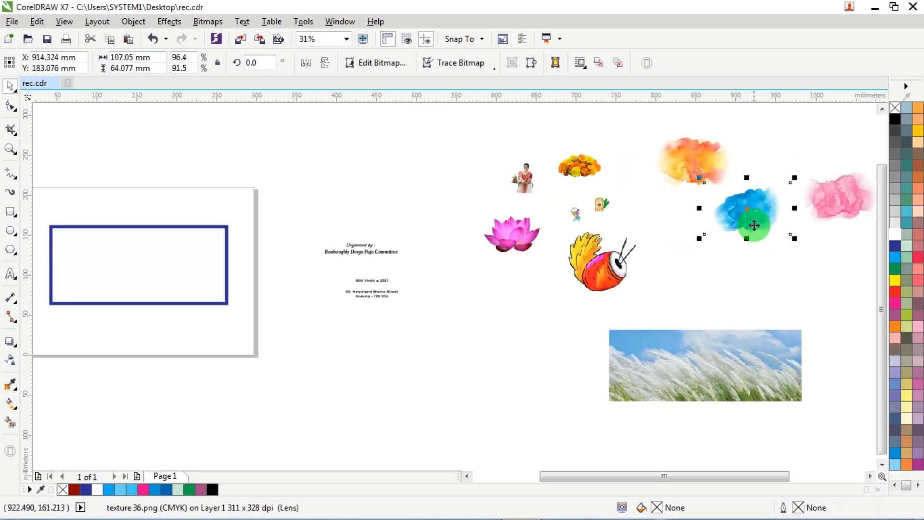
shift+click(839, 194)
shift+click(683, 152)
drag(684, 152, 262, 207)
click(253, 307)
scroll(145, 215, down, 1)
scroll(106, 217, up, 1)
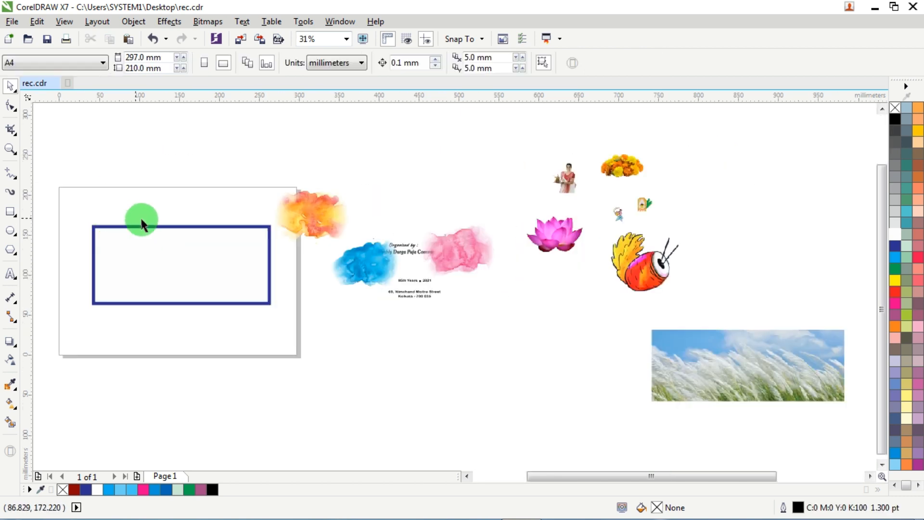
Step: Move the pink texture closer to the page and PowerClip it inside the white inner rectangle
scroll(171, 251, up, 1)
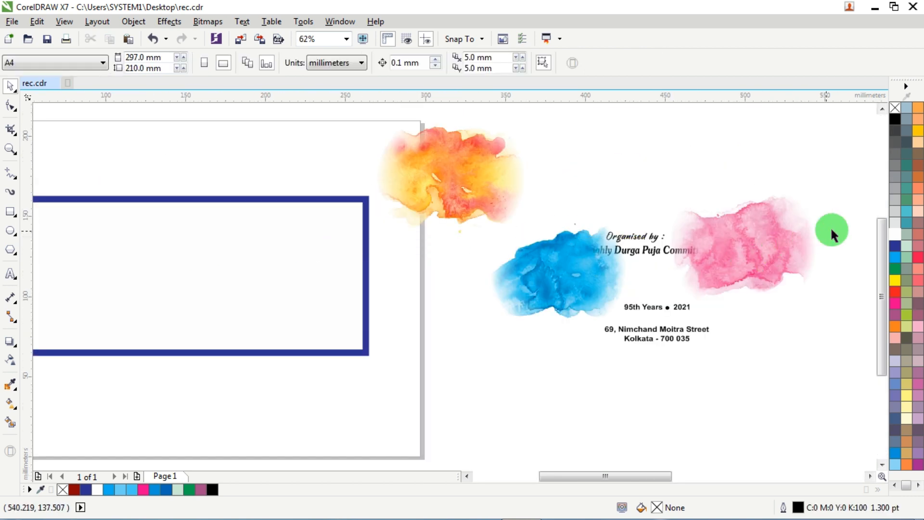
drag(792, 232, 462, 326)
right_click(476, 334)
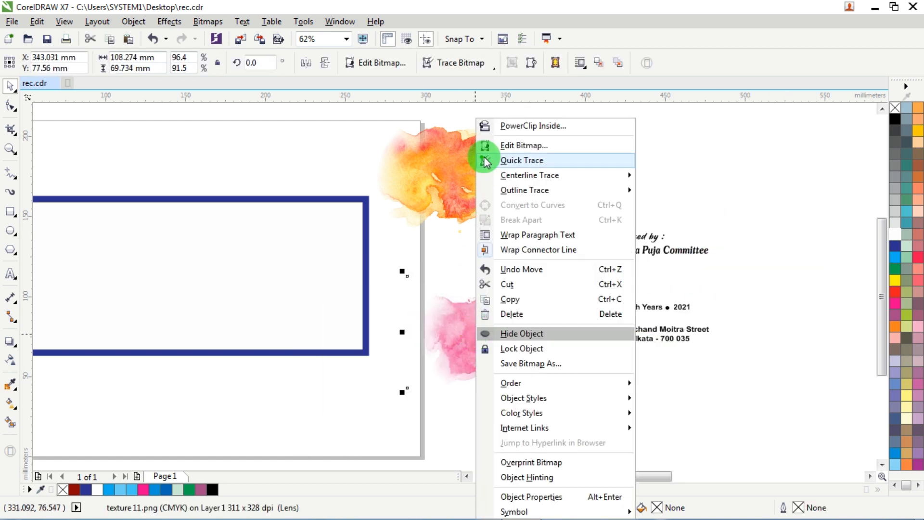
click(509, 125)
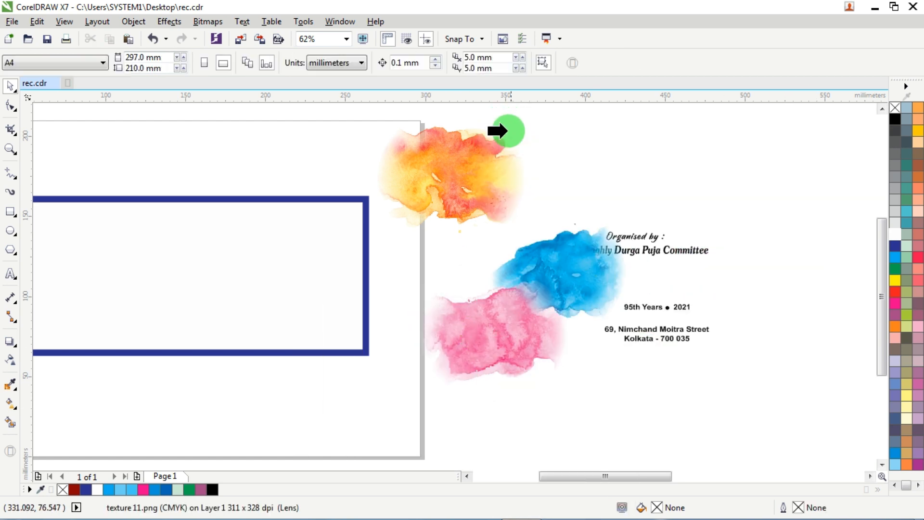
click(224, 292)
Step: Edit the PowerClip contents to reposition the pink texture over the frame's lower-right corner, and finish editing
ctrl+click(234, 292)
drag(219, 286, 390, 331)
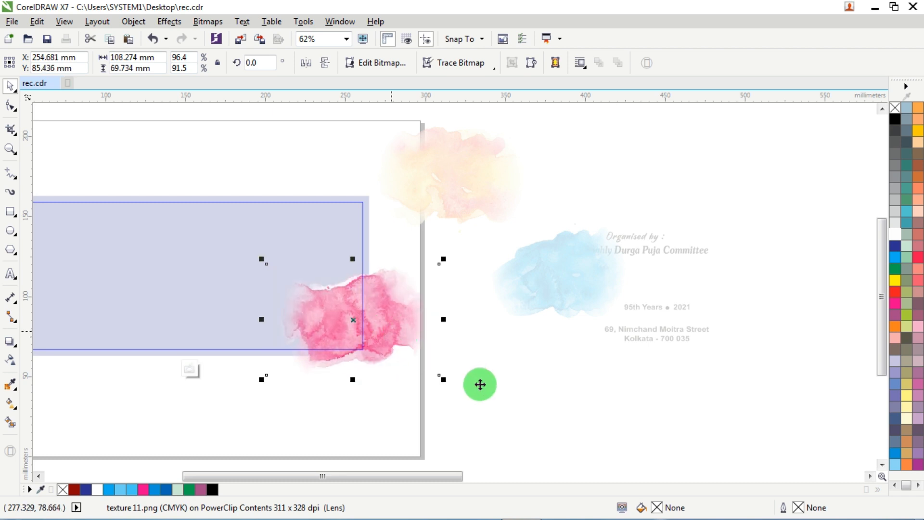
ctrl+click(489, 387)
Step: Move the orange texture above the frame's upper-right corner and give it a uniform transparency of 60
scroll(488, 383, down, 2)
scroll(403, 299, up, 2)
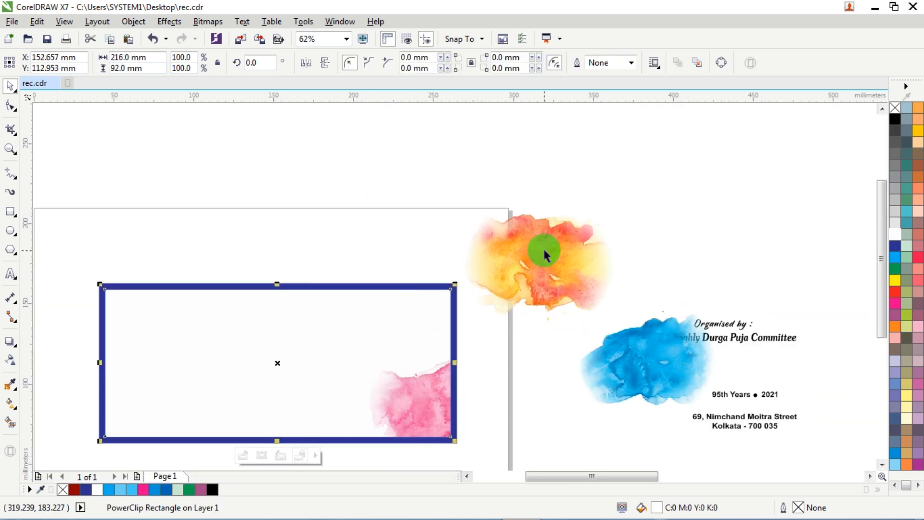
click(544, 249)
drag(544, 248, 513, 227)
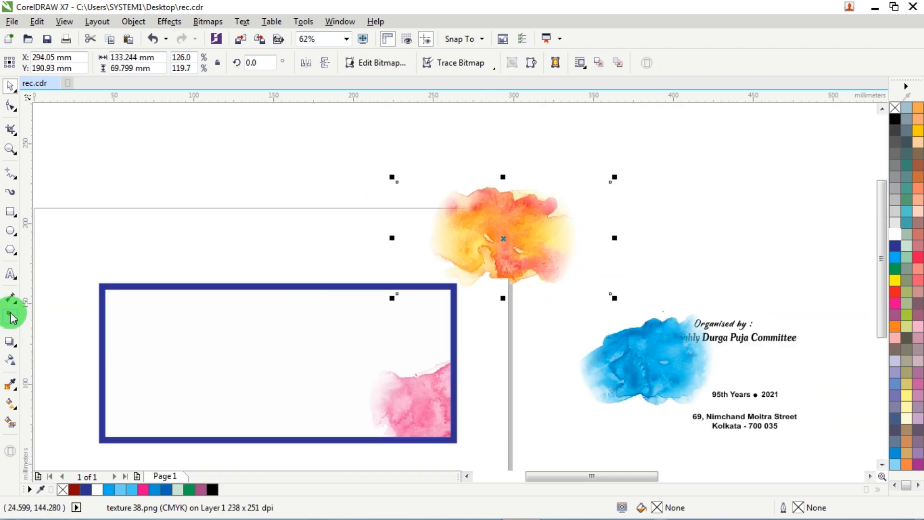
click(10, 360)
drag(474, 312, 491, 315)
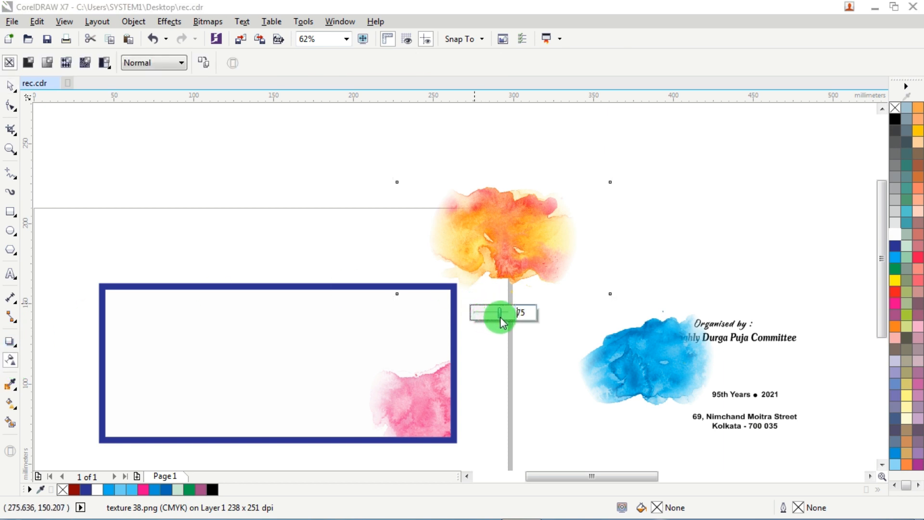
drag(501, 317, 498, 322)
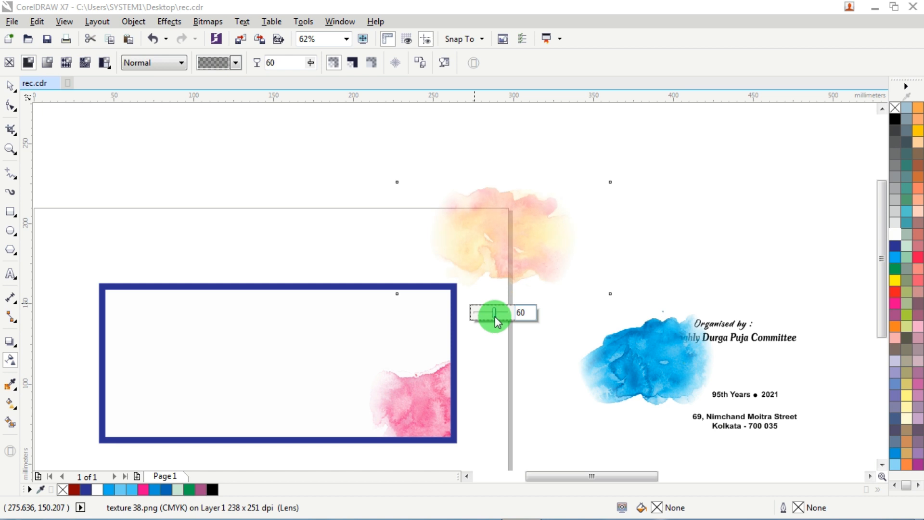
click(10, 86)
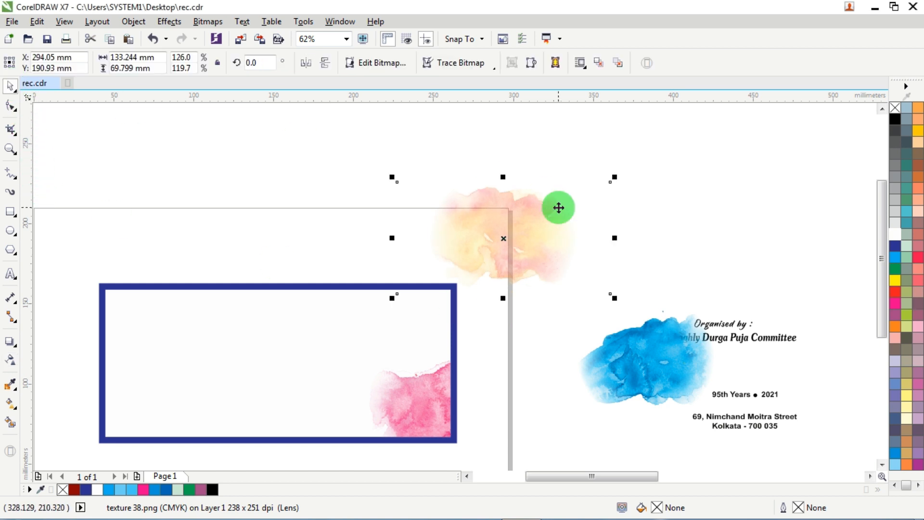
Step: Move the orange texture slightly away from the frame and PowerClip it inside the white inner rectangle
drag(558, 208, 584, 212)
right_click(562, 230)
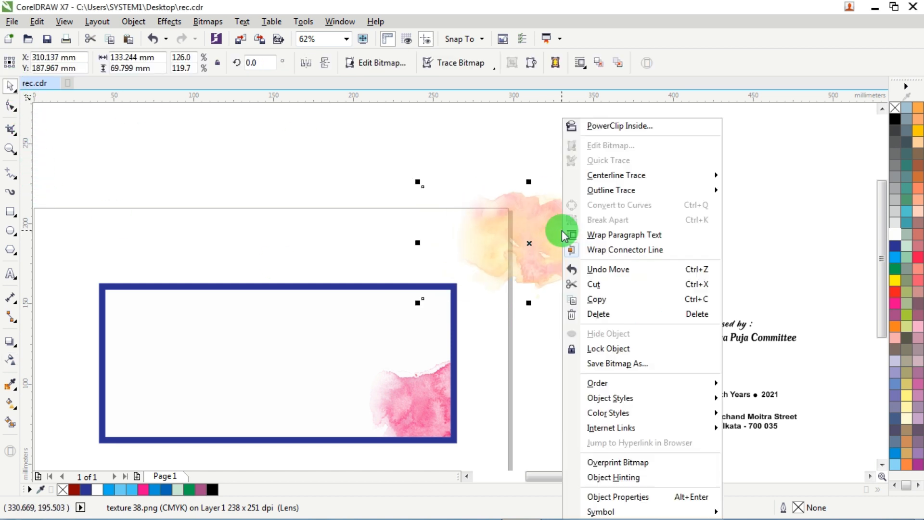
click(619, 127)
click(296, 319)
Step: Edit the PowerClip contents to place the orange texture across the middle of the frame's upper edge, and finish editing
ctrl+click(297, 319)
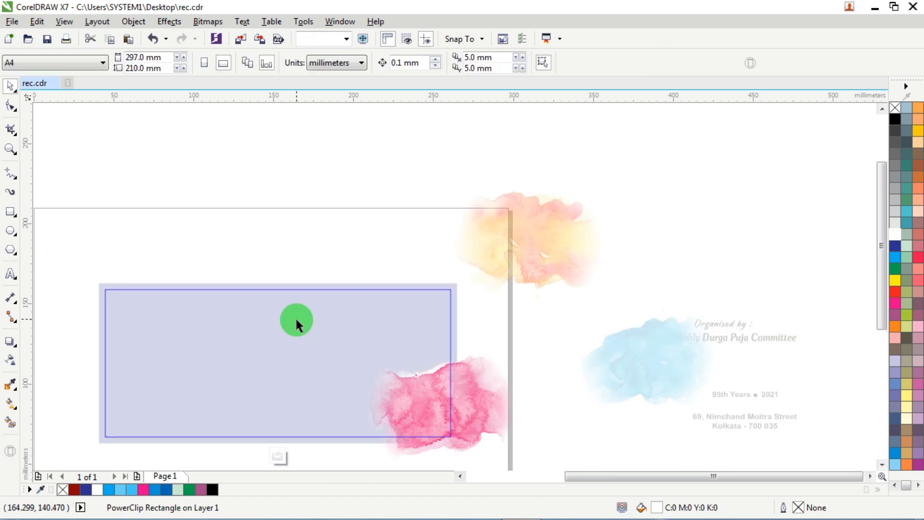
drag(608, 215, 318, 276)
drag(262, 273, 292, 268)
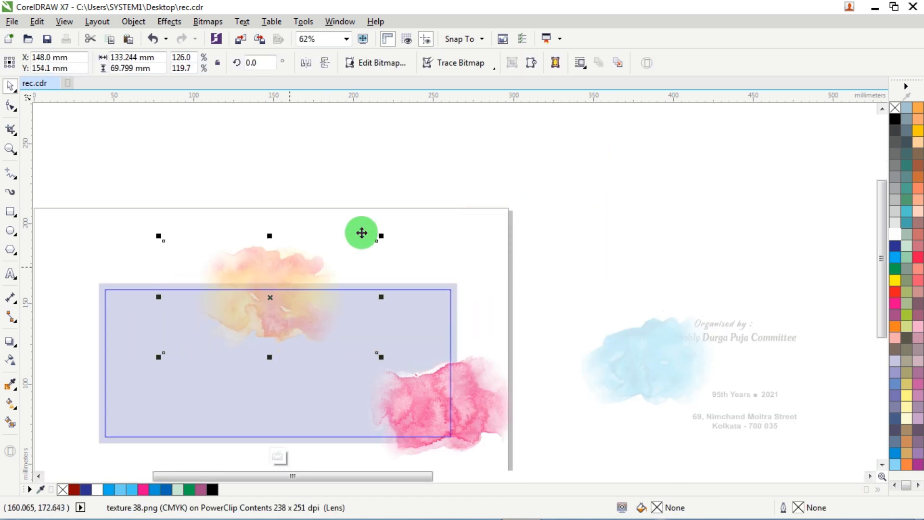
ctrl+click(369, 231)
Step: Move the blue texture beside the frame's upper-right corner and give it a uniform transparency of 52
drag(681, 370, 547, 287)
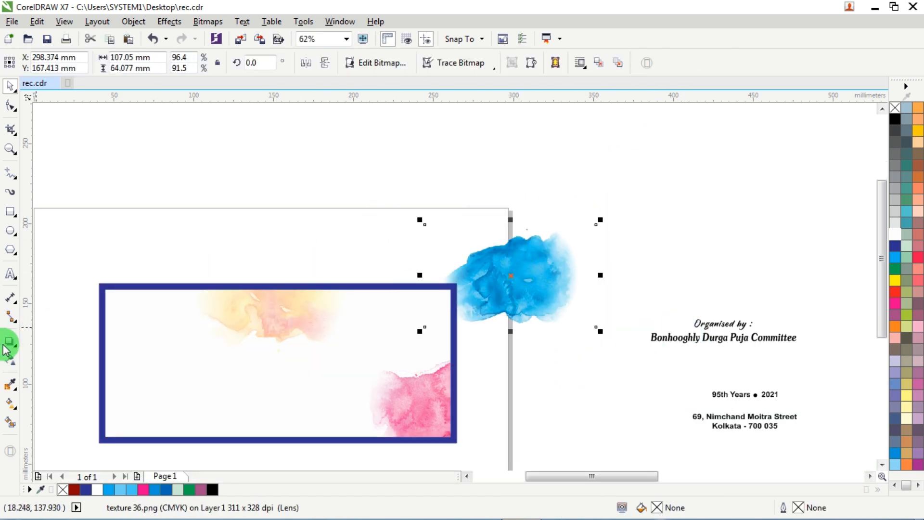
click(11, 362)
drag(480, 350, 498, 349)
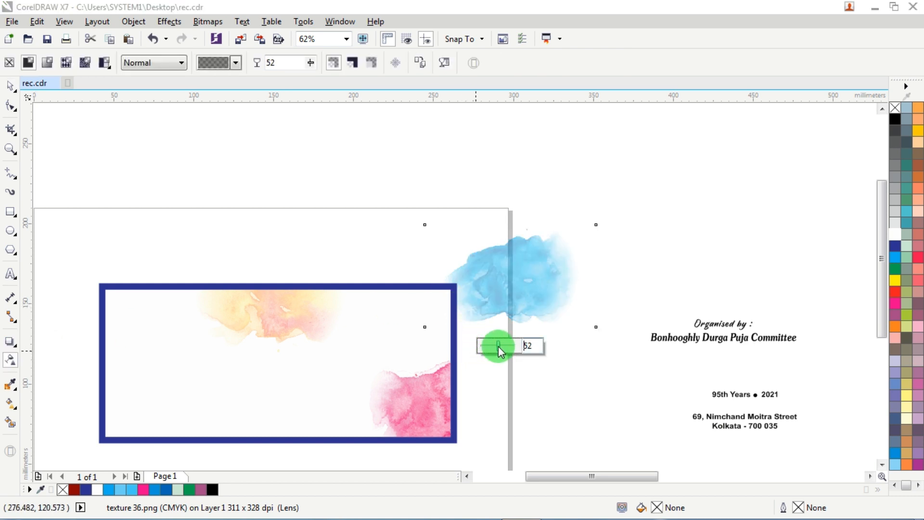
click(13, 89)
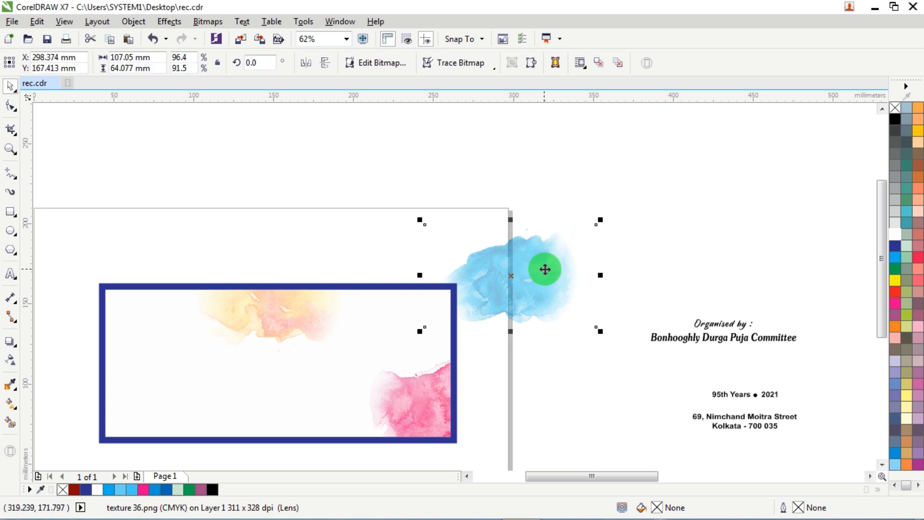
Step: PowerClip the semi-transparent blue texture inside the white inner rectangle
right_click(544, 275)
click(576, 126)
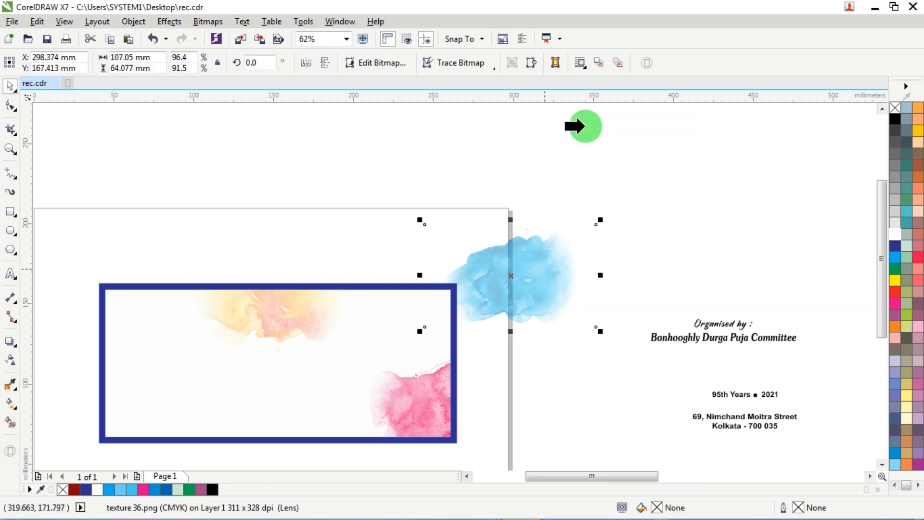
click(250, 384)
Step: Edit the PowerClip contents so the blue texture covers the frame's upper-right corner with the orange texture beside it, and finish editing
ctrl+click(250, 384)
drag(530, 256, 403, 267)
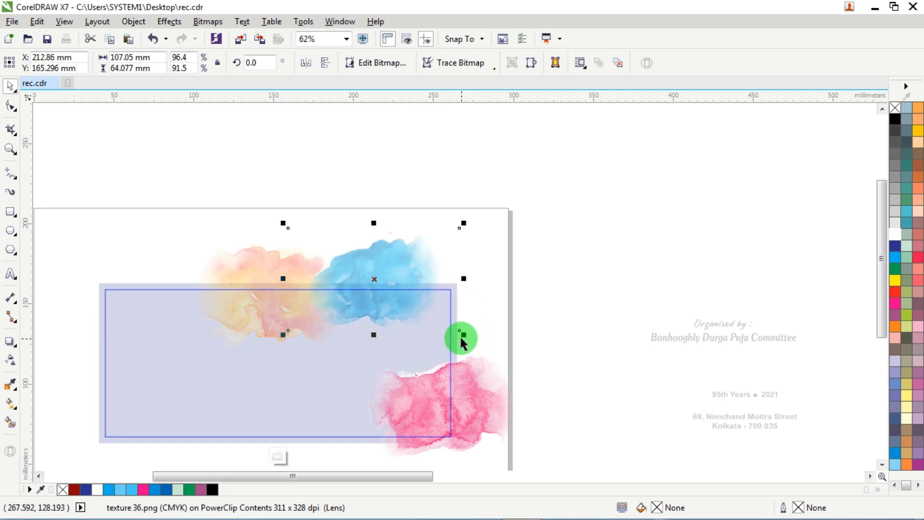
click(472, 337)
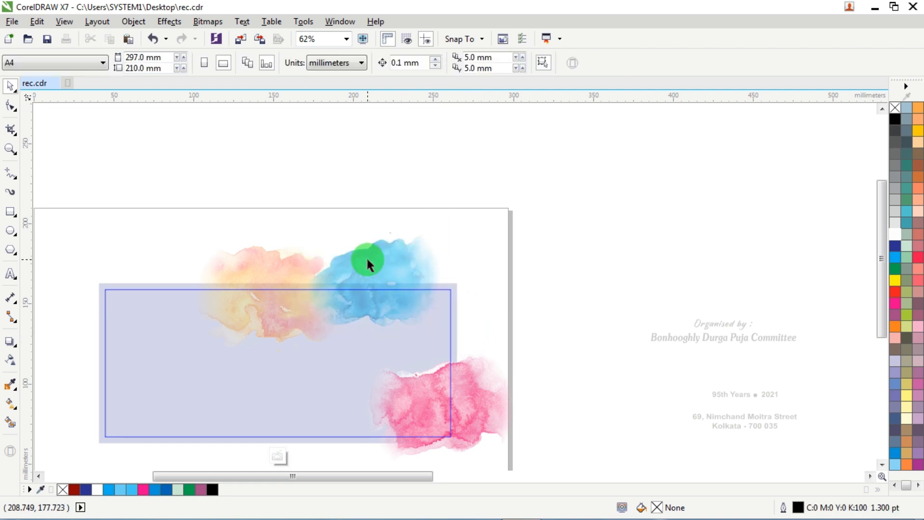
drag(270, 264, 338, 261)
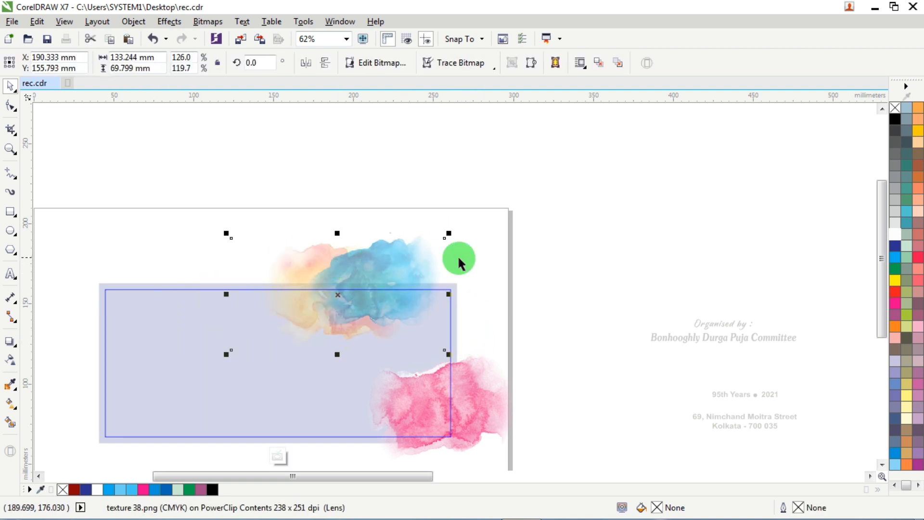
click(459, 260)
drag(402, 277, 254, 292)
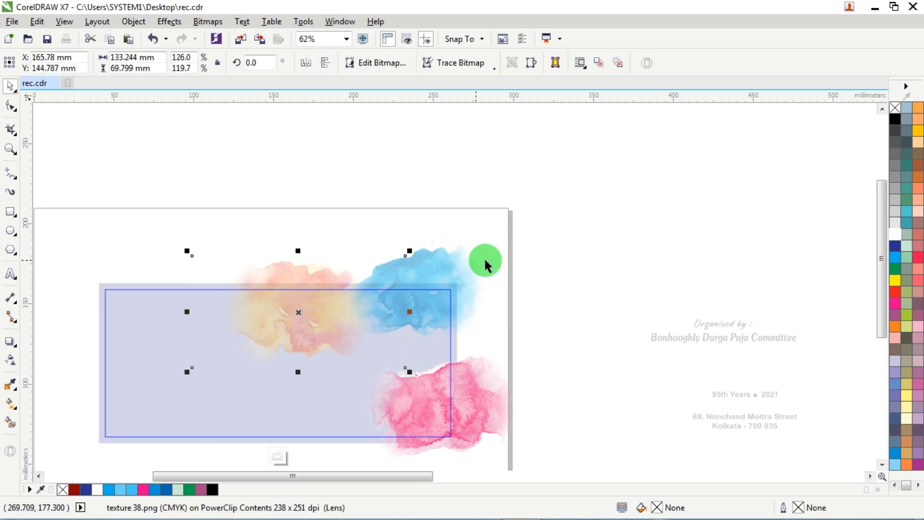
ctrl+click(604, 253)
click(531, 227)
Step: Reopen the PowerClip contents, nudge the blue texture slightly within the upper-right corner, and finish editing
scroll(393, 328, up, 2)
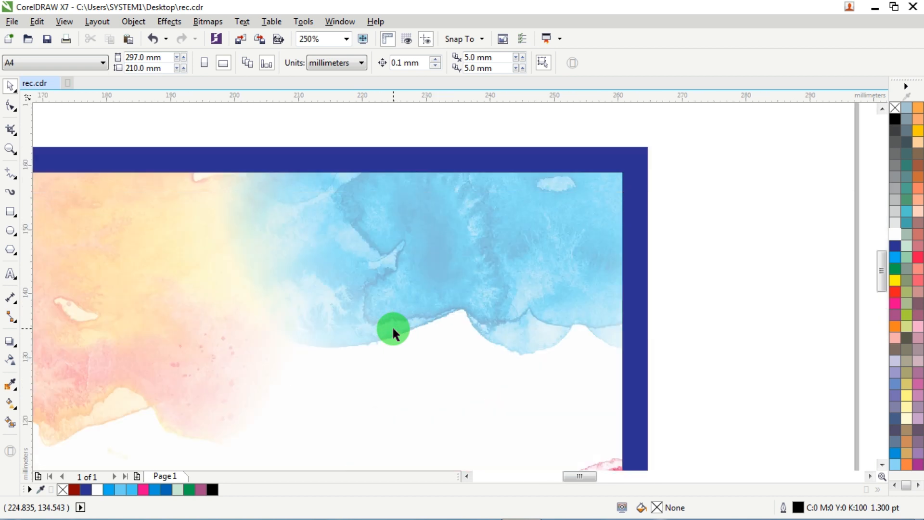
click(399, 297)
ctrl+click(401, 296)
drag(478, 299, 468, 316)
scroll(468, 316, down, 2)
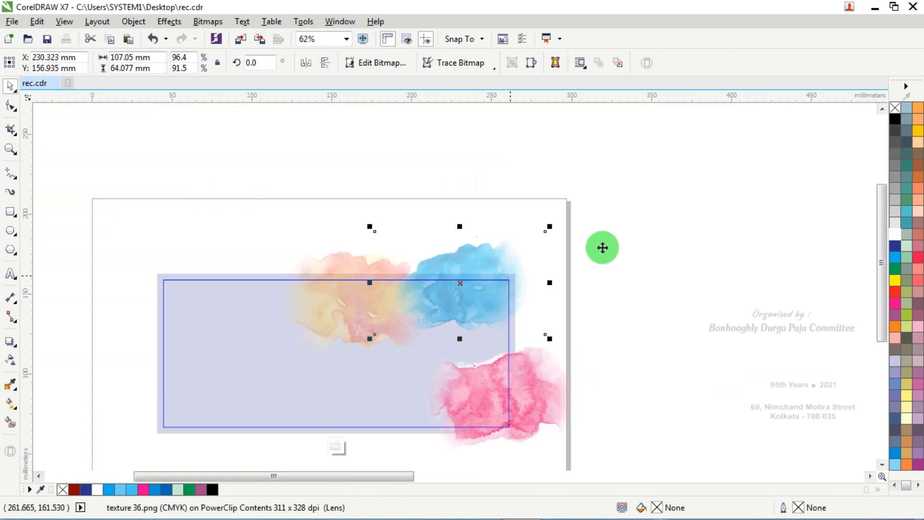
ctrl+click(618, 236)
click(612, 234)
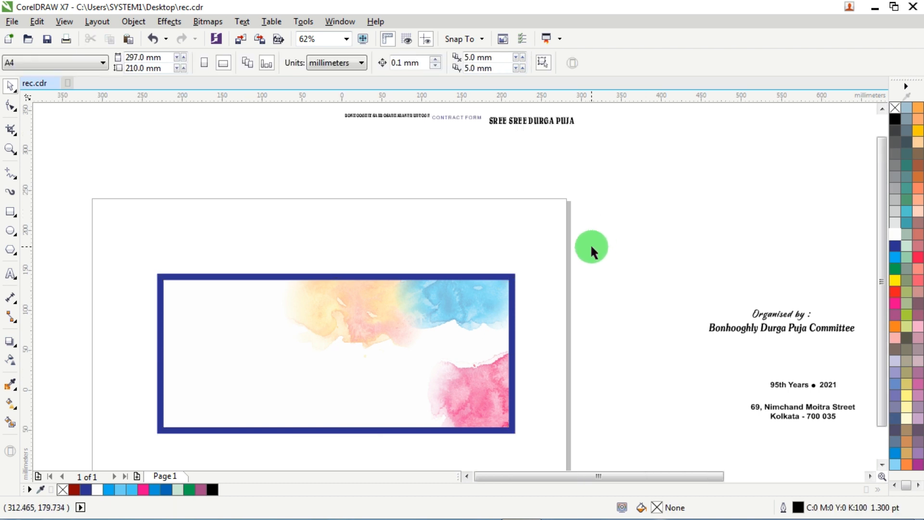
Step: Move the white grass and blue sky photo onto the page directly below the frame
scroll(592, 247, down, 2)
drag(792, 322, 505, 301)
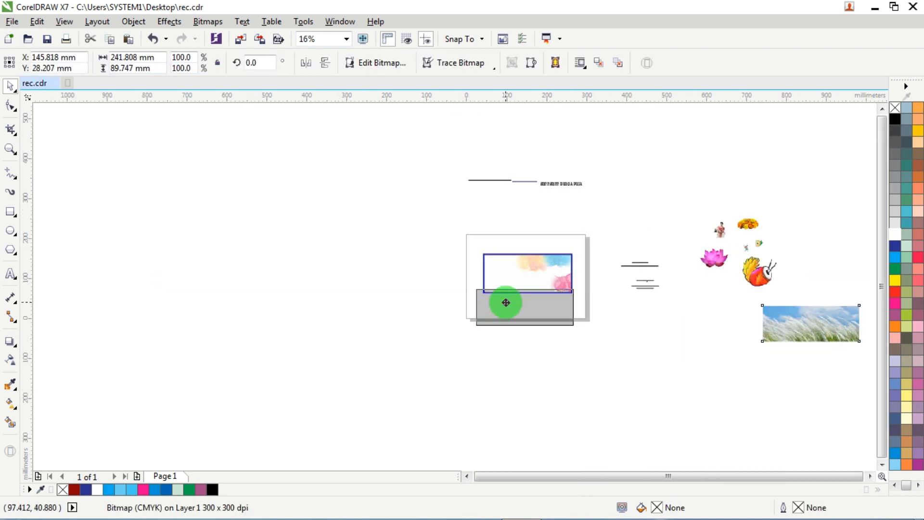
scroll(533, 287, up, 2)
drag(505, 377, 541, 403)
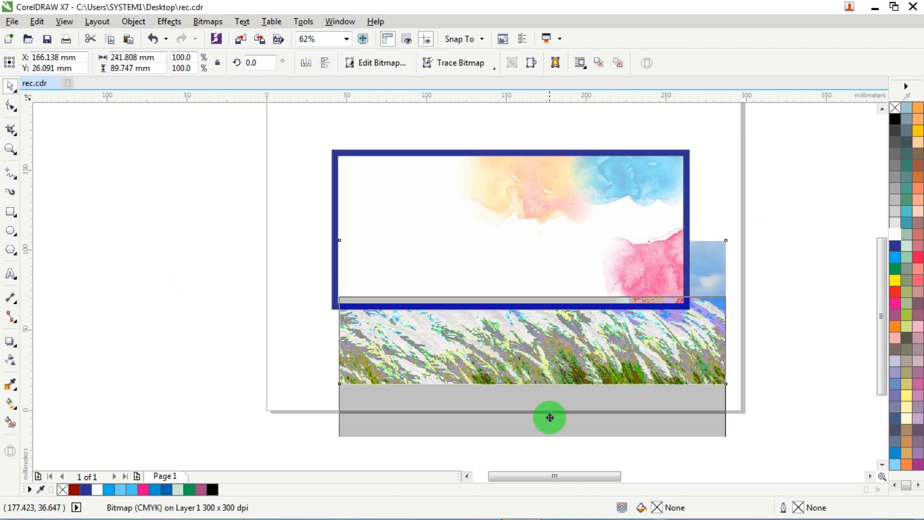
Step: Send the blue border and the white inner rectangle together to the back of the page
drag(266, 116, 736, 328)
right_click(458, 212)
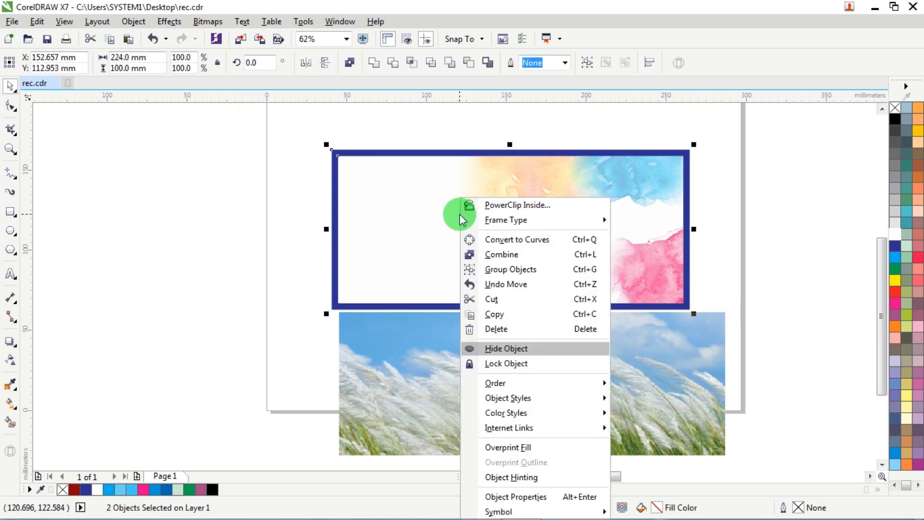
mouse_move(506, 385)
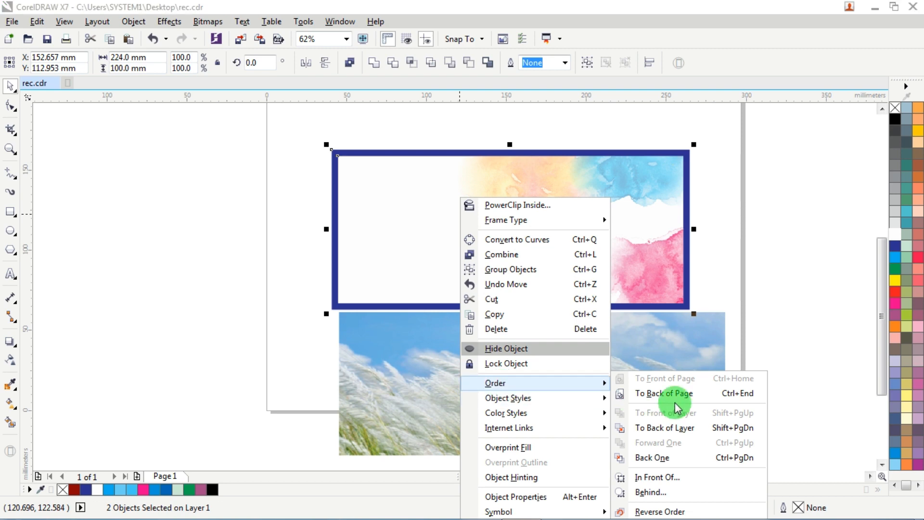
click(674, 396)
key(Escape)
Step: PowerClip the grass photo inside the white inner rectangle
click(628, 354)
right_click(520, 361)
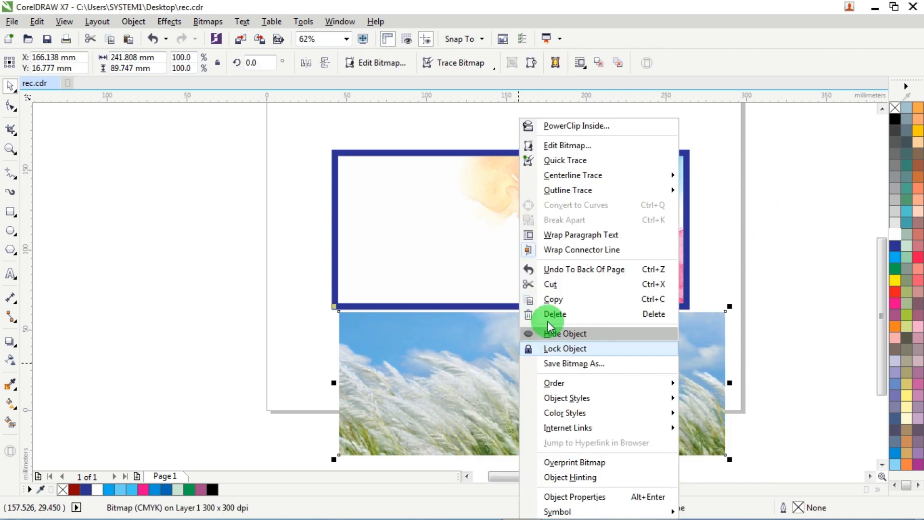
click(555, 126)
click(345, 250)
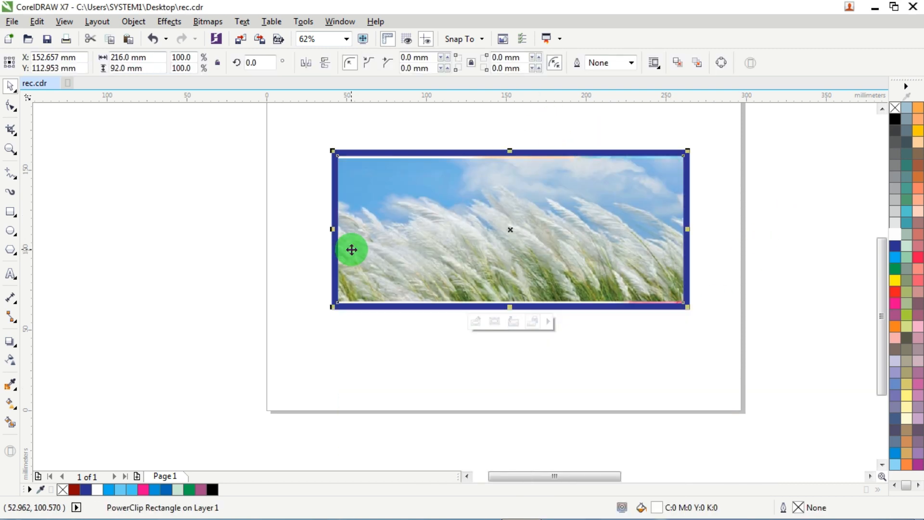
Step: Open the PowerClip contents and lower the grass photo over the frame's bottom part, aligned with its left inner edge
double_click(417, 250)
drag(465, 246, 478, 298)
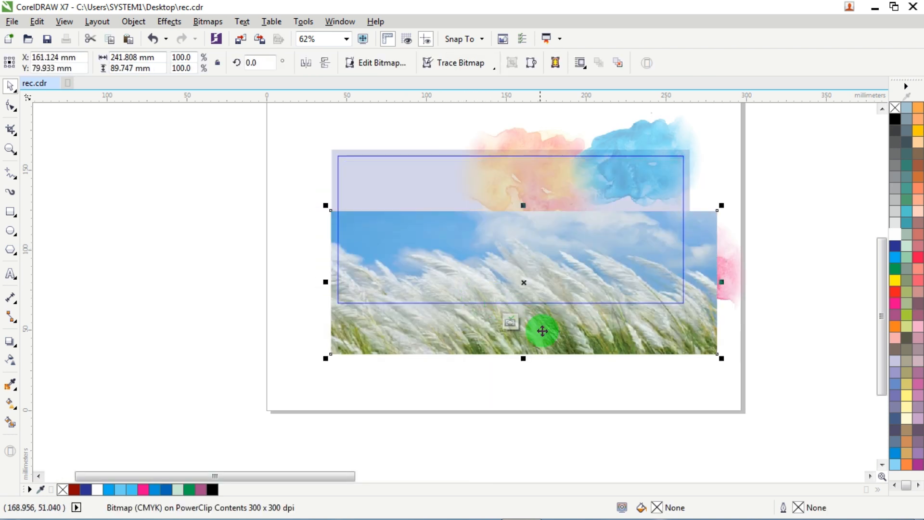
drag(546, 333, 550, 345)
drag(646, 346, 649, 334)
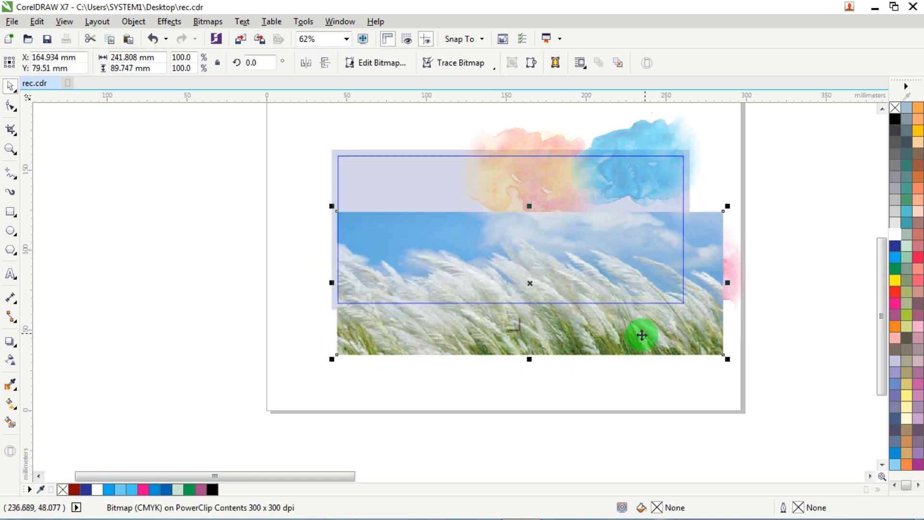
Step: Convert the grass photo to a 300 dpi CMYK Color (32-bit) bitmap with anti-aliasing and a transparent background
click(210, 21)
click(226, 36)
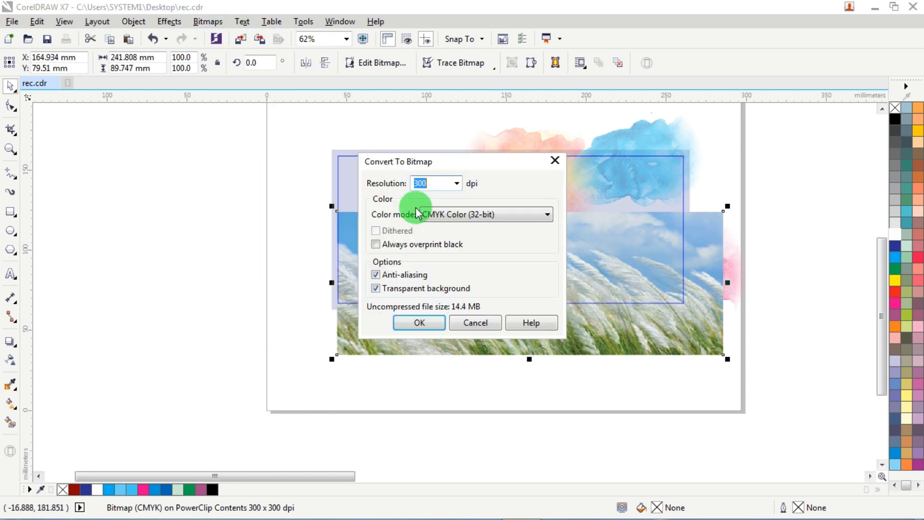
click(417, 323)
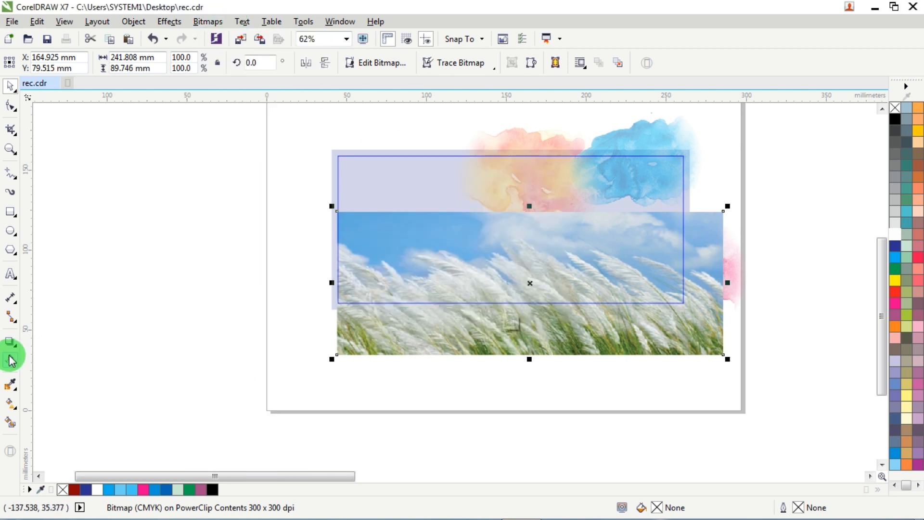
Step: Apply a vertical linear transparency that fades out the grass photo's sky towards the top, and finish editing the PowerClip contents
click(12, 361)
drag(562, 285, 560, 220)
drag(562, 302, 562, 240)
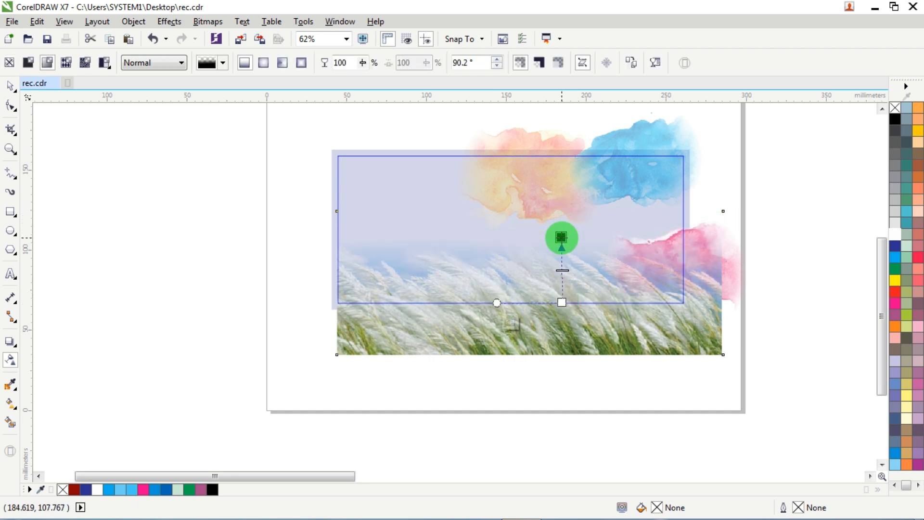
click(13, 86)
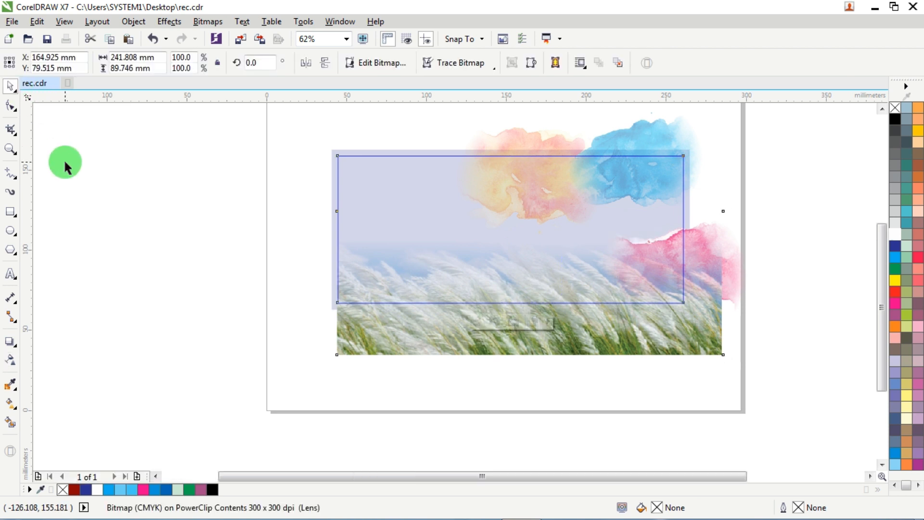
ctrl+click(65, 165)
click(530, 379)
Step: Move the pink lotus picture from the far side of the workspace to just outside the page's left edge
scroll(629, 285, up, 1)
scroll(630, 285, up, 1)
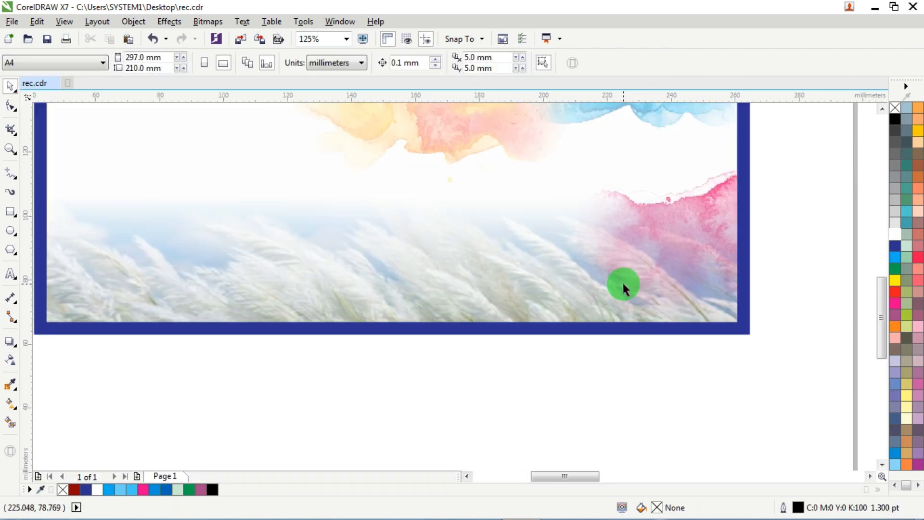
scroll(475, 282, down, 2)
scroll(418, 245, up, 1)
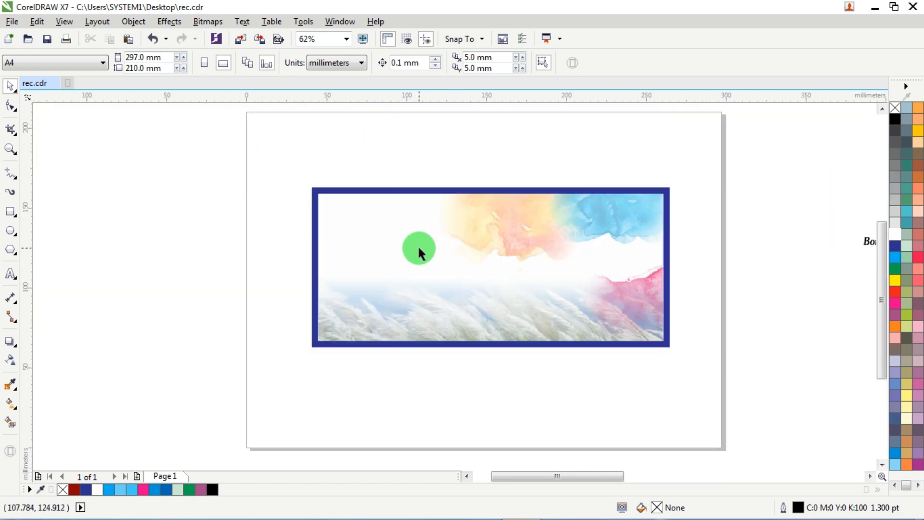
scroll(418, 246, down, 1)
drag(860, 227, 372, 304)
scroll(391, 276, up, 1)
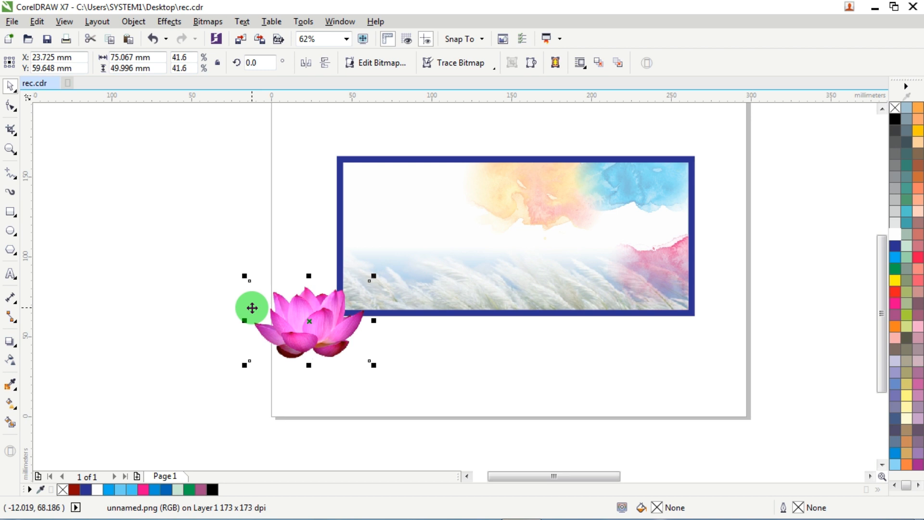
drag(245, 309, 123, 276)
Step: Move the Durga face photo onto the page over the frame
scroll(359, 278, down, 2)
drag(721, 277, 318, 293)
scroll(313, 296, up, 1)
scroll(312, 299, up, 1)
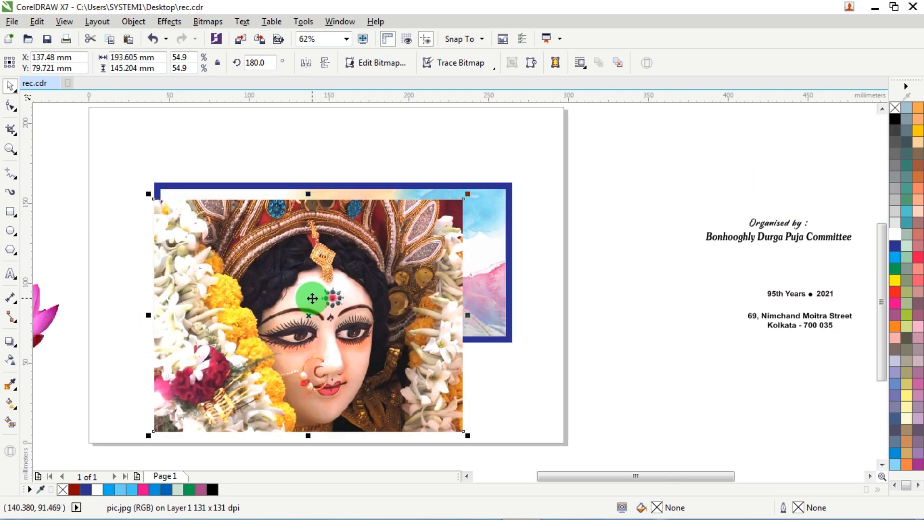
Step: Convert the Durga face photo to a 300 dpi CMYK Color (32-bit) bitmap with a transparent background
click(208, 21)
click(218, 37)
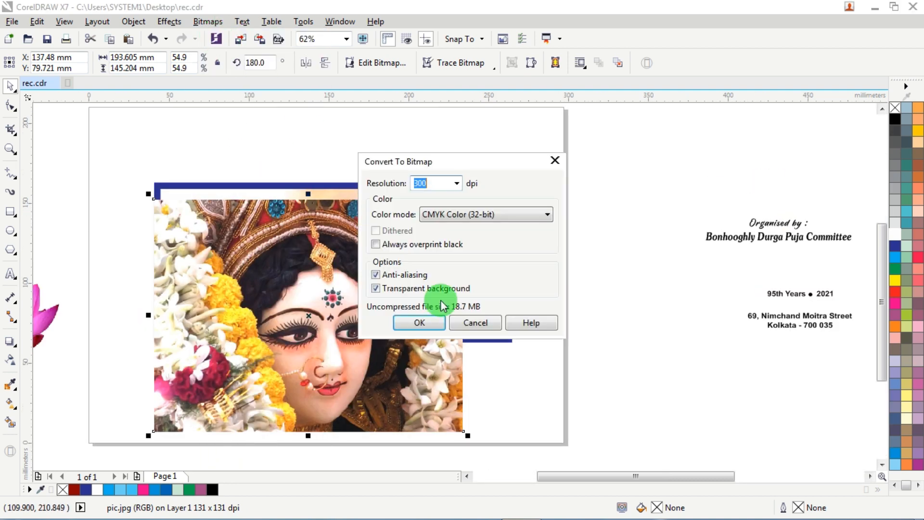
click(420, 323)
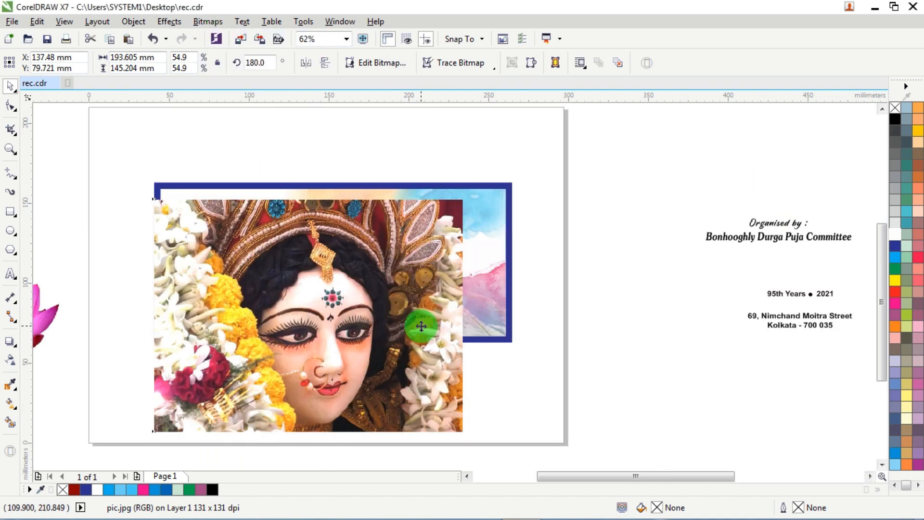
Step: Shift the Durga face photo towards the frame's right side and PowerClip it inside the white inner rectangle
drag(299, 306, 398, 272)
right_click(399, 270)
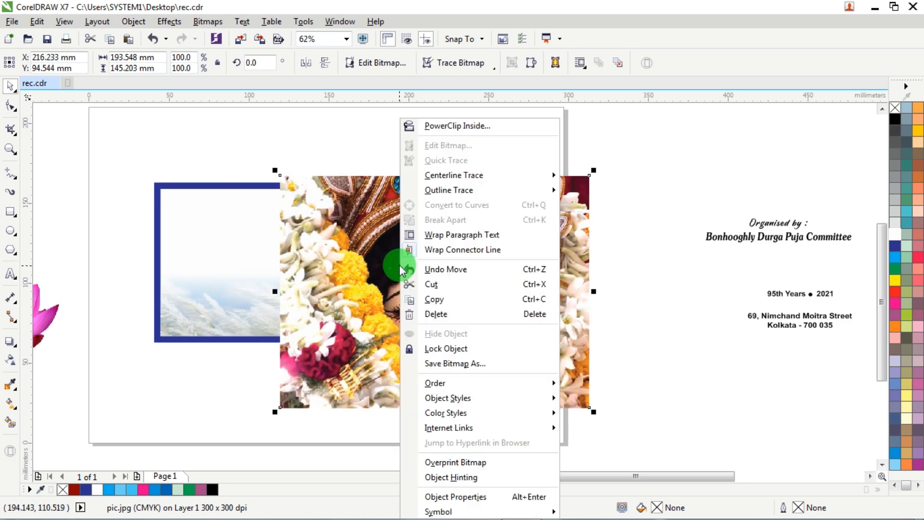
click(418, 124)
click(192, 209)
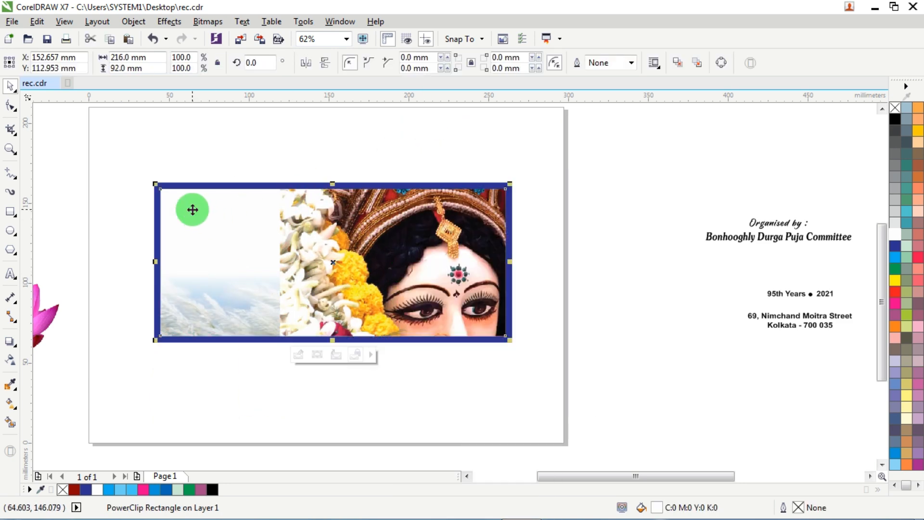
Step: Edit the PowerClip contents to move the Durga face photo to the frame's left end, scaled down to about 125 × 94 mm
ctrl+click(284, 221)
drag(389, 245, 264, 252)
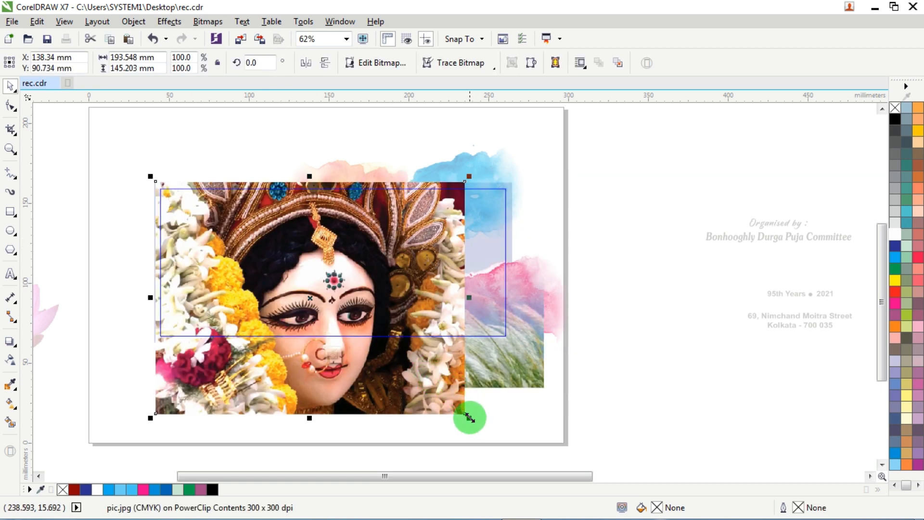
drag(469, 417, 368, 340)
drag(315, 261, 282, 263)
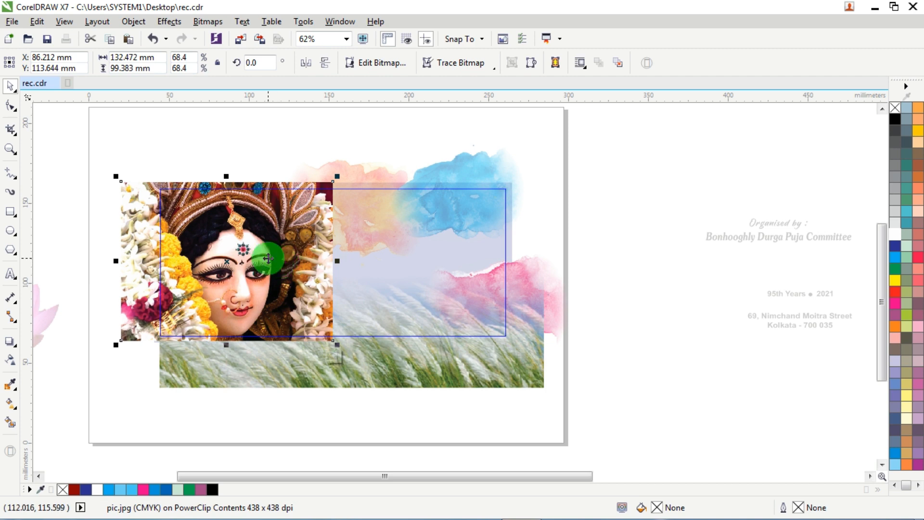
drag(278, 249, 290, 220)
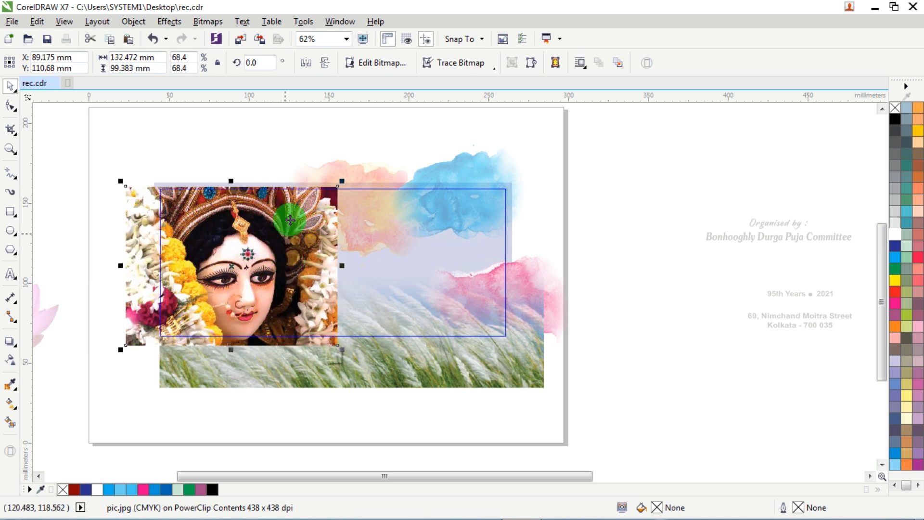
scroll(268, 332, up, 4)
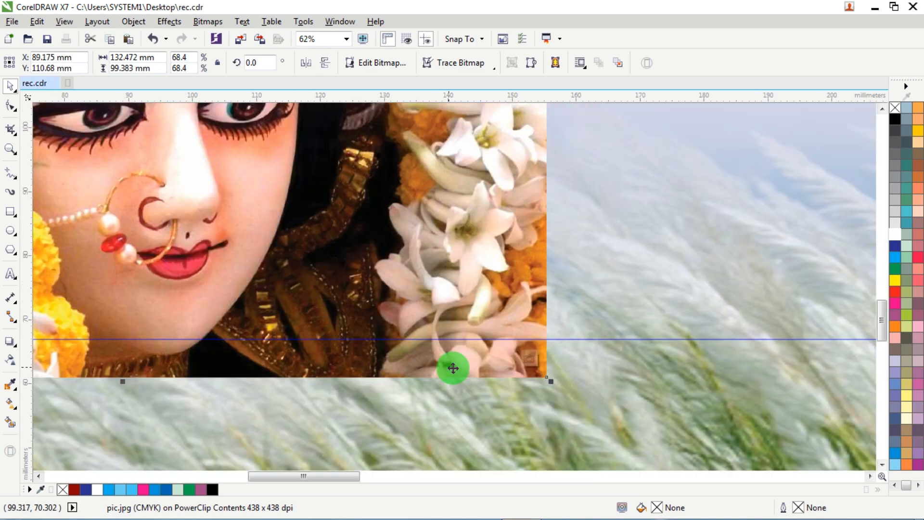
drag(554, 383, 553, 351)
scroll(457, 340, down, 4)
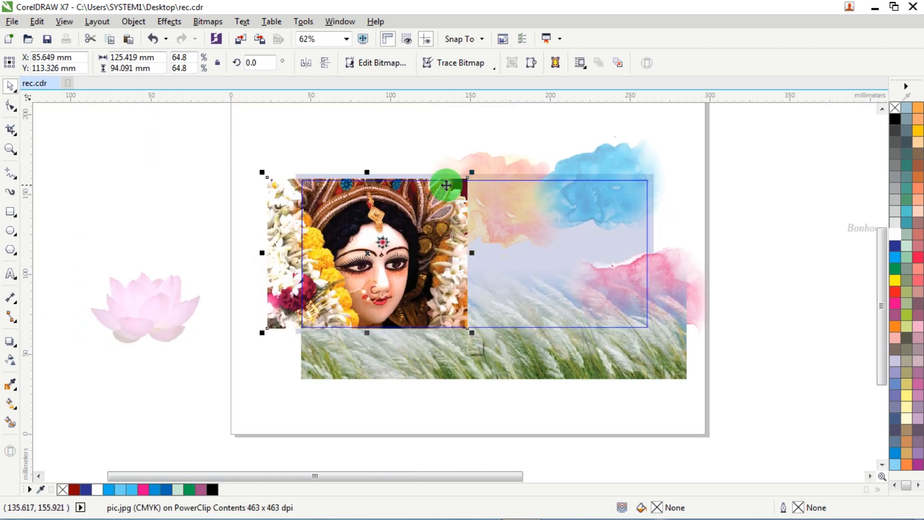
Step: Fade the Durga photo's right edge into the background with a short horizontal linear transparency and finish editing the PowerClip
scroll(444, 185, up, 2)
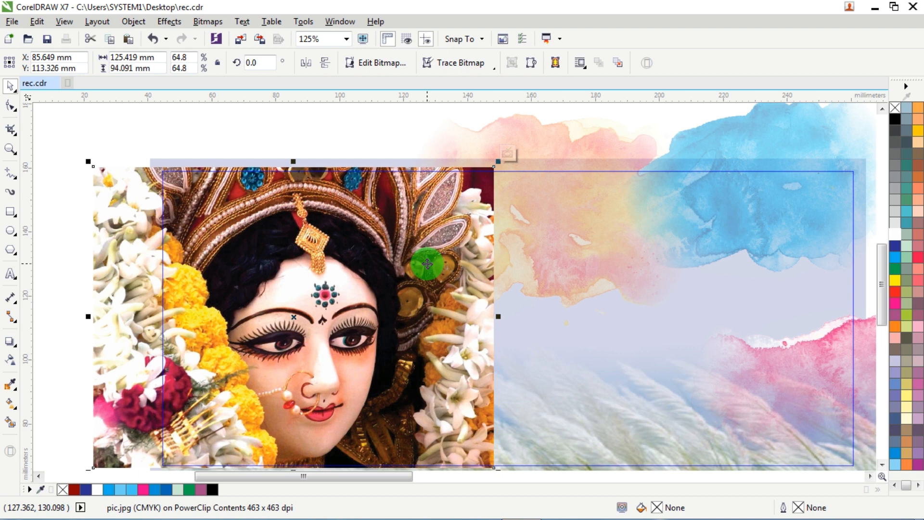
click(11, 362)
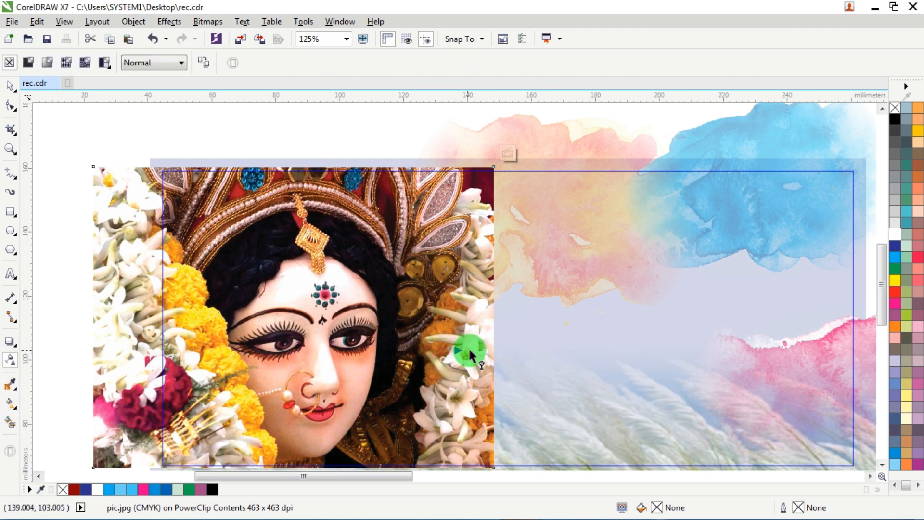
drag(473, 355, 472, 353)
scroll(471, 352, up, 4)
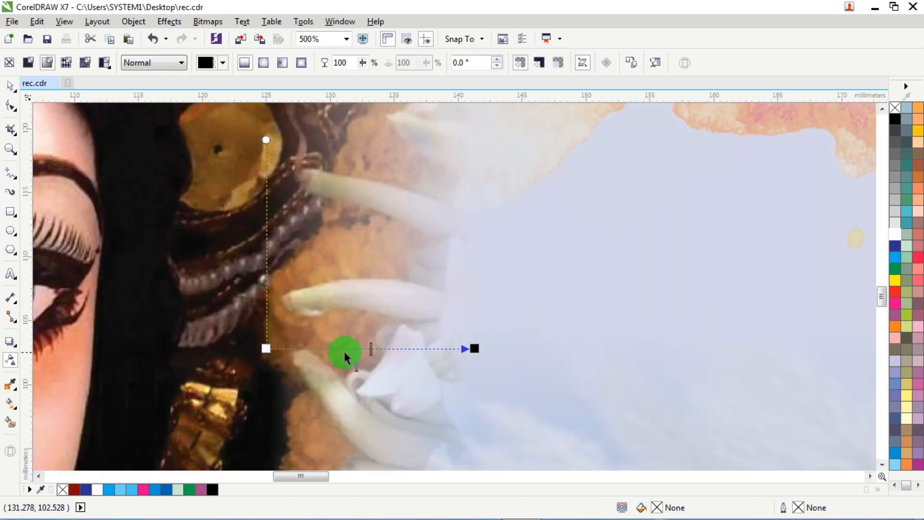
drag(266, 348, 241, 349)
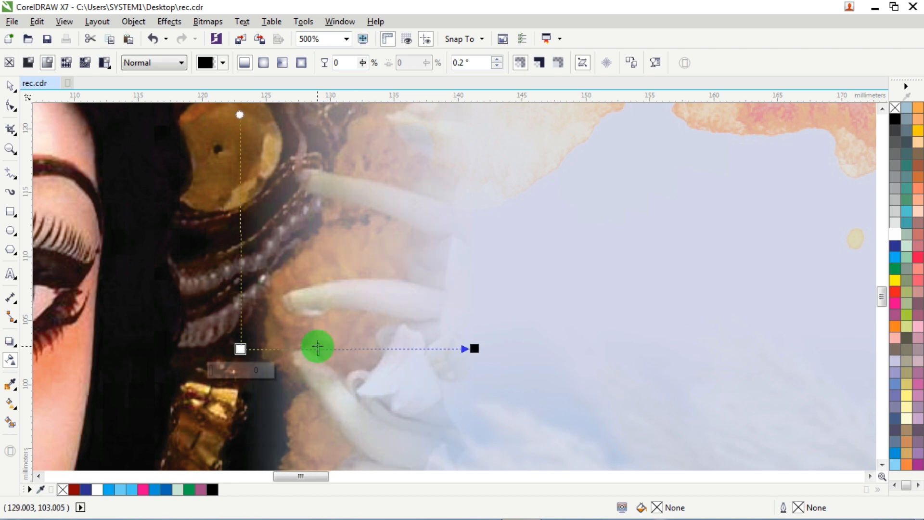
drag(475, 348, 414, 351)
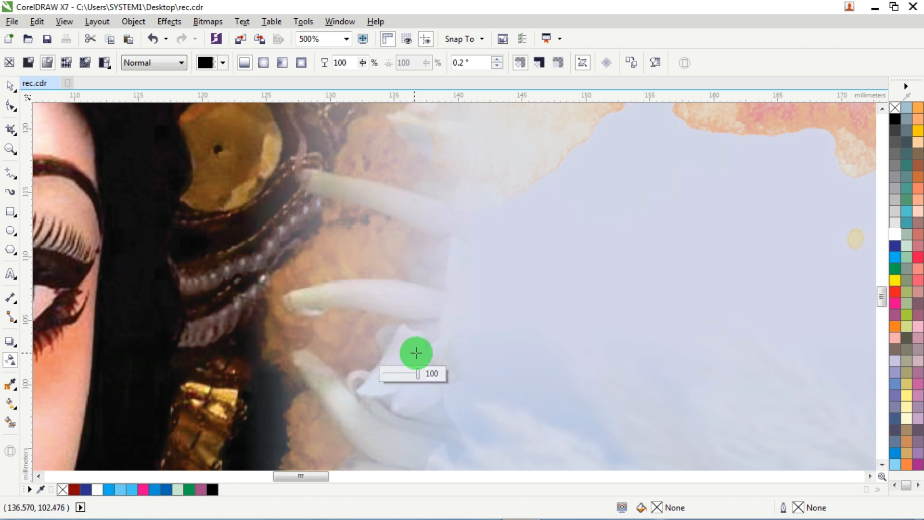
scroll(420, 354, down, 2)
scroll(420, 354, down, 2)
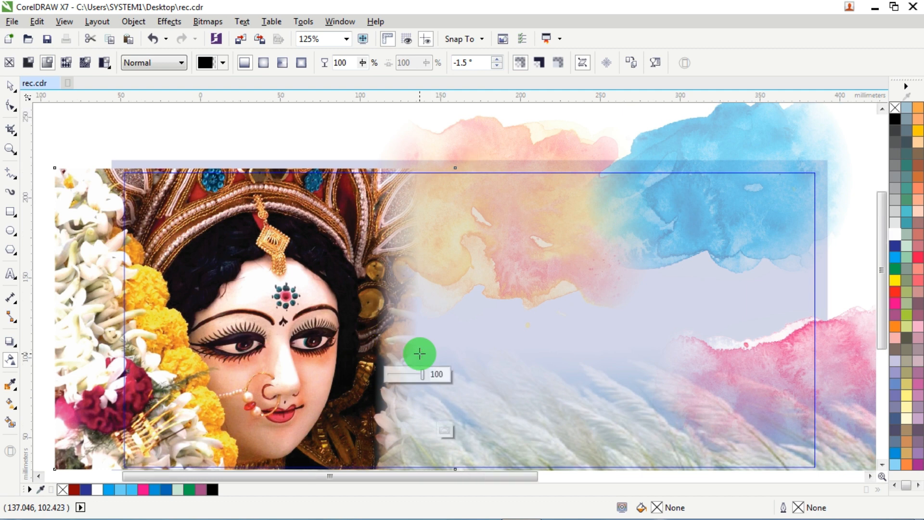
scroll(420, 353, down, 1)
click(9, 87)
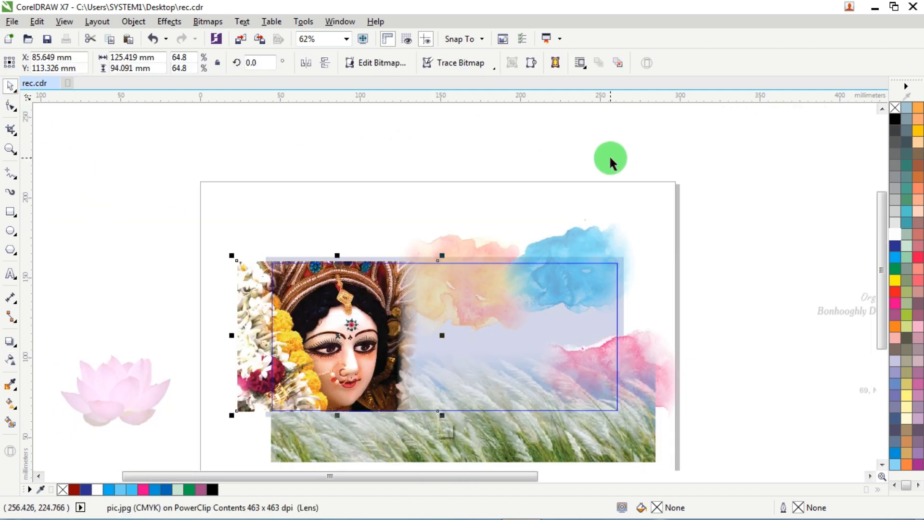
ctrl+click(611, 158)
click(611, 157)
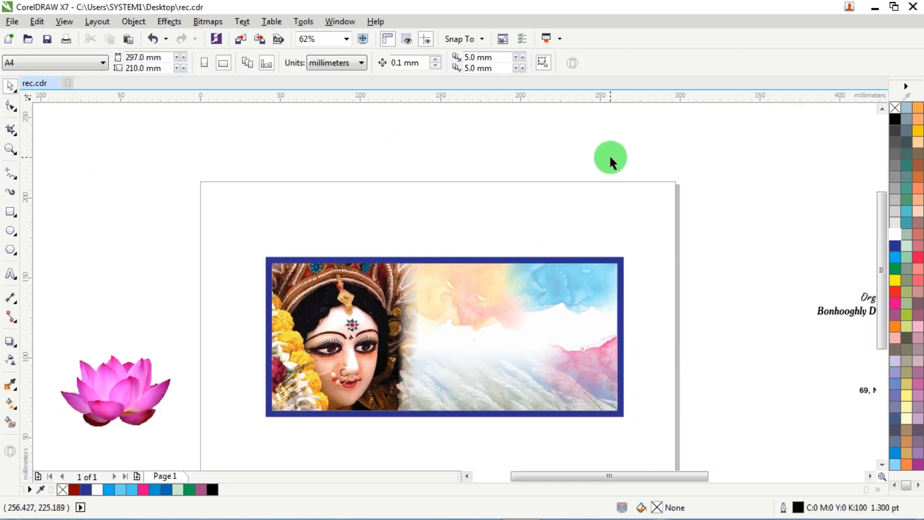
Step: Reopen the PowerClip contents and widen the Durga photo to about 132 mm, keeping it at the frame's left end
scroll(386, 356, up, 1)
click(364, 344)
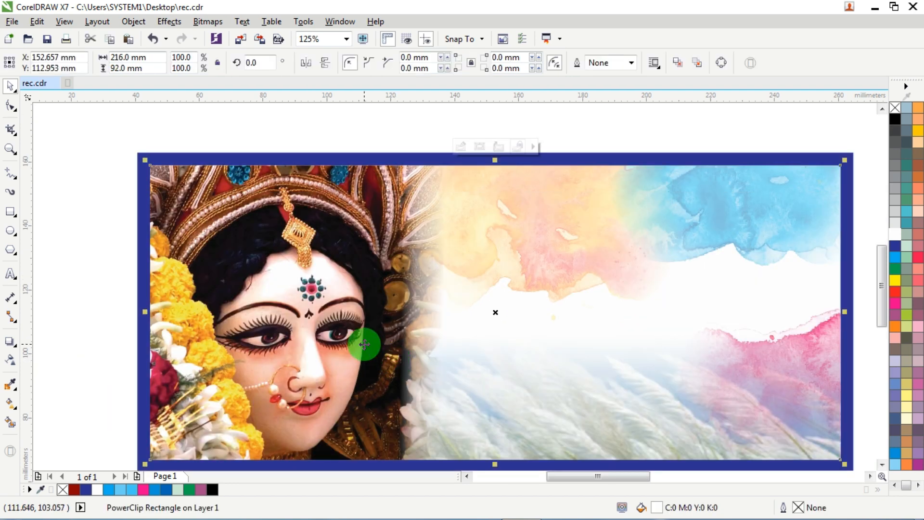
ctrl+click(337, 307)
click(421, 326)
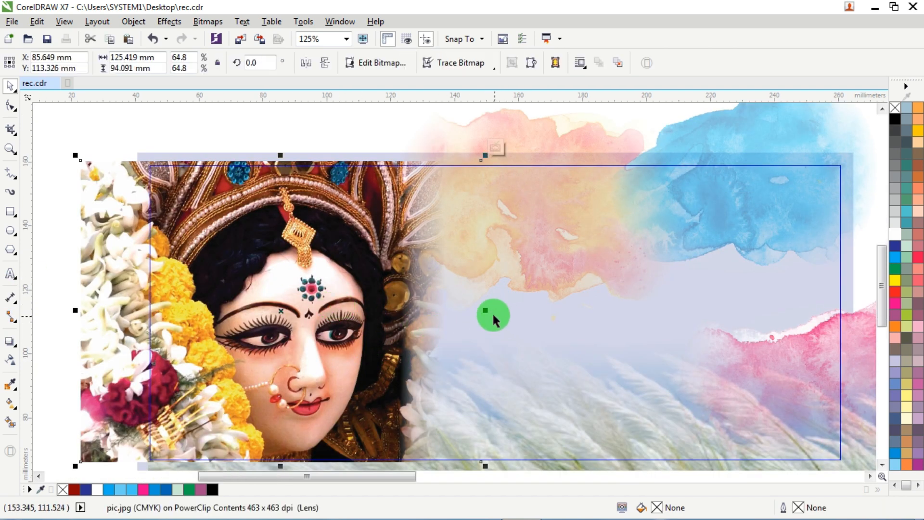
drag(490, 309, 477, 310)
mouse_move(367, 304)
mouse_down()
mouse_move(359, 301)
mouse_move(367, 301)
mouse_up()
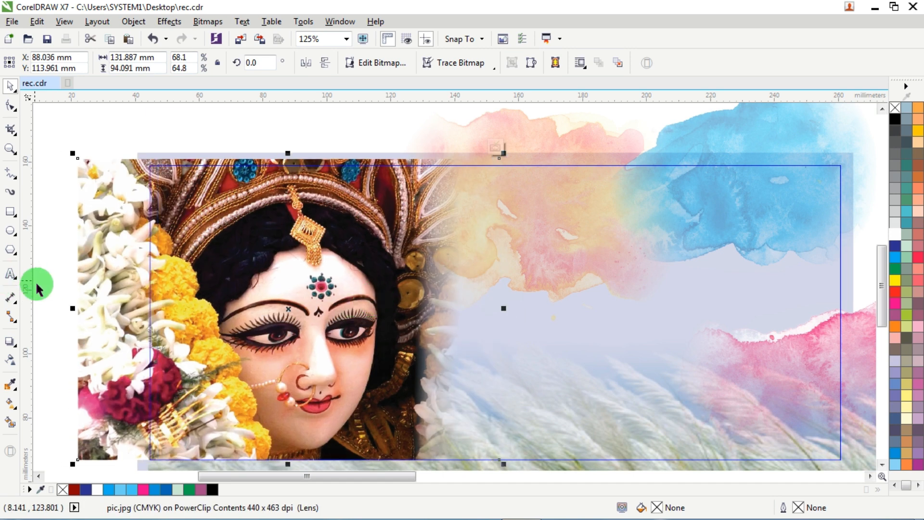
Step: Shift the start of the Durga photo's transparency fade closer to the face and finish editing the PowerClip
click(10, 361)
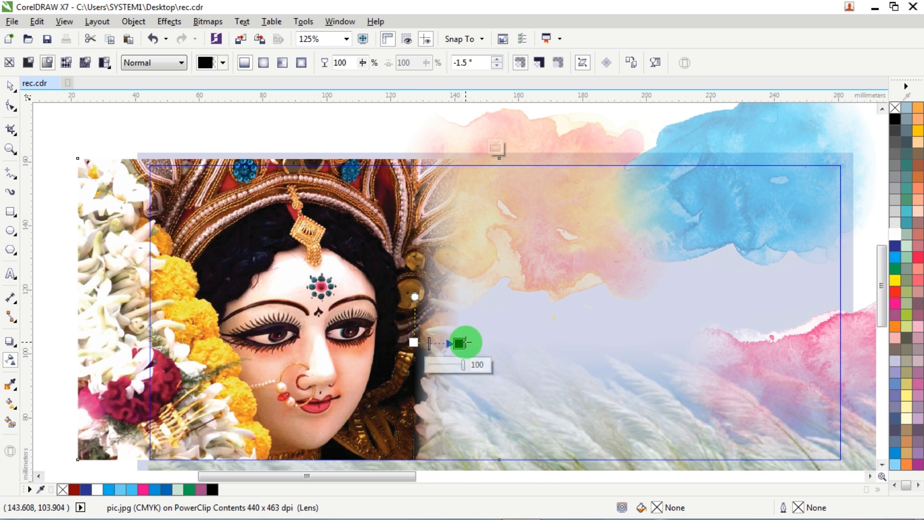
drag(407, 343, 392, 340)
mouse_move(461, 342)
mouse_down()
mouse_move(484, 337)
mouse_move(432, 341)
mouse_move(458, 342)
mouse_up()
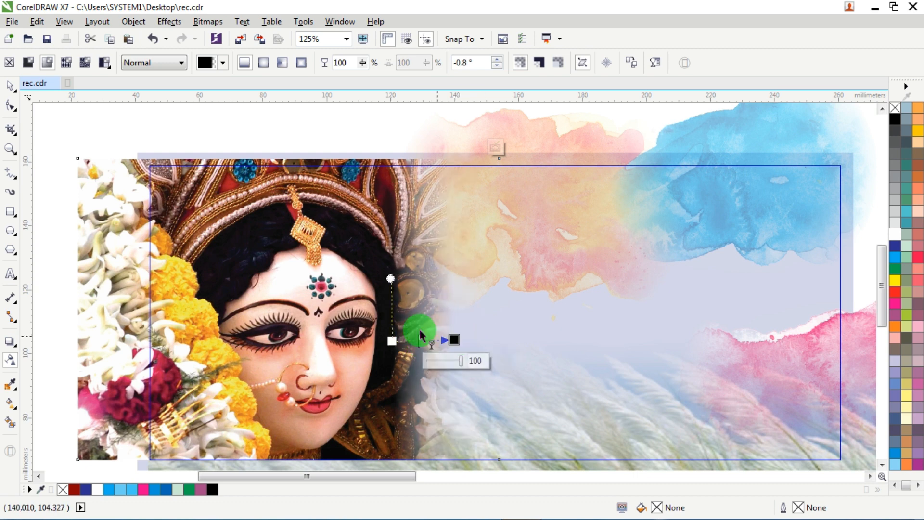
click(10, 86)
ctrl+click(94, 121)
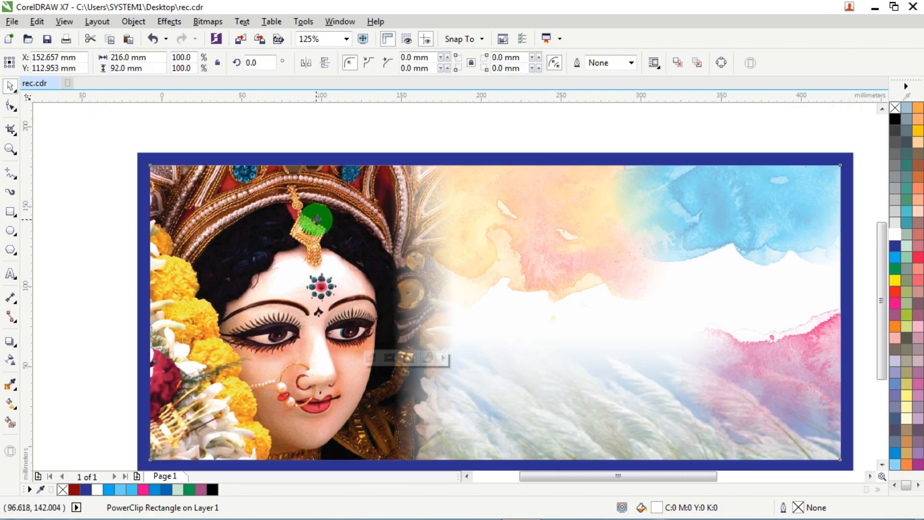
scroll(316, 219, down, 1)
click(523, 136)
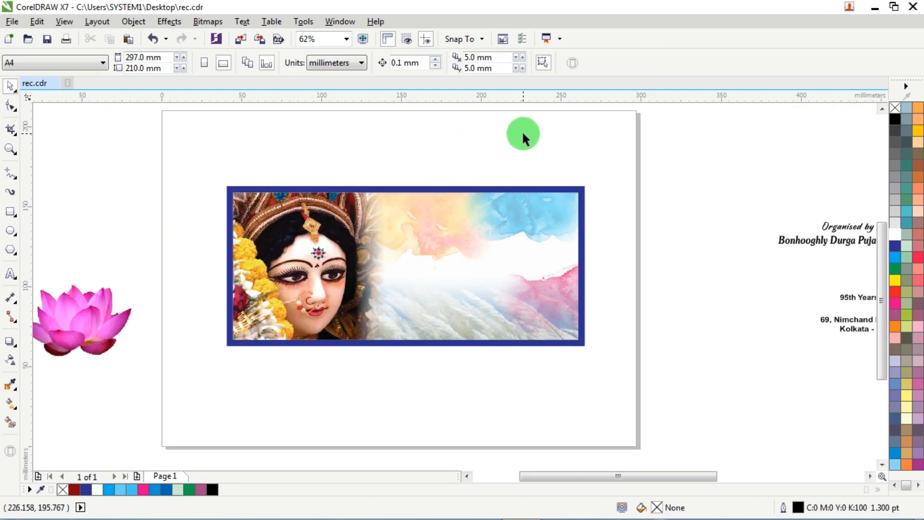
Step: Move the pink lotus picture next to the frame's left edge and PowerClip it inside the inner rectangle
drag(86, 317, 176, 316)
right_click(177, 316)
click(236, 130)
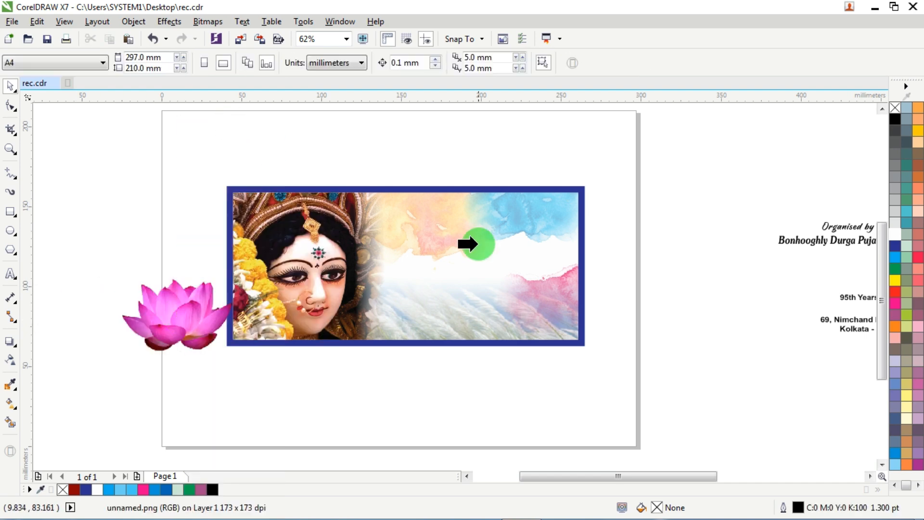
click(486, 259)
Step: Edit the PowerClip contents to place the lotus over the frame's lower-left corner at about 68 × 45 mm
double_click(464, 265)
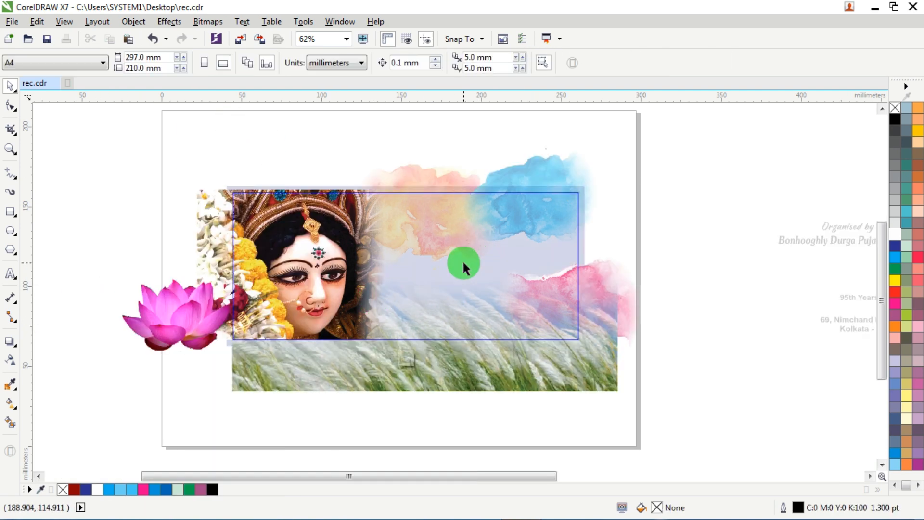
drag(170, 316, 245, 325)
scroll(272, 327, up, 3)
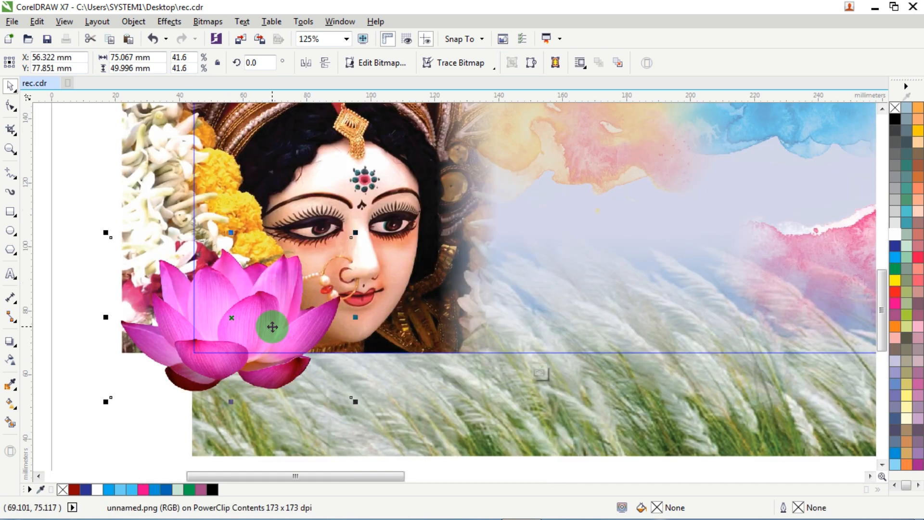
drag(355, 401, 339, 388)
drag(254, 335, 264, 341)
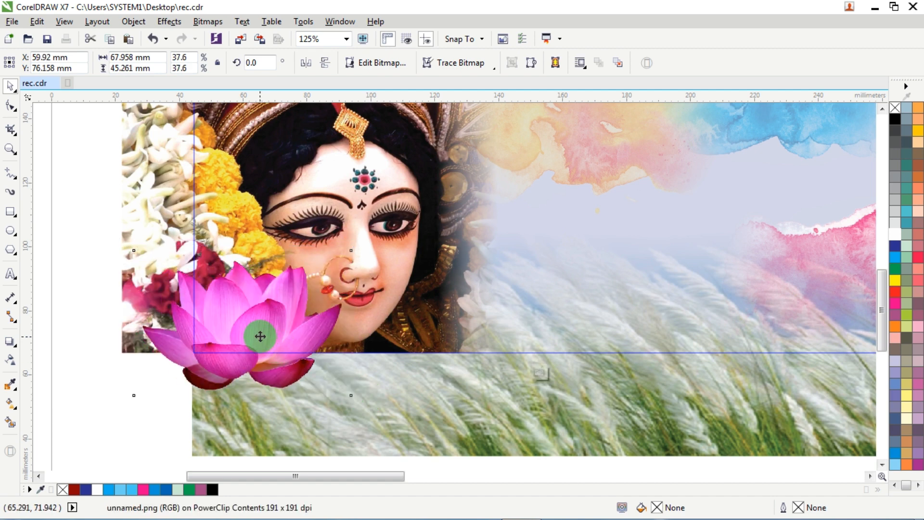
click(62, 289)
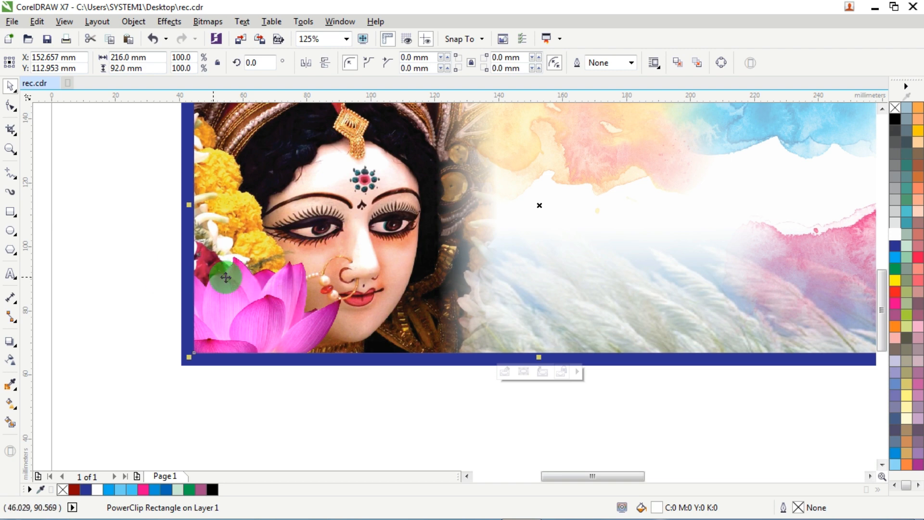
Step: Shrink the lotus in the lower-left corner to about 53 × 35 mm and finish editing the PowerClip
double_click(272, 305)
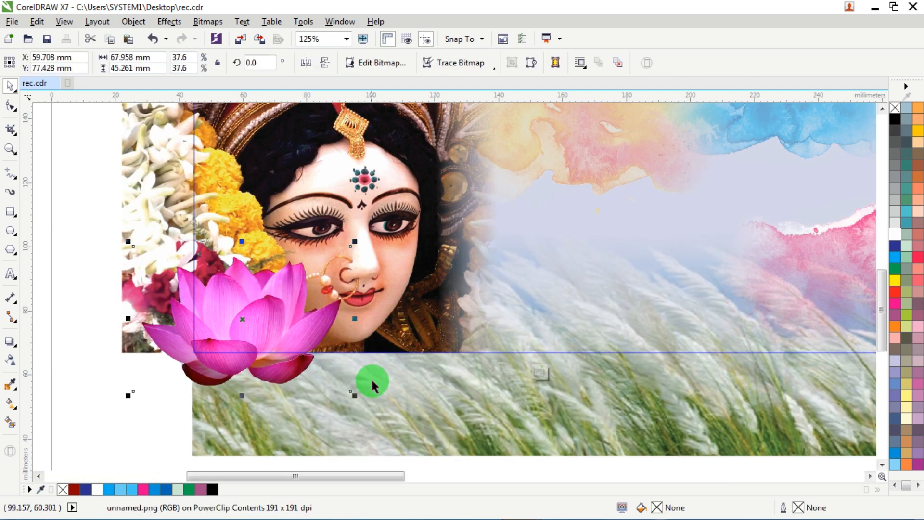
drag(359, 400, 330, 379)
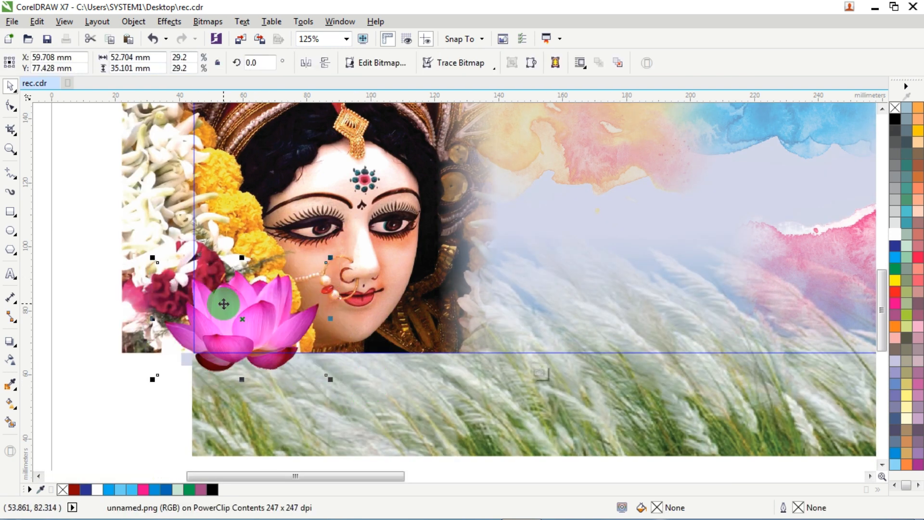
drag(223, 304, 219, 304)
ctrl+click(58, 237)
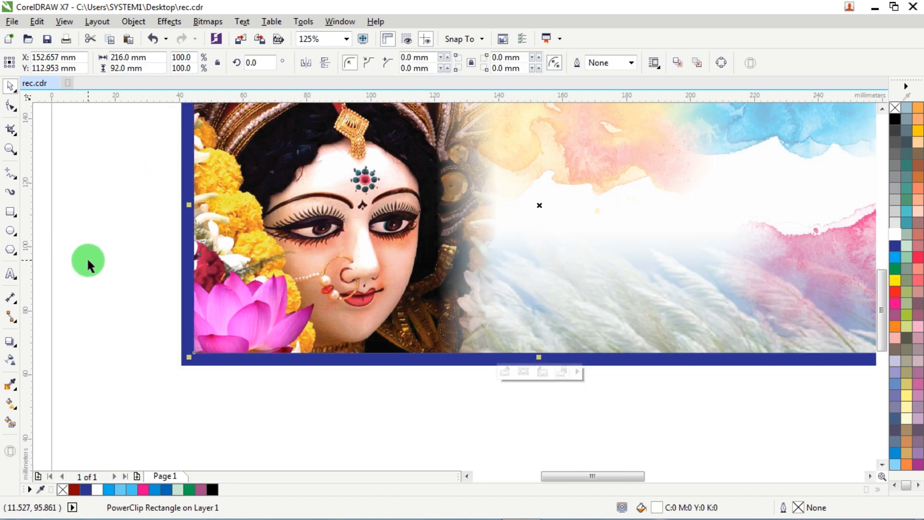
scroll(159, 332, down, 1)
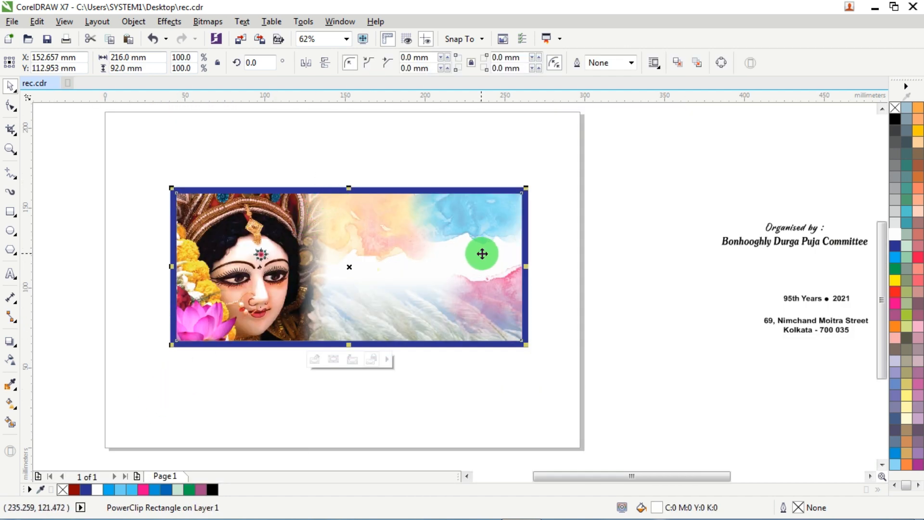
Step: Bring the marigold cluster picture from the workspace to just below the frame and enlarge it to about 65 × 36 mm
scroll(480, 252, down, 2)
drag(857, 174, 391, 299)
scroll(391, 299, up, 3)
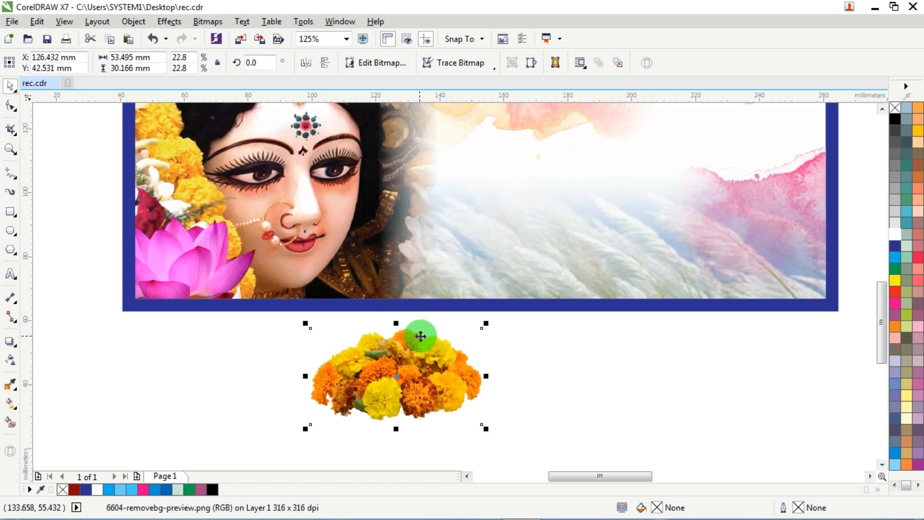
drag(487, 323, 540, 316)
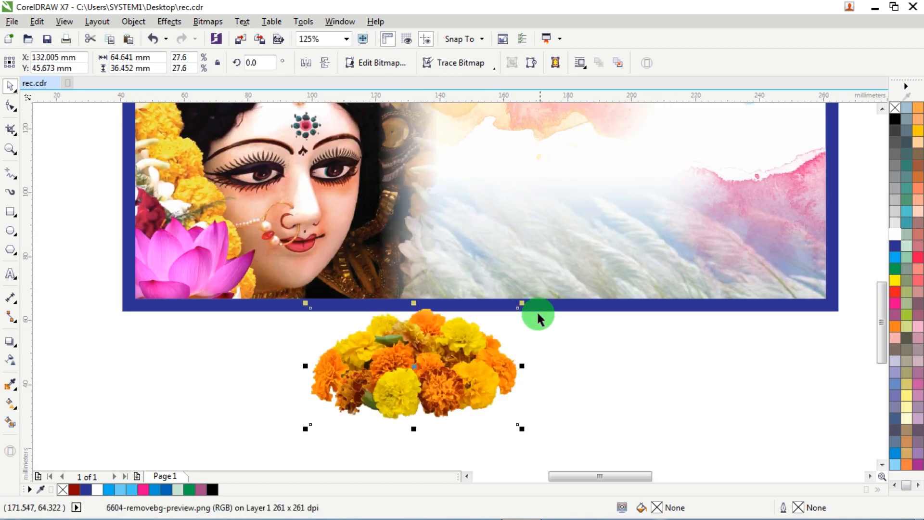
Step: PowerClip the marigold cluster inside the inner rectangle and open the PowerClip contents for editing
right_click(389, 354)
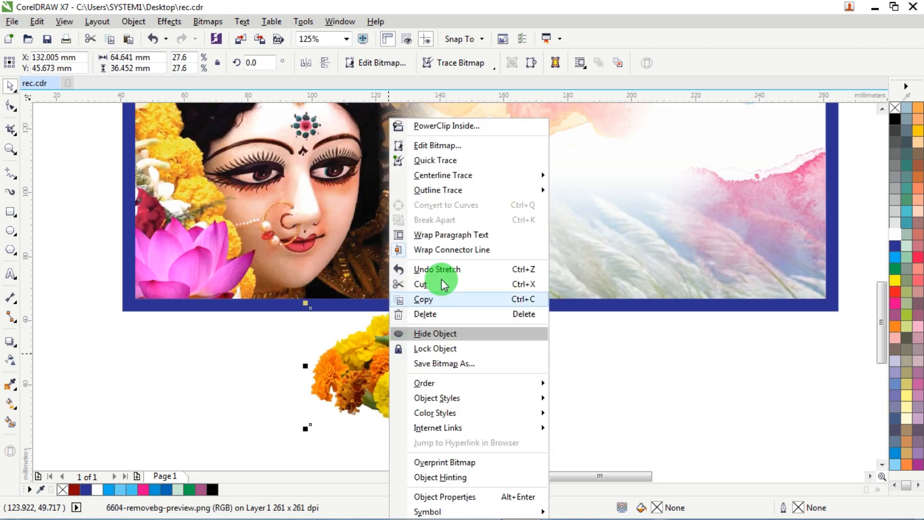
click(433, 128)
ctrl+click(580, 171)
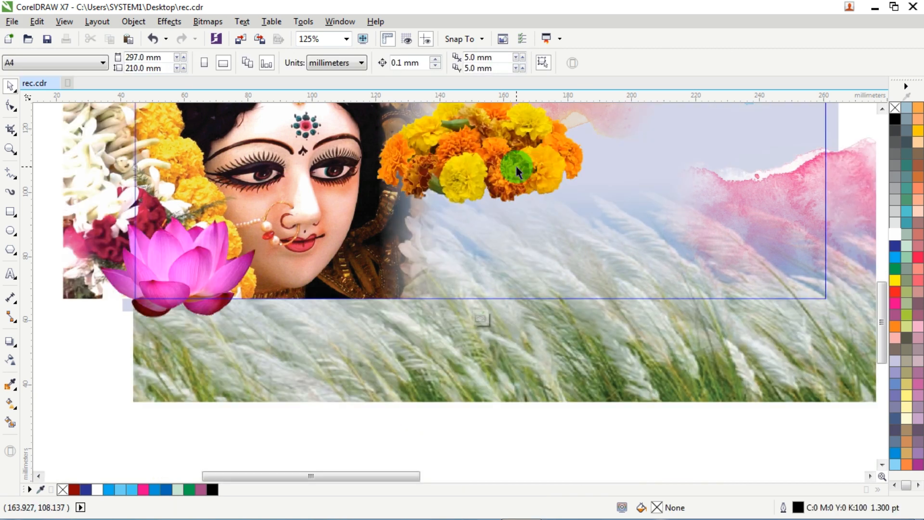
Step: Place the marigold cluster across the frame's lower edge beside the face and put a duplicate to its right
drag(515, 168, 479, 314)
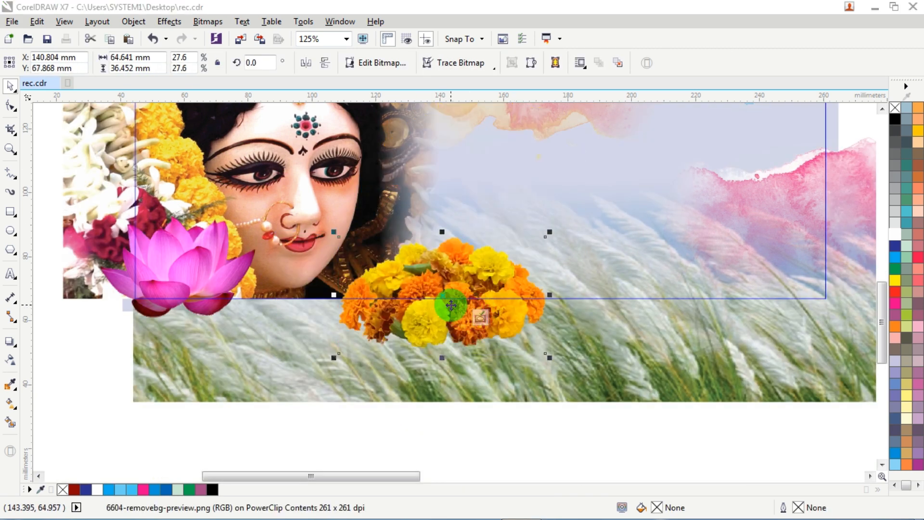
click(695, 433)
drag(433, 274, 609, 329)
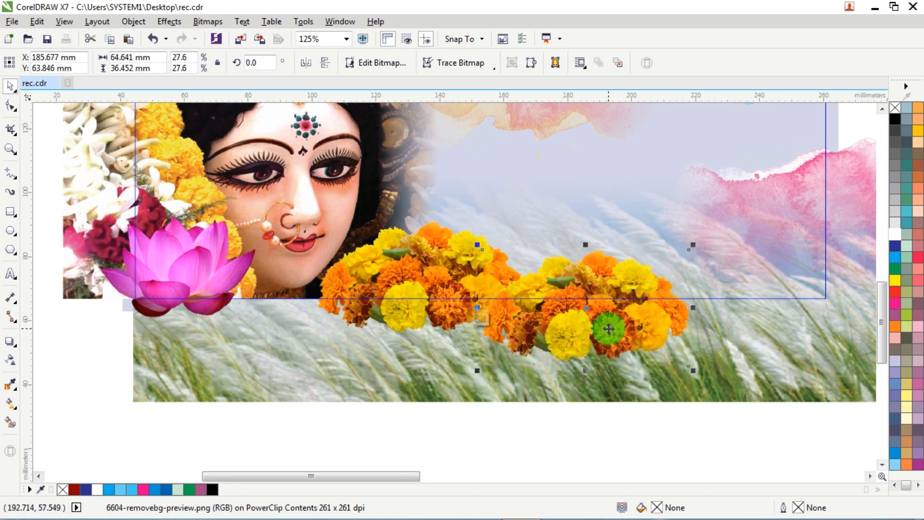
Step: Finish editing the PowerClip contents holding the two marigold clusters and deselect everything
scroll(609, 329, down, 1)
ctrl+click(716, 389)
click(715, 389)
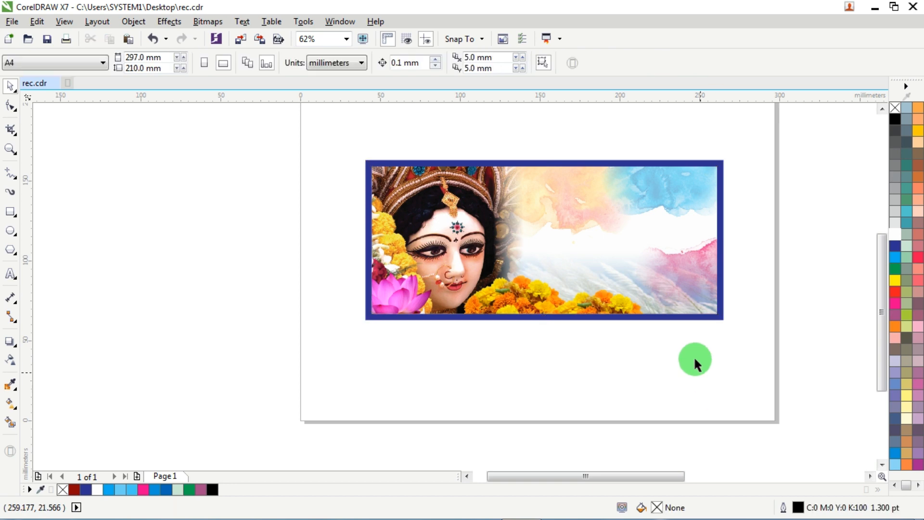
Step: Reopen the PowerClip contents, move the grass picture slightly upward, and finish editing
click(605, 254)
ctrl+click(633, 318)
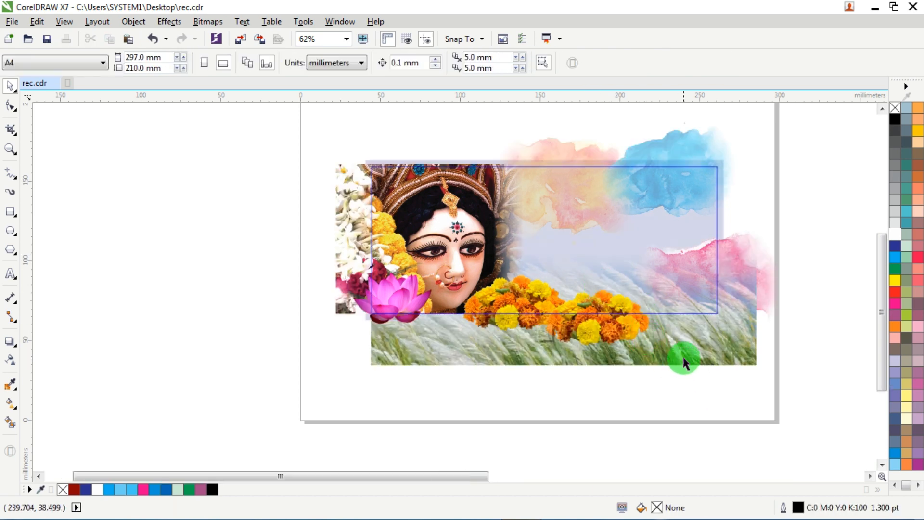
drag(685, 359, 682, 342)
ctrl+click(668, 412)
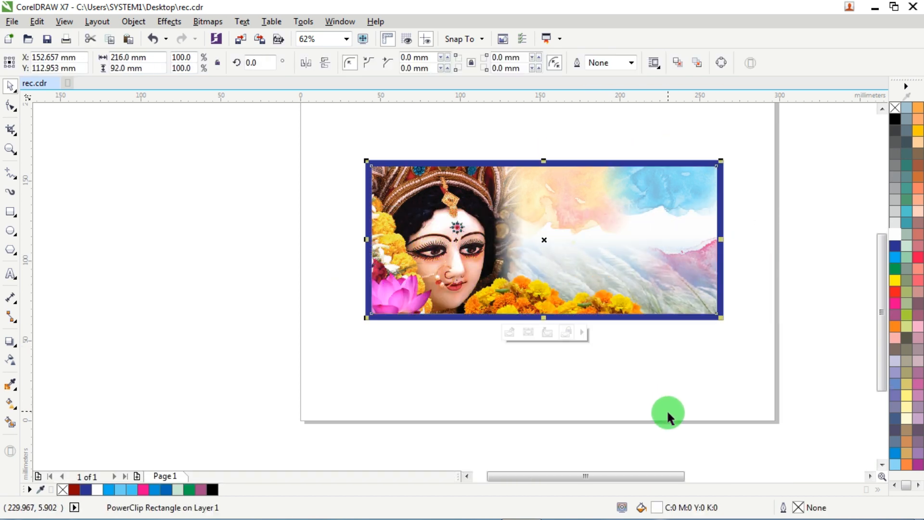
click(665, 417)
Step: Squash the grass picture inside the PowerClip to about 60.6 mm high from its top edge and finish editing
scroll(632, 270, up, 1)
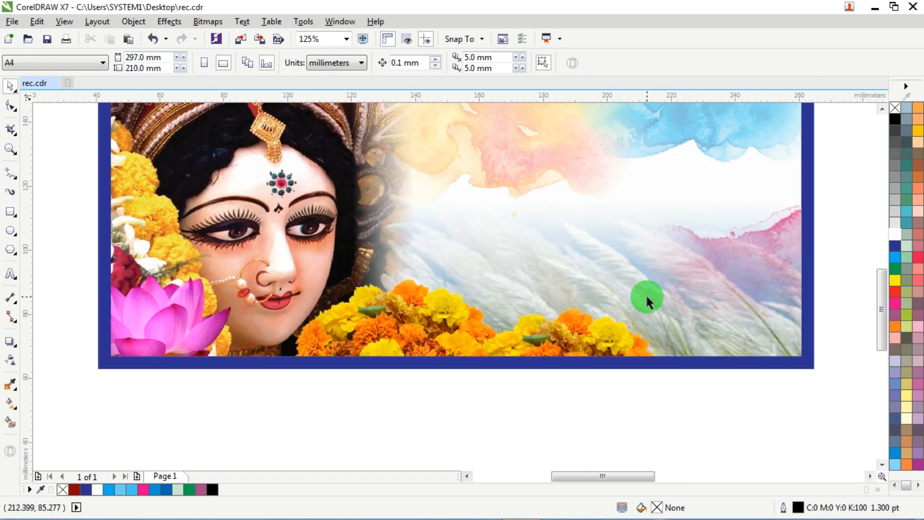
click(646, 294)
ctrl+click(677, 299)
click(607, 263)
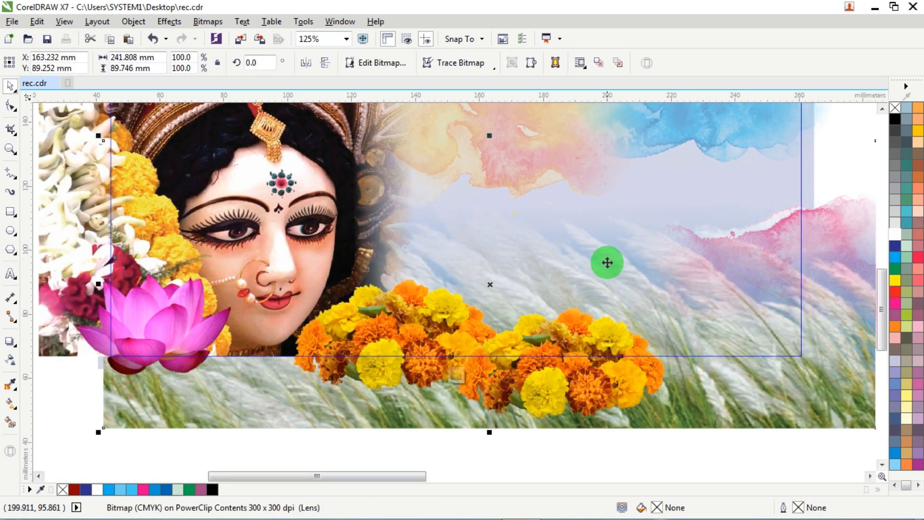
drag(490, 135, 521, 184)
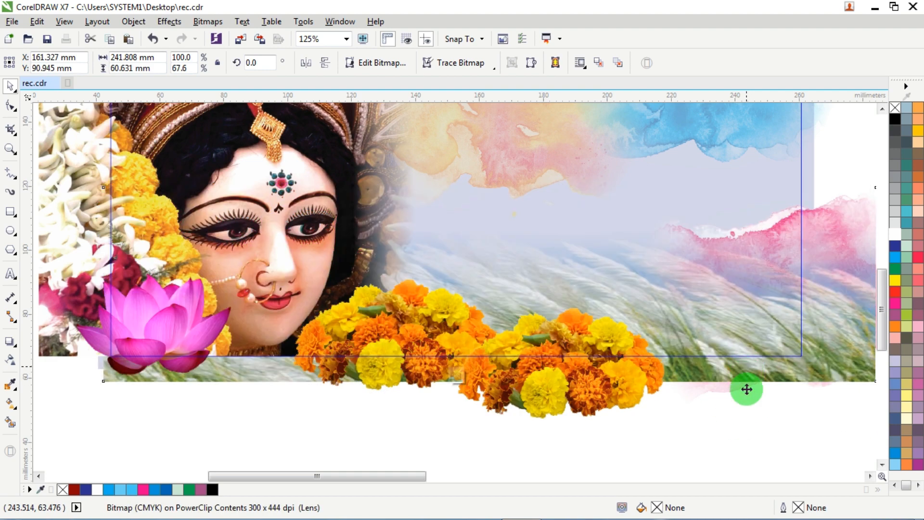
ctrl+click(745, 428)
click(643, 436)
Step: Bring the picture of the woman in a sari from the workspace into the frame's lower-right corner
scroll(643, 440, down, 2)
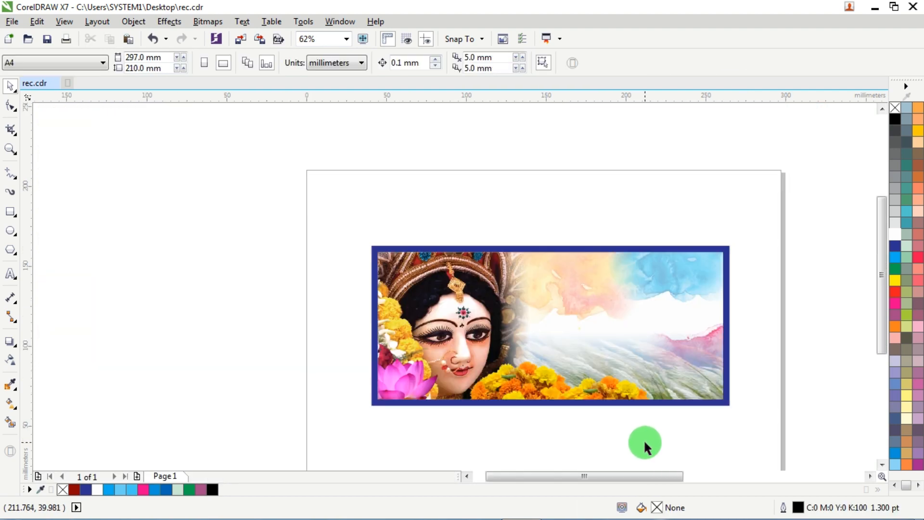
scroll(715, 371, down, 4)
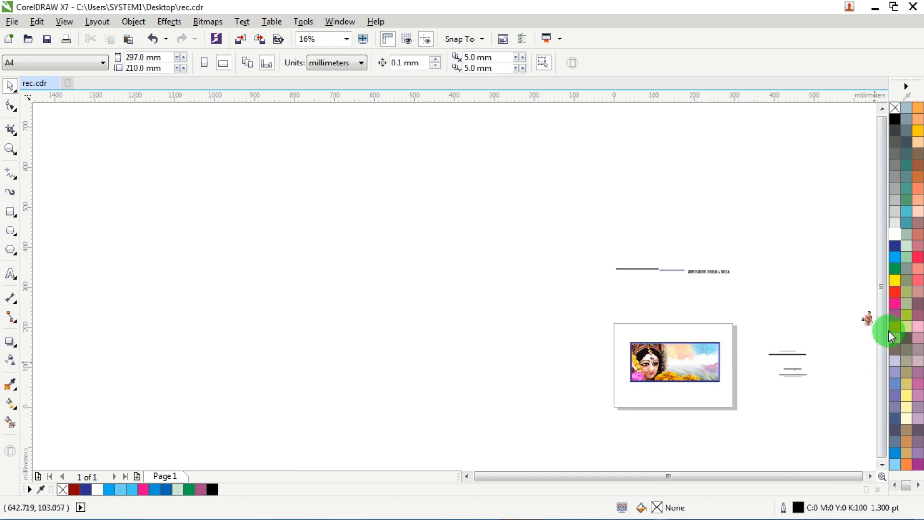
drag(871, 318, 734, 366)
scroll(753, 369, up, 4)
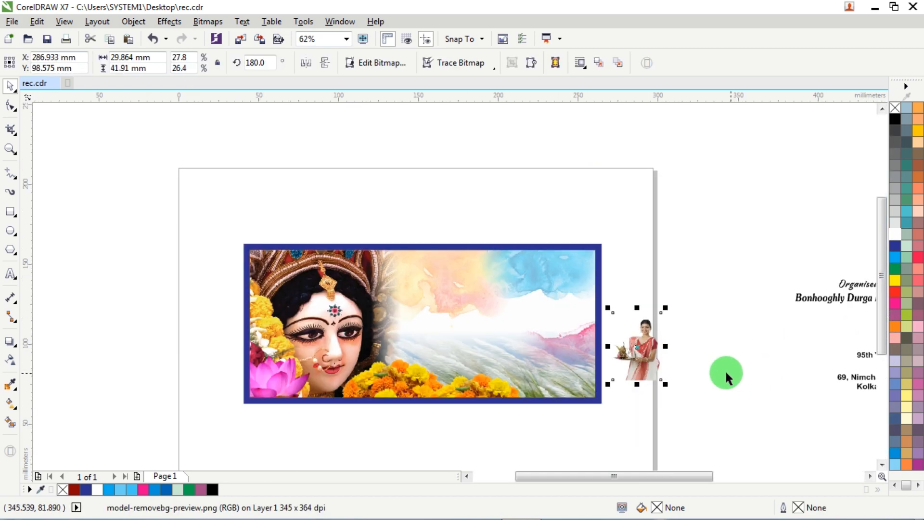
scroll(641, 350, up, 2)
drag(645, 327, 506, 352)
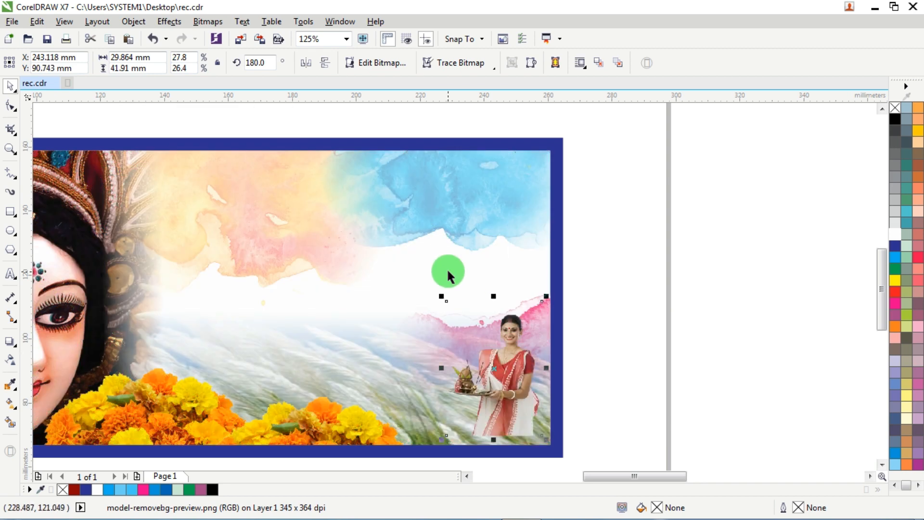
Step: Align the woman's picture to the bottom of the inner rectangle and shift it closer to the right border
shift+click(449, 271)
key(b)
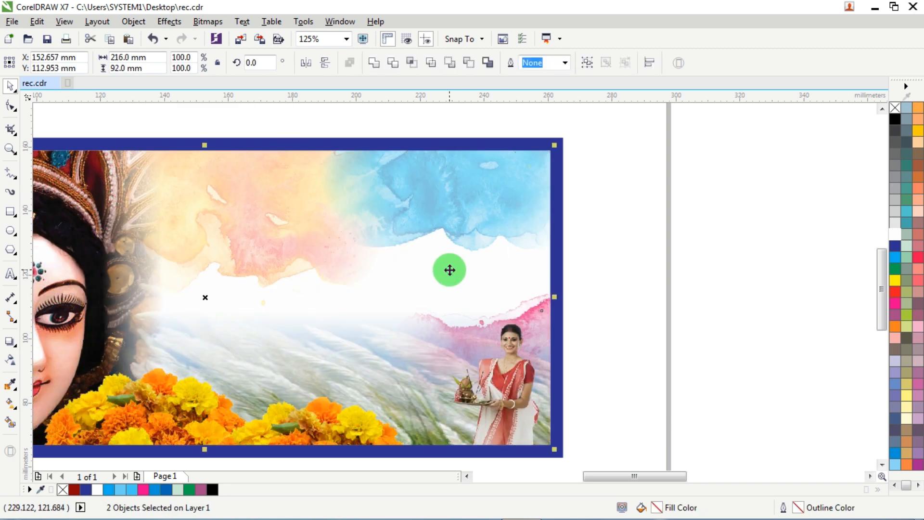
click(605, 362)
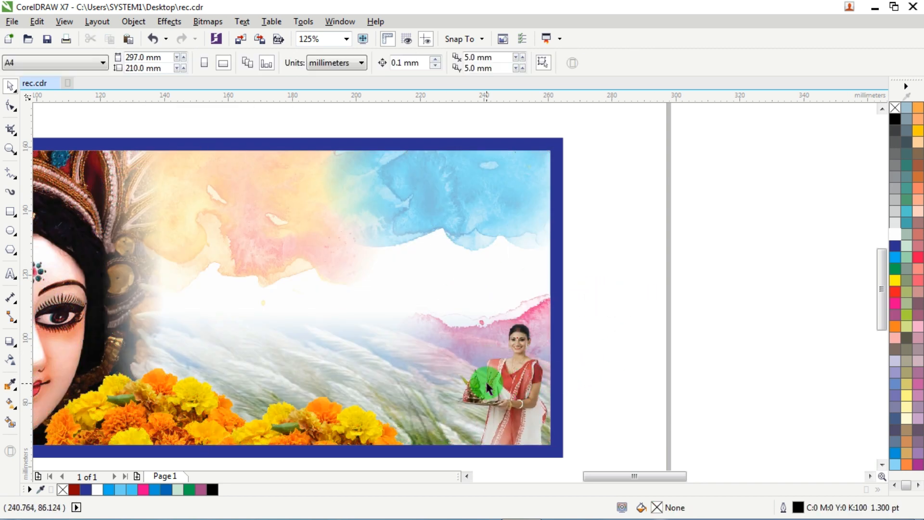
drag(487, 382, 521, 409)
scroll(518, 394, up, 4)
scroll(521, 408, down, 4)
click(674, 331)
scroll(674, 331, down, 2)
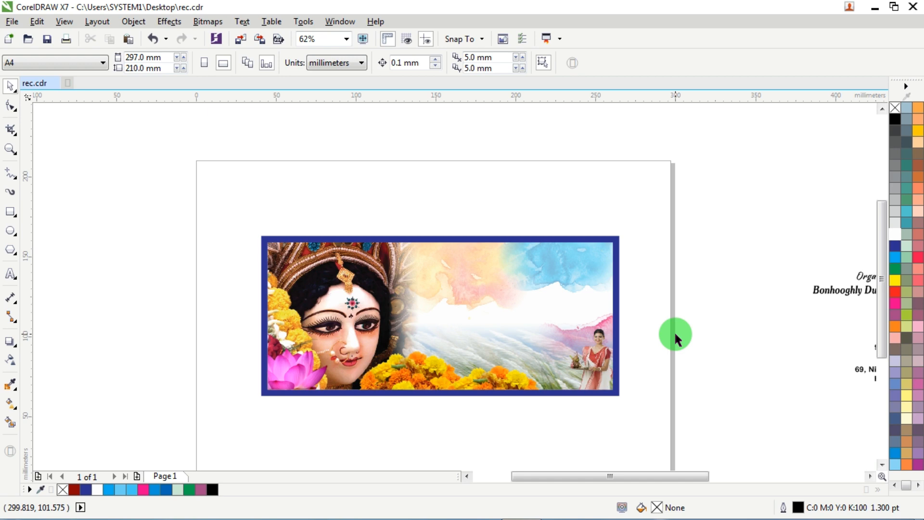
Step: Bring the dhak drum picture from the workspace to just right of the frame
scroll(594, 286, down, 6)
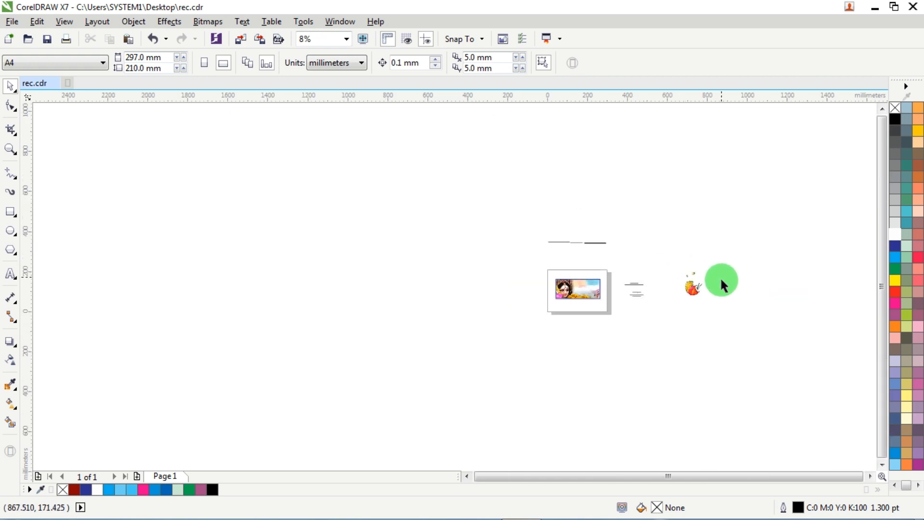
drag(691, 290, 570, 298)
scroll(621, 285, up, 8)
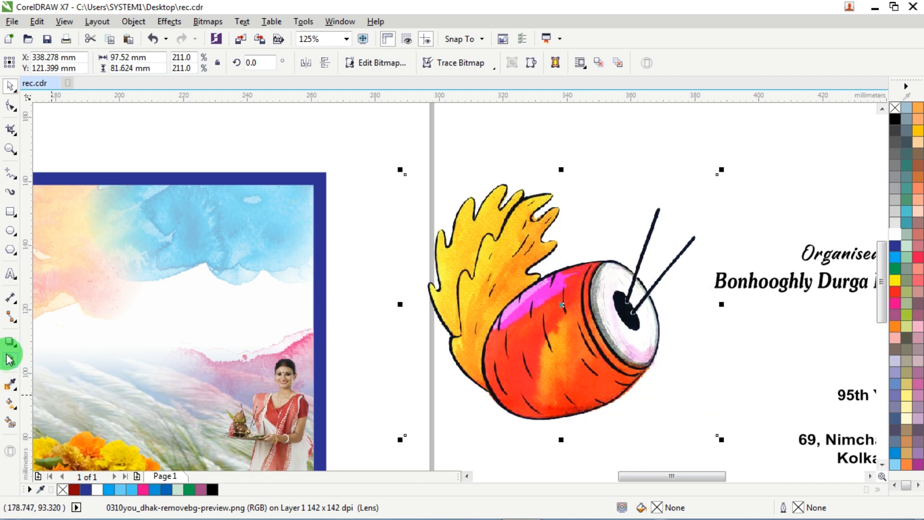
Step: Apply a uniform transparency of 65 to the dhak drum picture
click(9, 356)
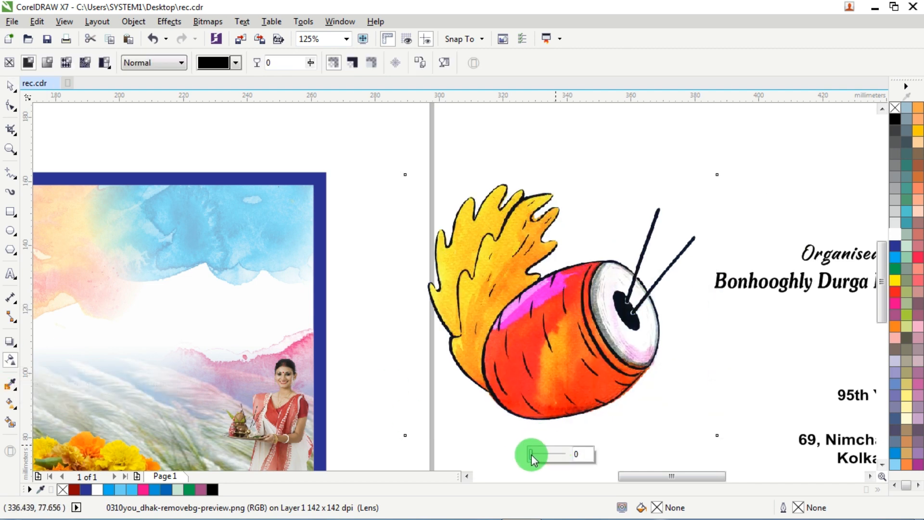
drag(532, 454, 554, 454)
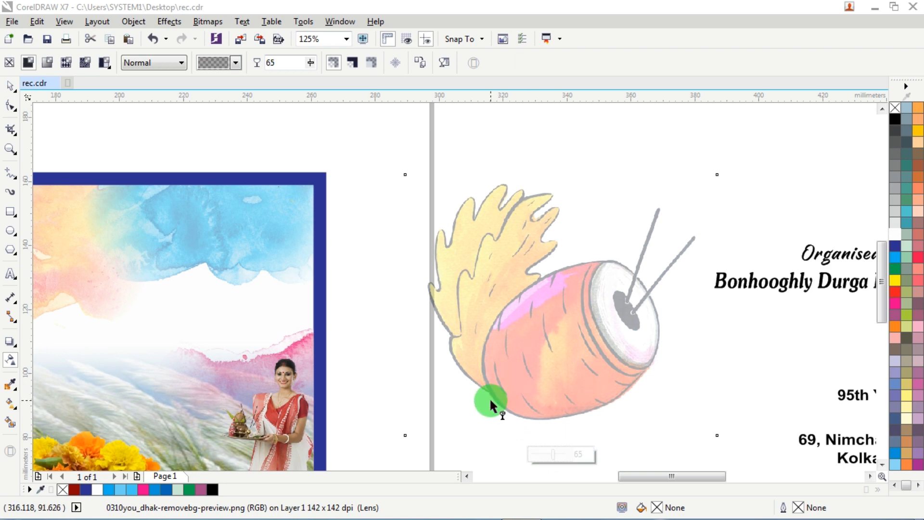
click(8, 86)
click(193, 128)
scroll(303, 237, down, 2)
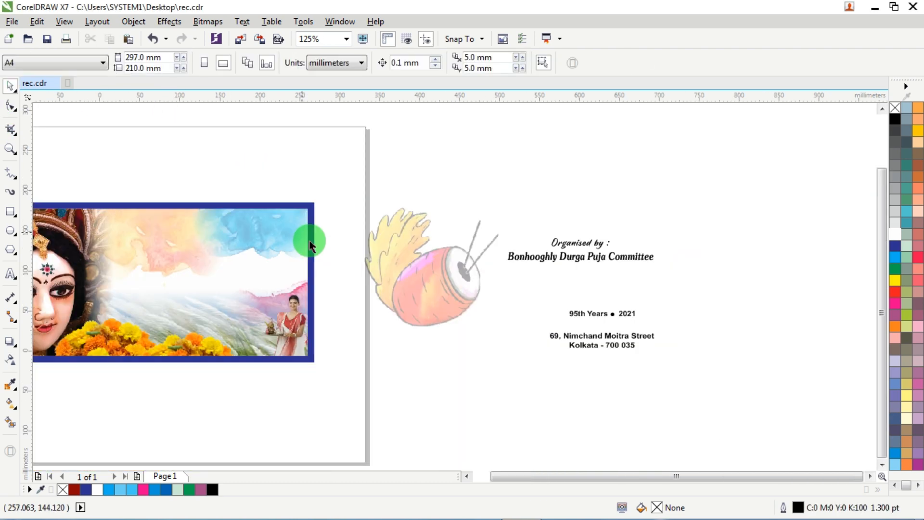
Step: PowerClip the faded dhak drum picture inside the inner rectangle
scroll(145, 252, up, 1)
click(616, 264)
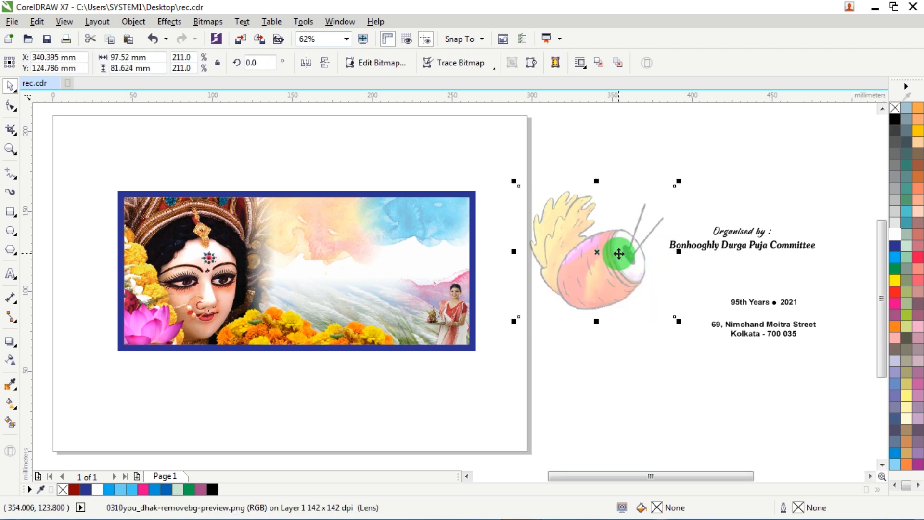
right_click(615, 260)
click(650, 125)
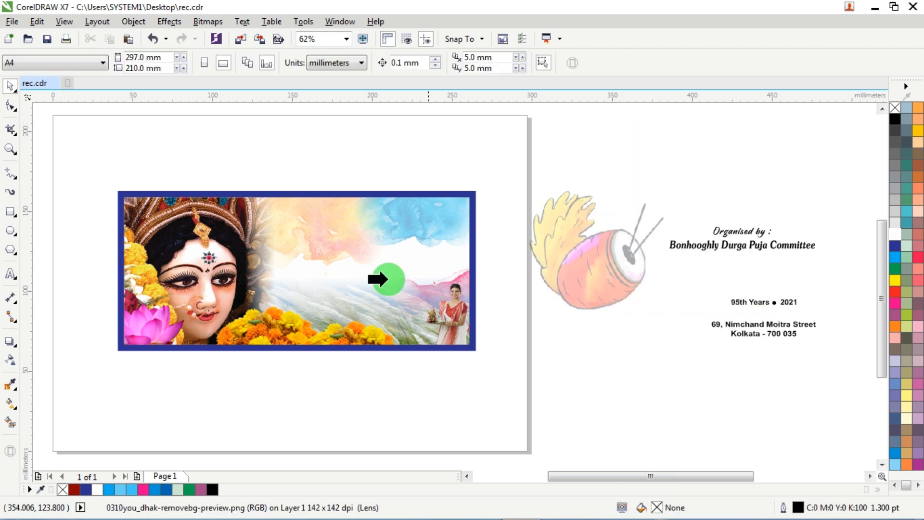
click(327, 276)
Step: Open the PowerClip contents, move the dhak drum right between the face and the woman, and finish editing
ctrl+click(319, 272)
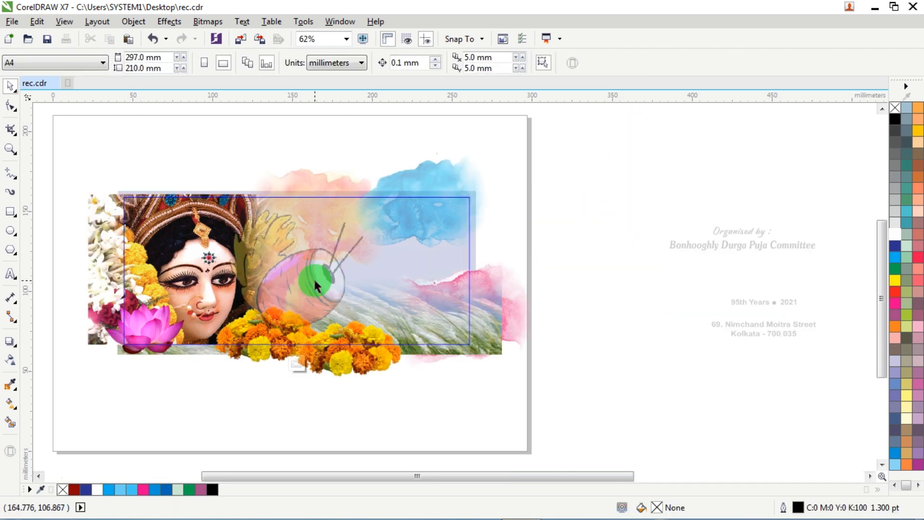
drag(316, 272, 377, 275)
ctrl+click(554, 266)
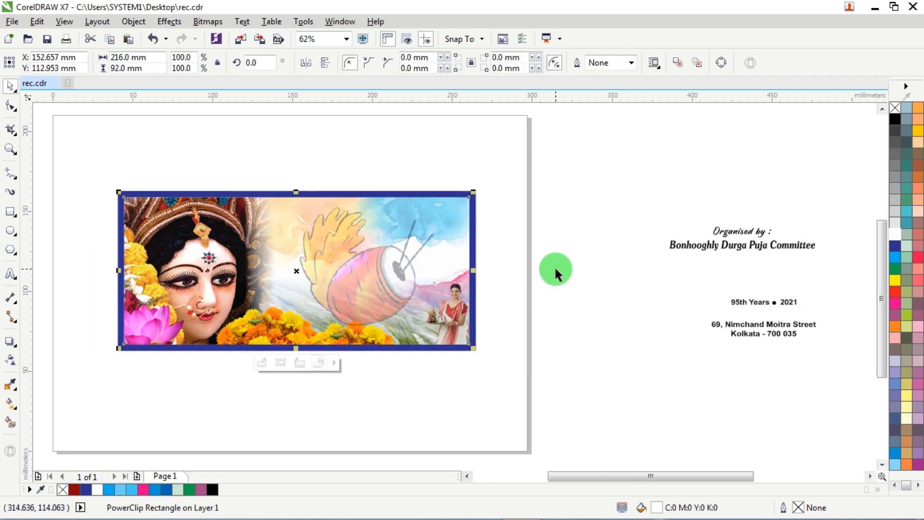
click(556, 270)
Step: Reopen the PowerClip contents, raise the dhak drum's uniform transparency to about 77, and finish editing
click(378, 287)
ctrl+click(378, 287)
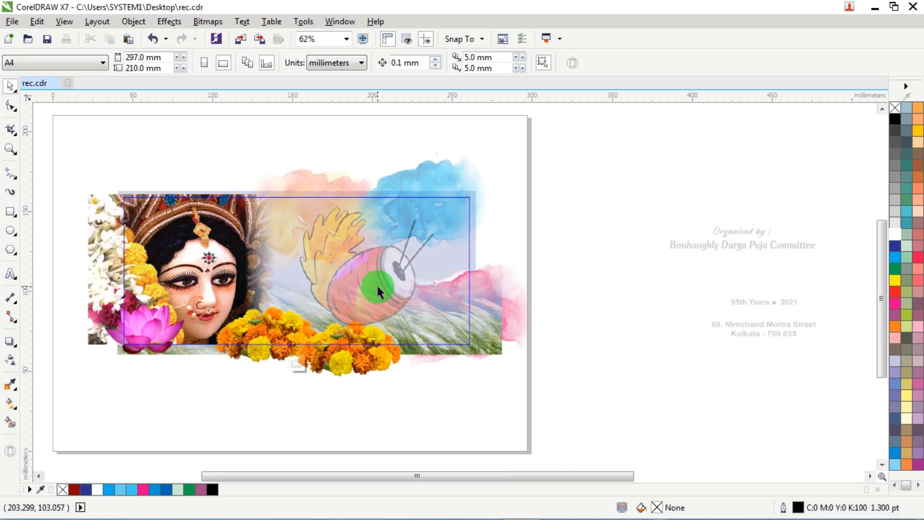
click(379, 287)
click(11, 368)
click(374, 352)
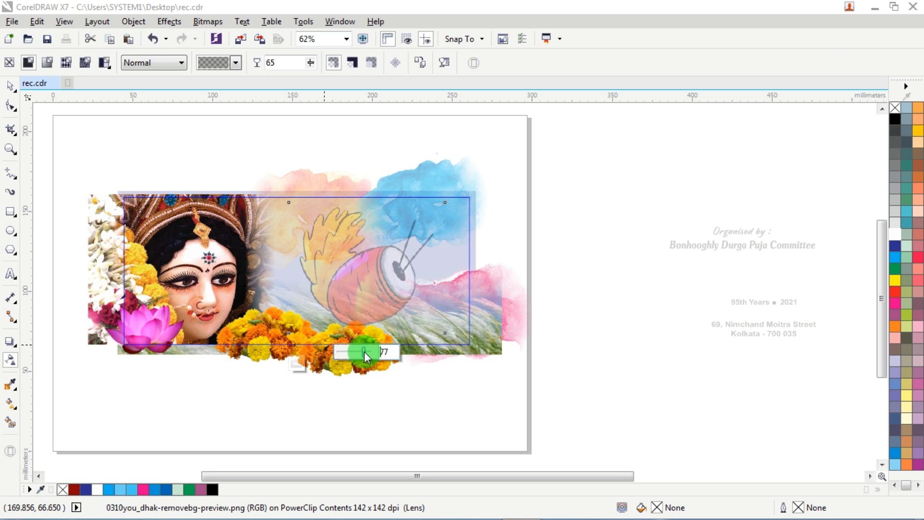
drag(364, 352, 365, 352)
click(10, 85)
click(588, 232)
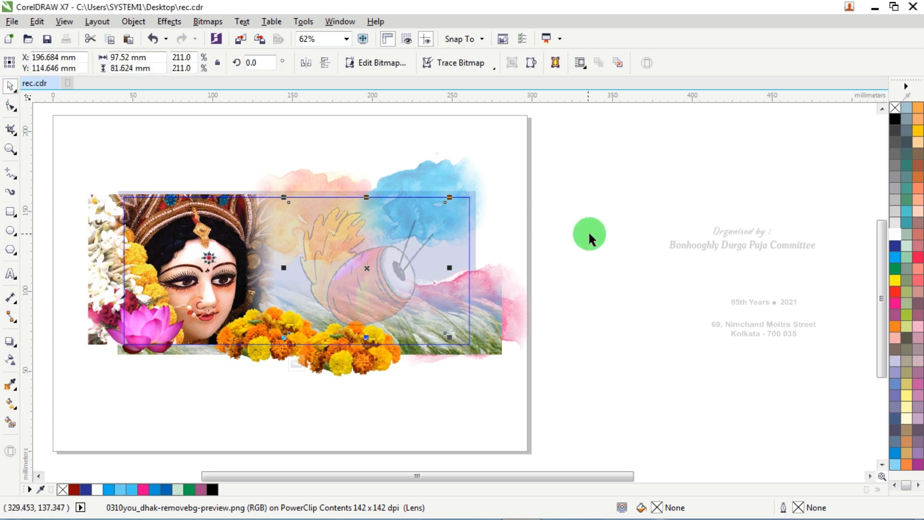
click(534, 283)
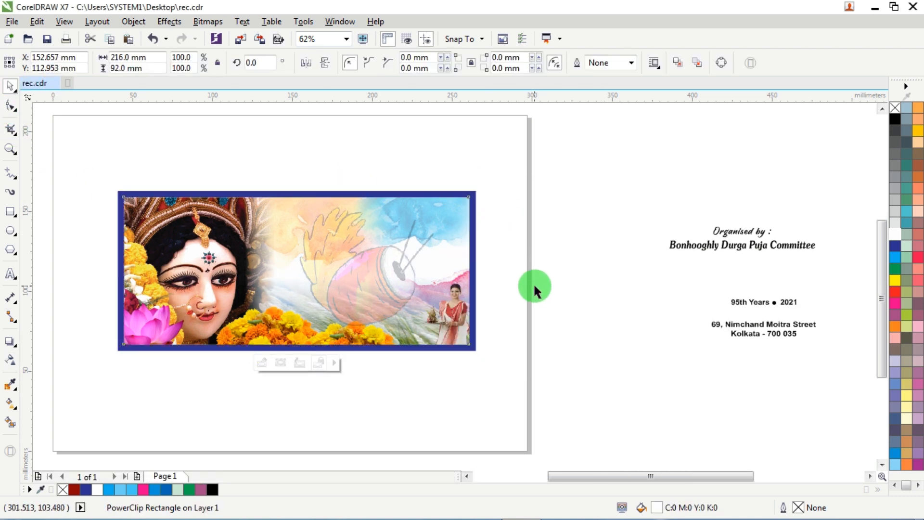
Step: Try to change the dhak drum's stacking order within the PowerClip contents, and finish editing
scroll(422, 314, up, 5)
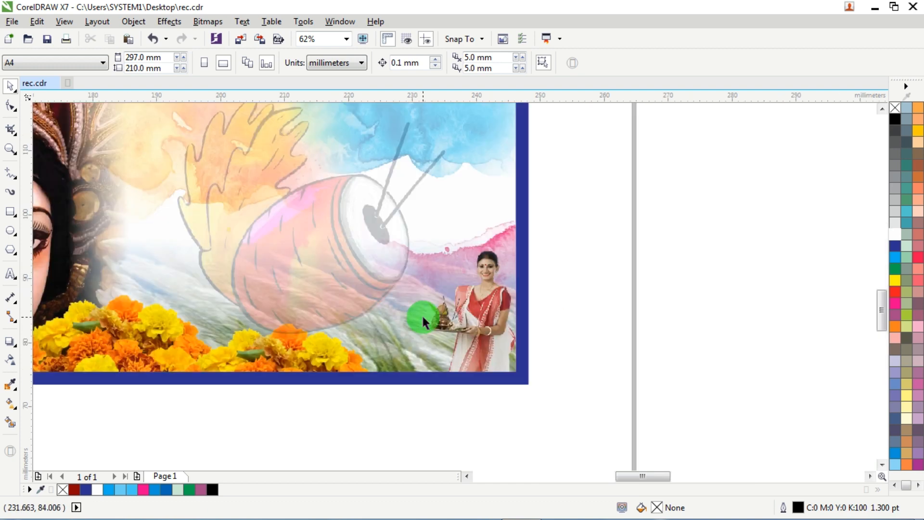
click(292, 238)
double_click(292, 239)
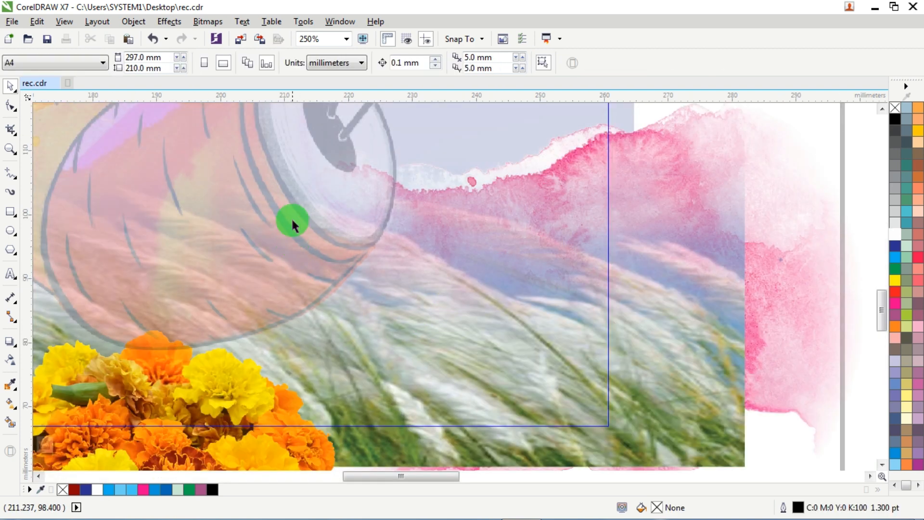
right_click(294, 222)
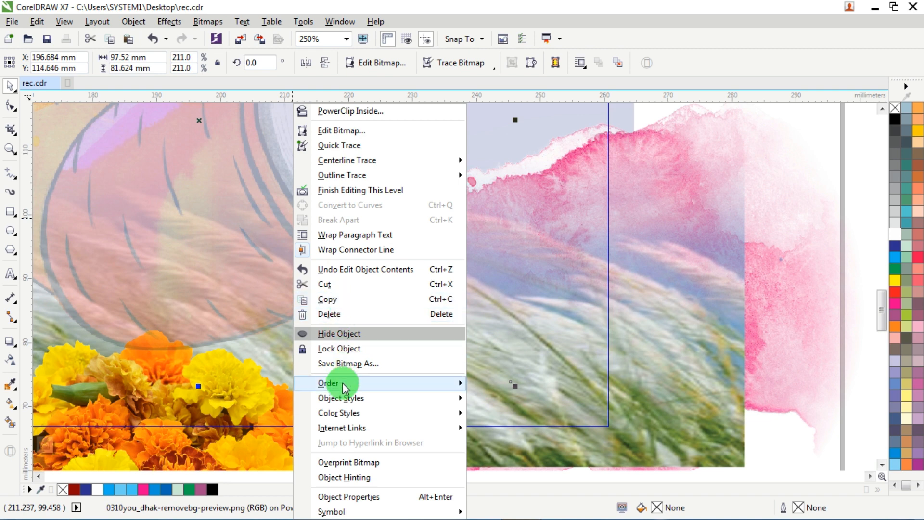
mouse_move(344, 387)
click(714, 279)
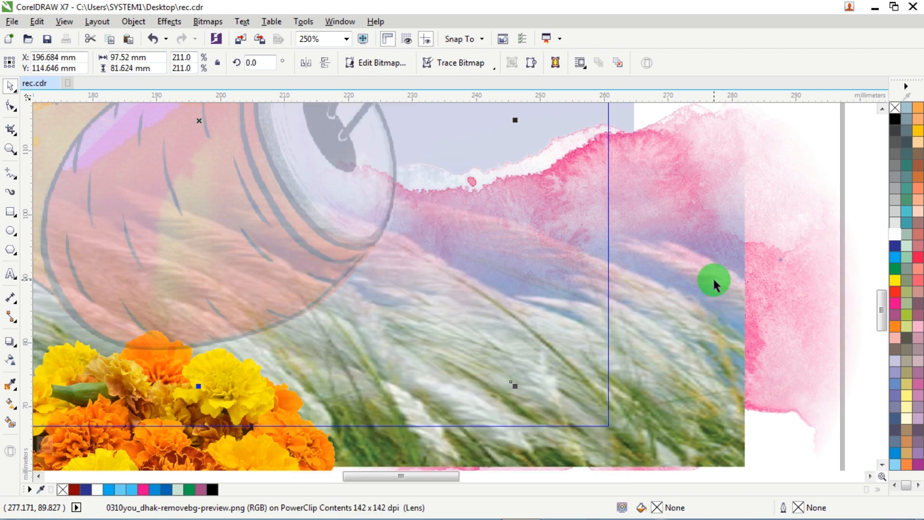
scroll(536, 295, down, 2)
ctrl+click(639, 432)
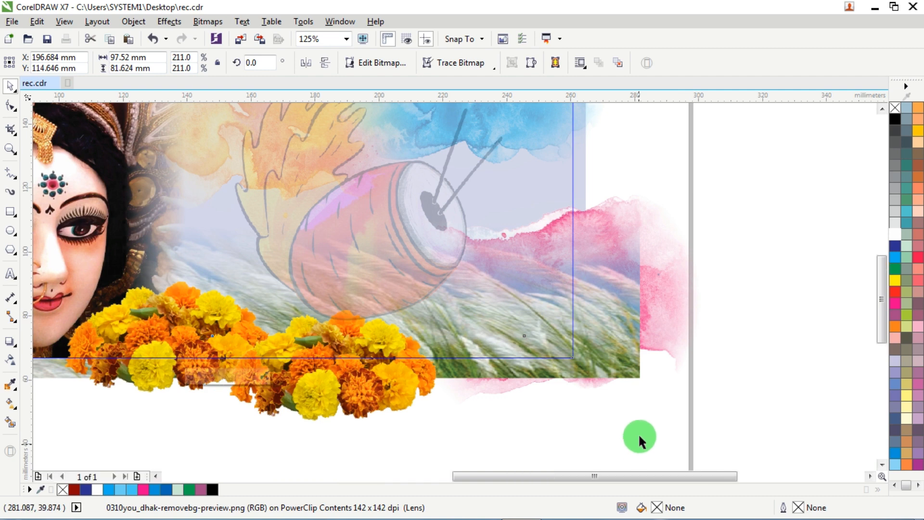
scroll(606, 410, down, 2)
click(700, 270)
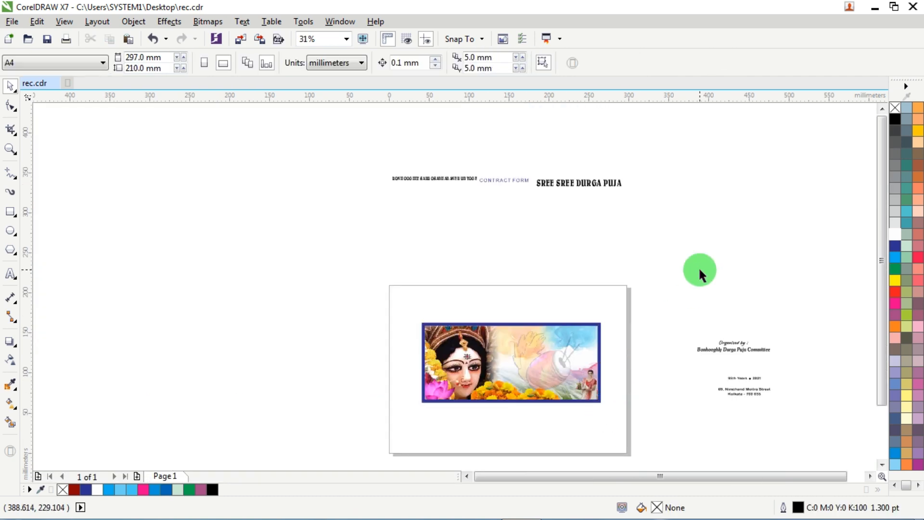
Step: Bring the drummer figure and the Durga mask with banana leaves from the workspace to just above the frame
scroll(771, 311, down, 2)
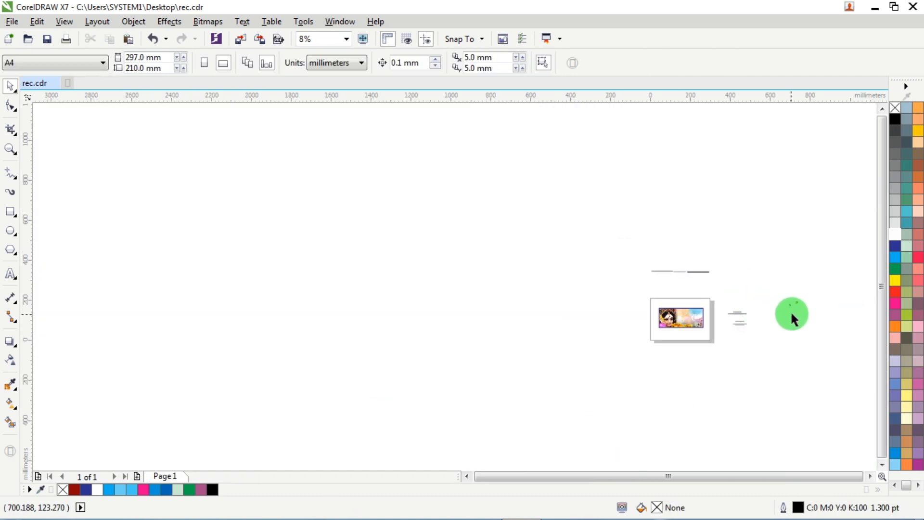
scroll(804, 304, up, 2)
drag(694, 363, 695, 361)
drag(743, 334, 319, 365)
scroll(320, 365, up, 2)
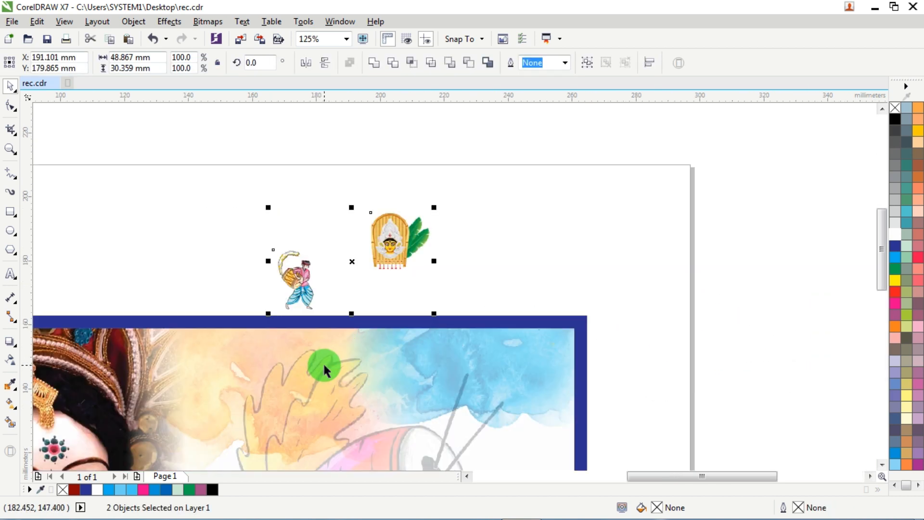
Step: Place the Durga mask artwork in the frame's upper-right corner and the drummer figure beside the crown on the watercolour
click(599, 221)
drag(362, 241, 527, 350)
drag(295, 272, 191, 383)
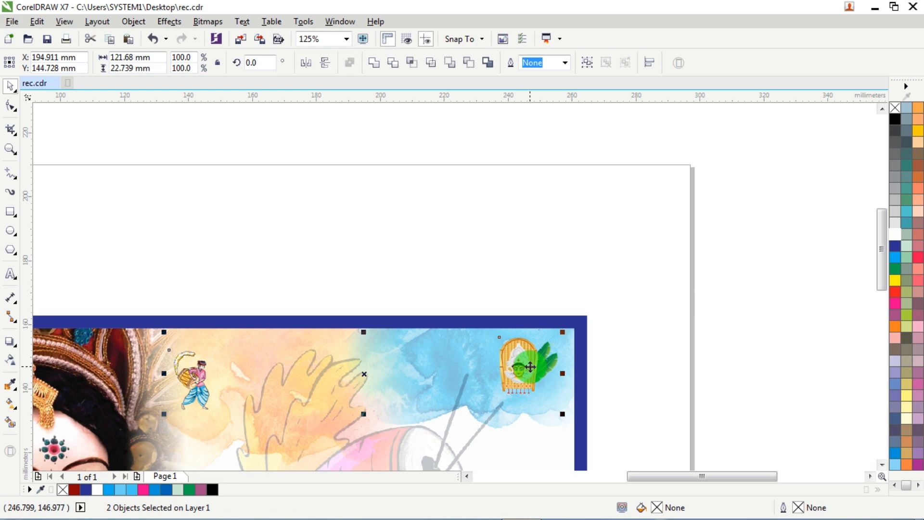
Step: Align the drummer figure's top with the Durga mask artwork, and enlarge the drummer slightly
key(t)
click(683, 320)
click(192, 371)
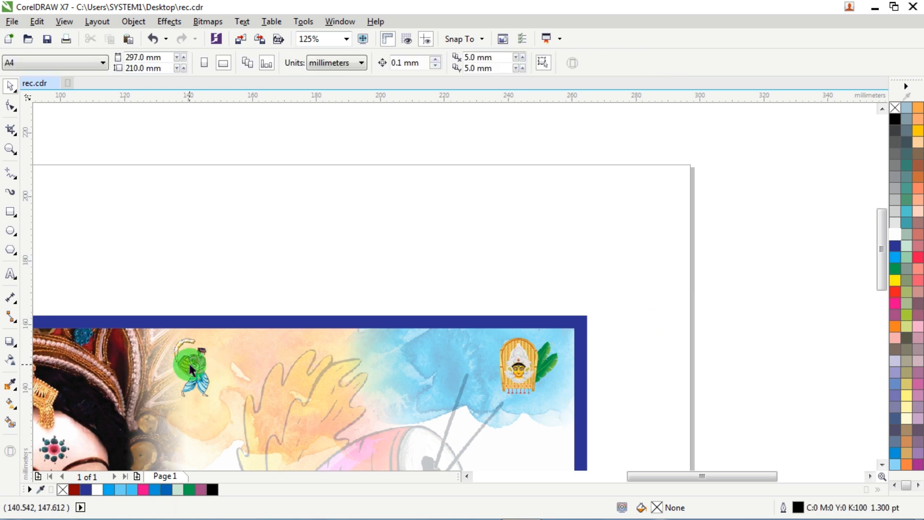
scroll(200, 357, up, 2)
drag(256, 272, 283, 256)
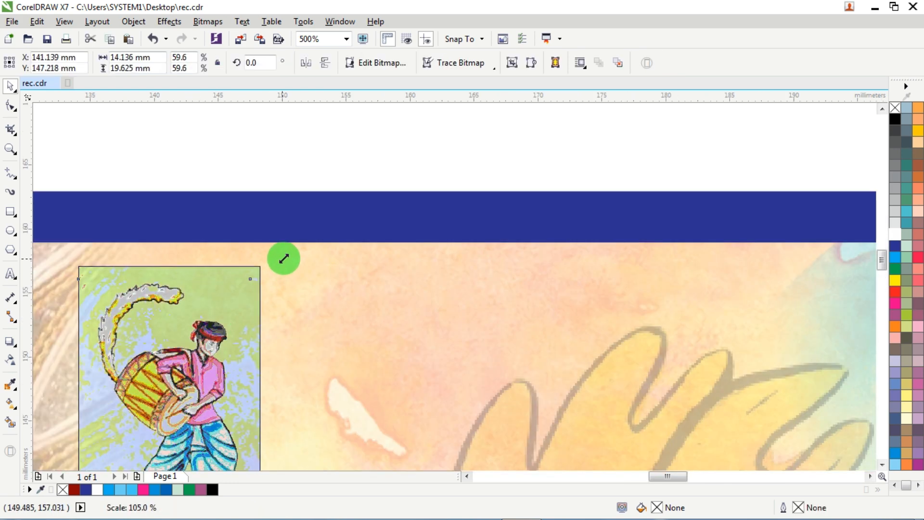
scroll(297, 299, down, 2)
scroll(406, 316, down, 2)
click(543, 311)
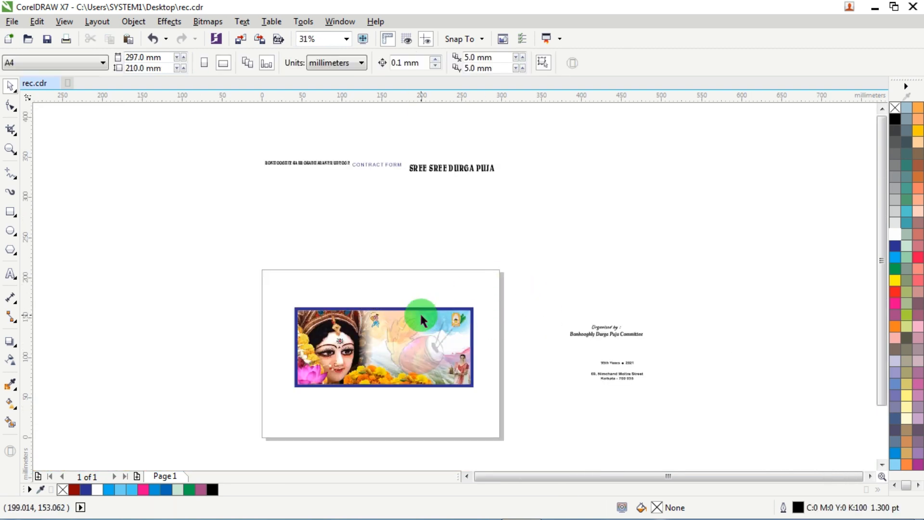
Step: Send the bordered layout and all its festival artwork to the back of the page
scroll(422, 313, up, 1)
scroll(375, 190, down, 1)
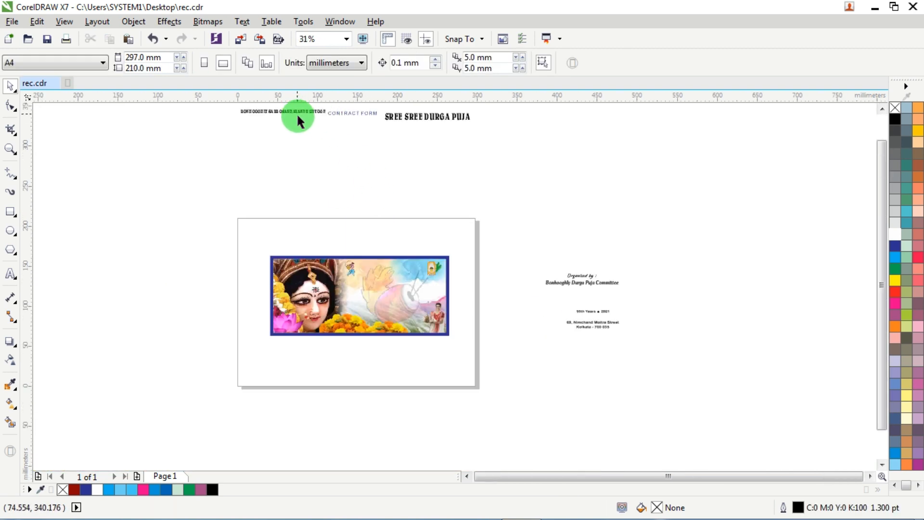
drag(452, 251, 129, 378)
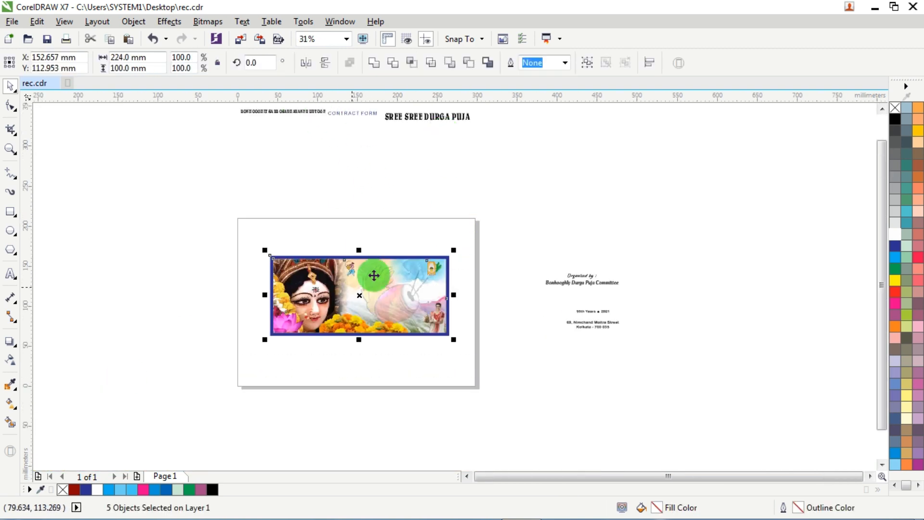
right_click(337, 274)
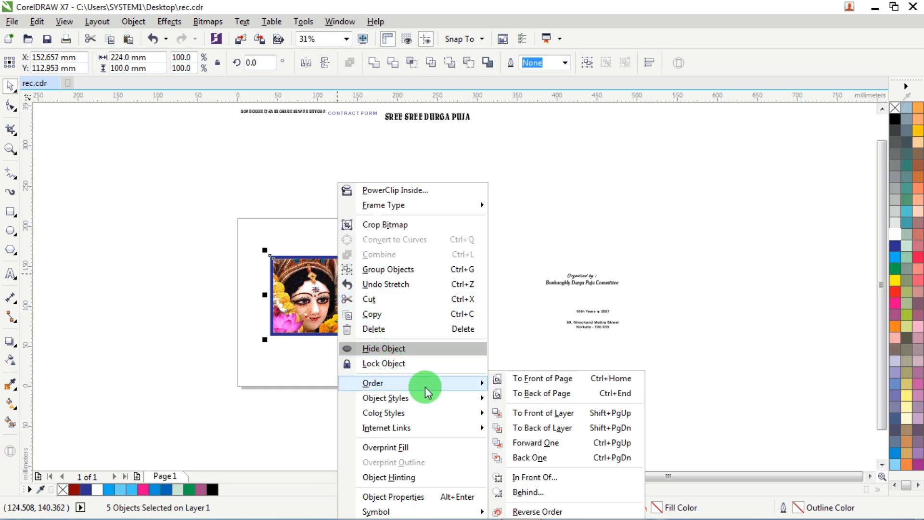
click(526, 392)
click(491, 189)
scroll(489, 185, down, 1)
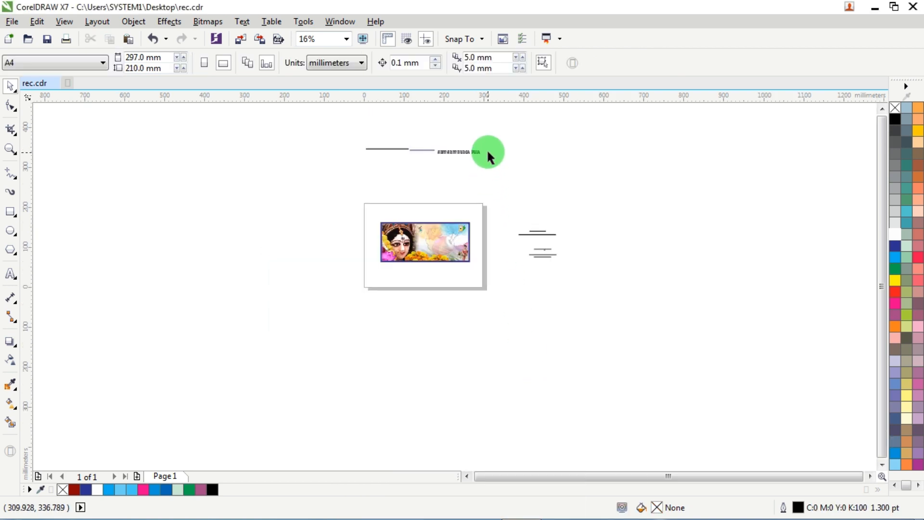
Step: Bring the three heading texts down to the page's upper edge, and place CONTRACT FORM in the frame between the drummer and the mask
drag(505, 126, 320, 175)
drag(453, 153, 464, 201)
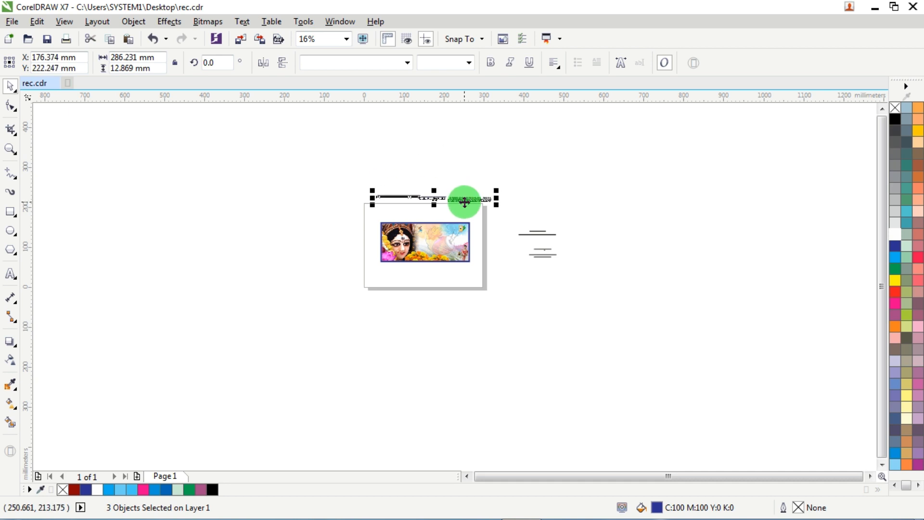
scroll(465, 202, up, 2)
click(593, 177)
drag(320, 185, 345, 302)
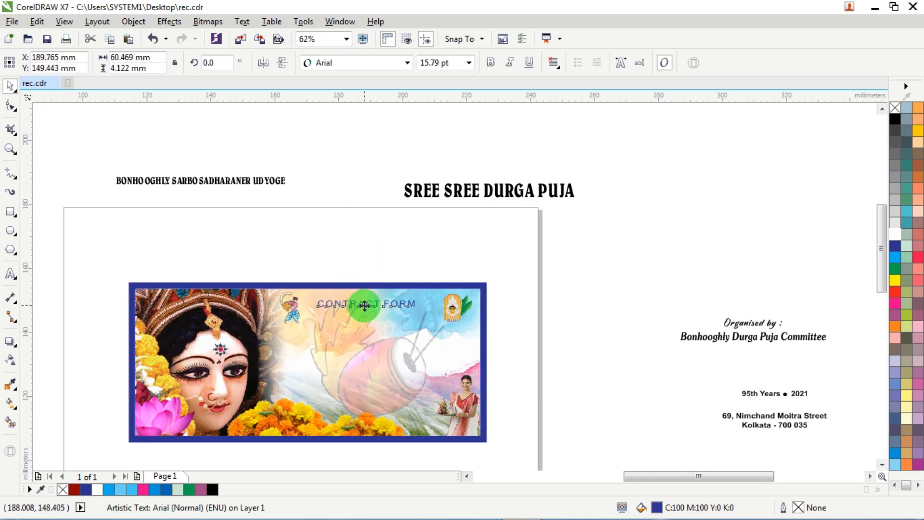
Step: Try to centre the CONTRACT FORM heading horizontally on the background frame
scroll(361, 303, up, 2)
shift+click(499, 255)
key(c)
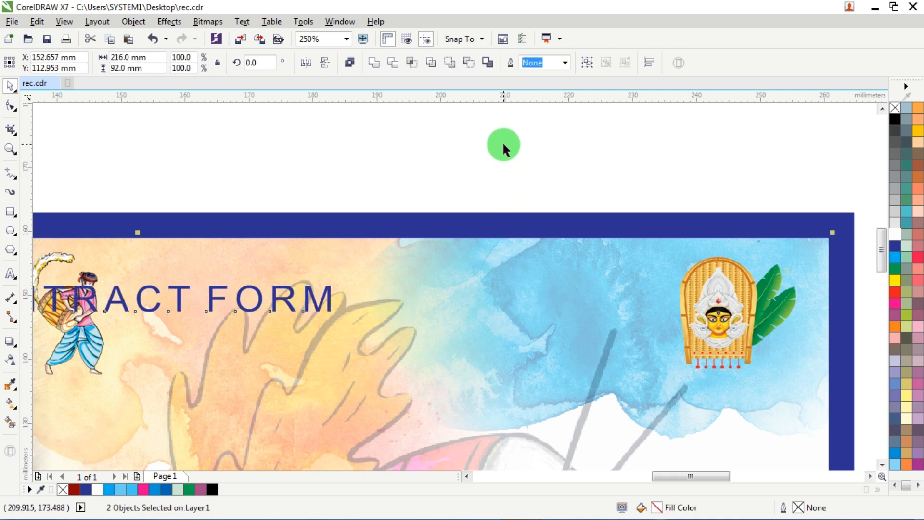
click(503, 144)
key(ctrl+z)
Step: Reposition the CONTRACT FORM heading by eye, midway between the drummer figure and the Durga mask
click(393, 170)
drag(330, 299, 359, 290)
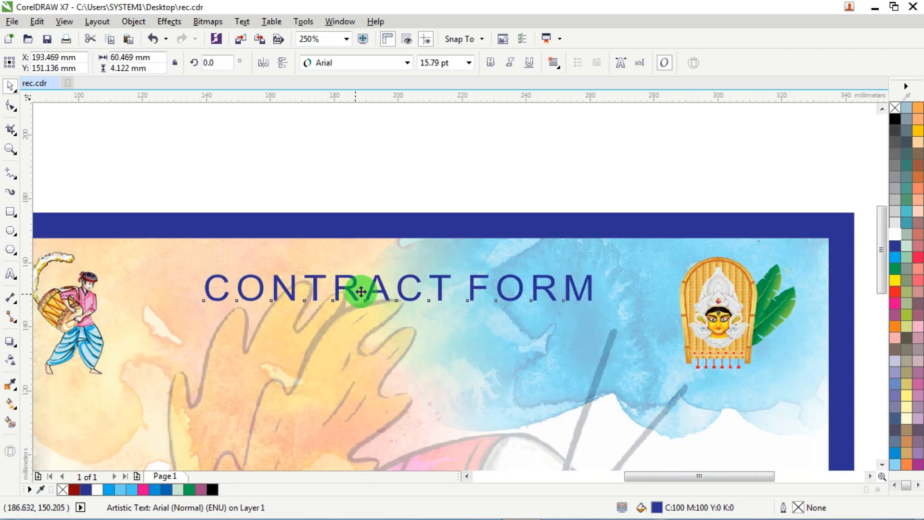
key(F4)
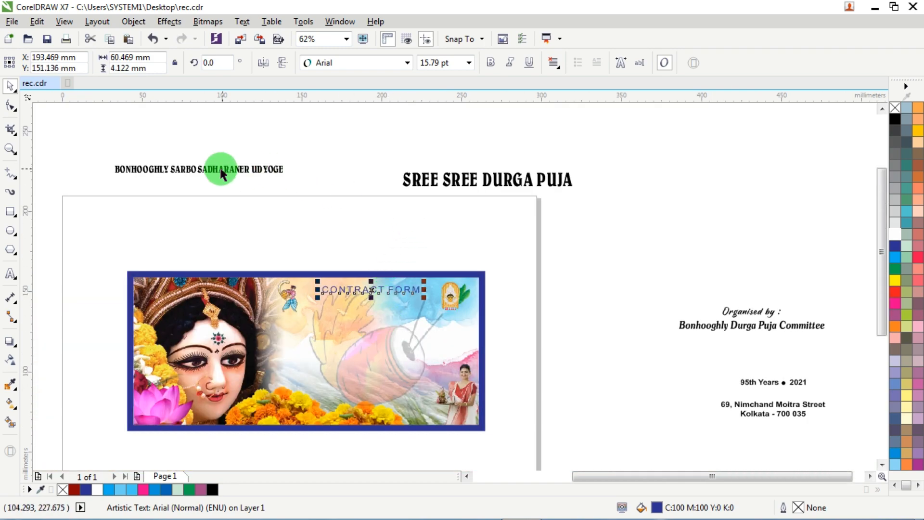
Step: Place BONHOOGHLY SARBOSADHARANER UDYOGE in the frame below CONTRACT FORM, and lower the CONTRACT FORM heading towards it
drag(222, 174, 356, 319)
scroll(349, 302, up, 2)
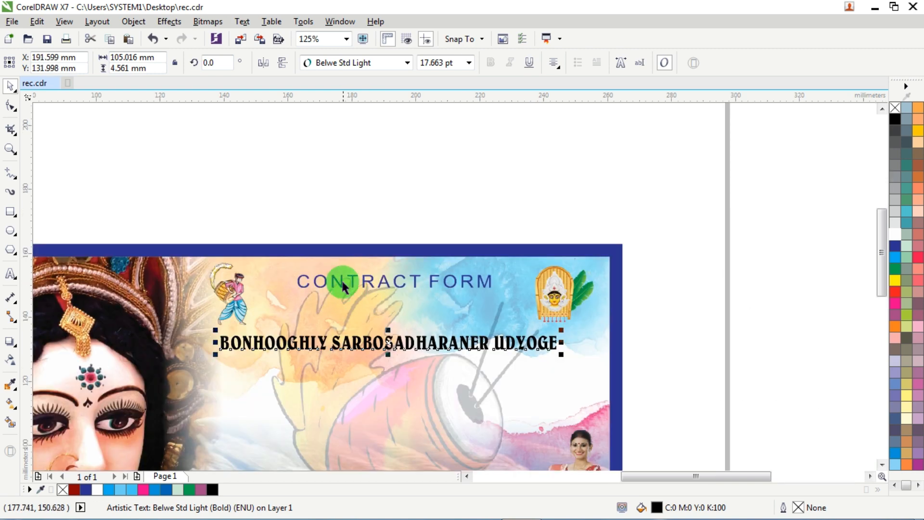
mouse_move(342, 285)
mouse_down()
mouse_move(342, 231)
mouse_move(340, 303)
mouse_up()
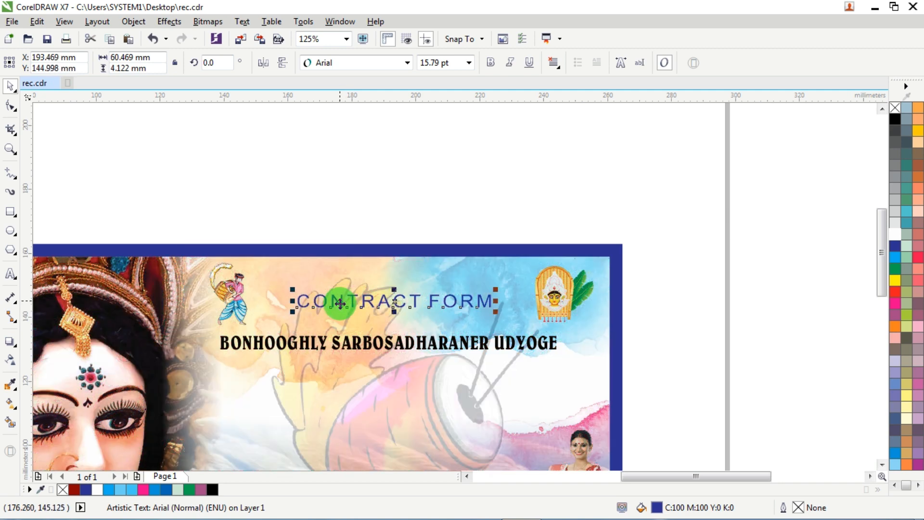
Step: Centre BONHOOGHLY SARBOSADHARANER UDYOGE horizontally under CONTRACT FORM, and nudge it slightly upward
click(348, 346)
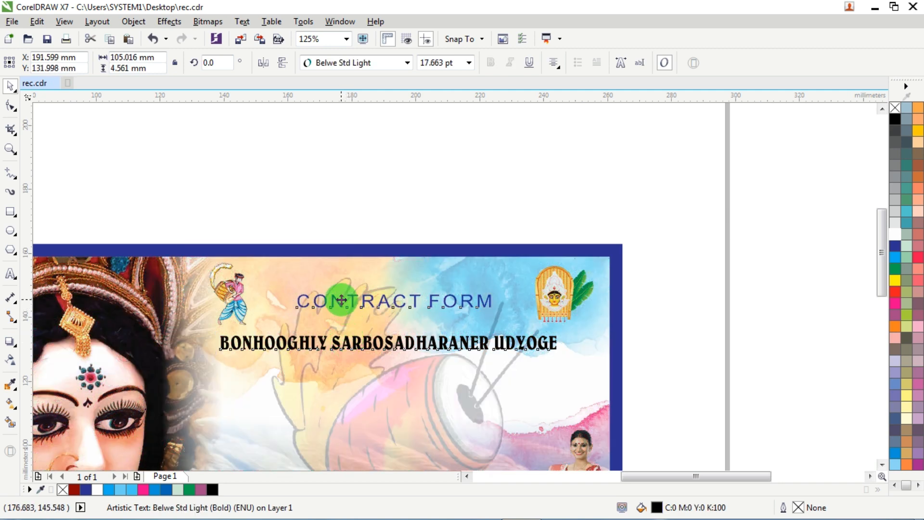
shift+click(342, 300)
key(c)
click(646, 277)
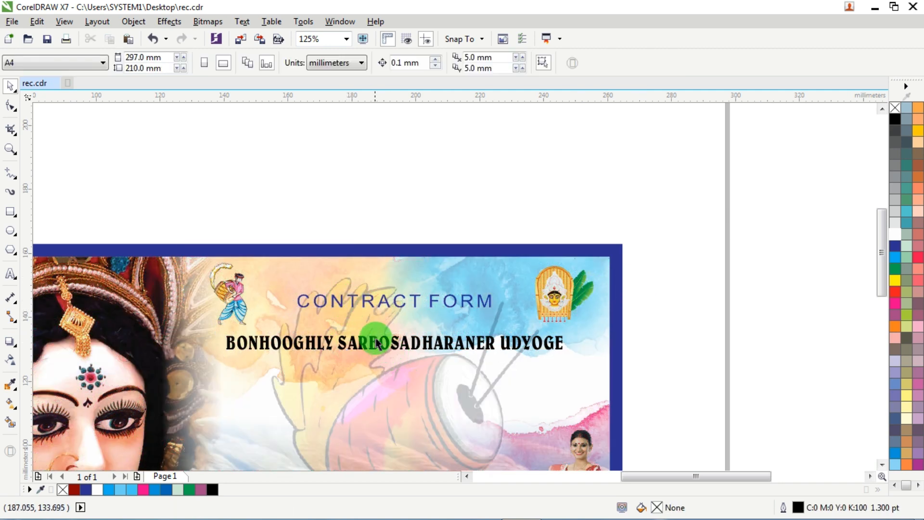
drag(377, 343, 378, 340)
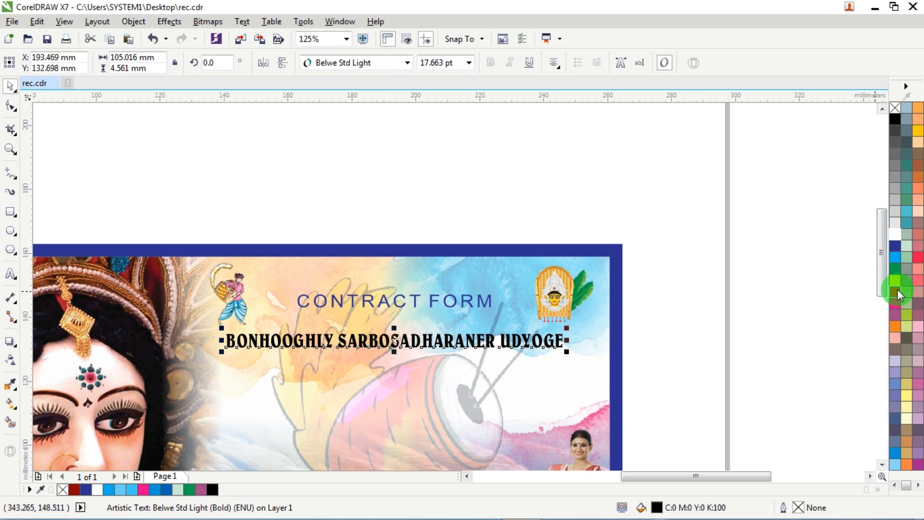
Step: Fill the BONHOOGHLY SARBOSADHARANER UDYOGE text with dark red, C0 M100 Y100 K50
click(897, 291)
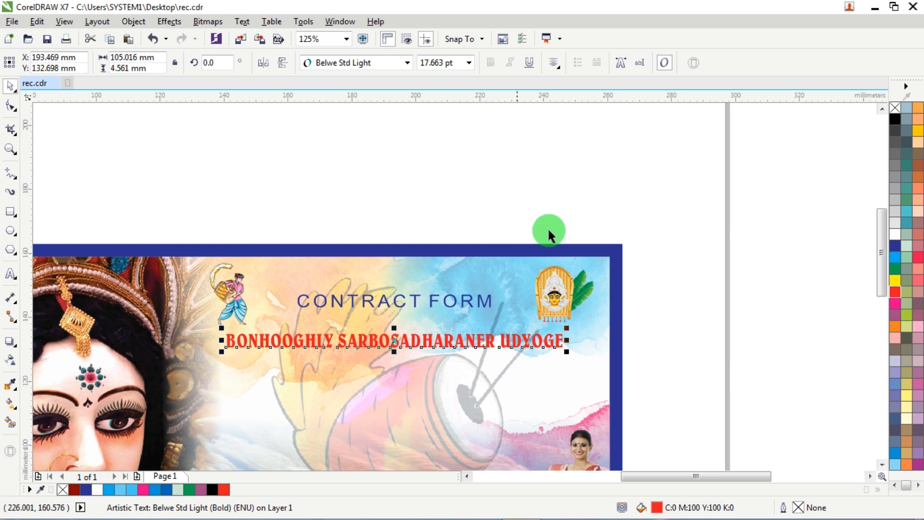
double_click(658, 508)
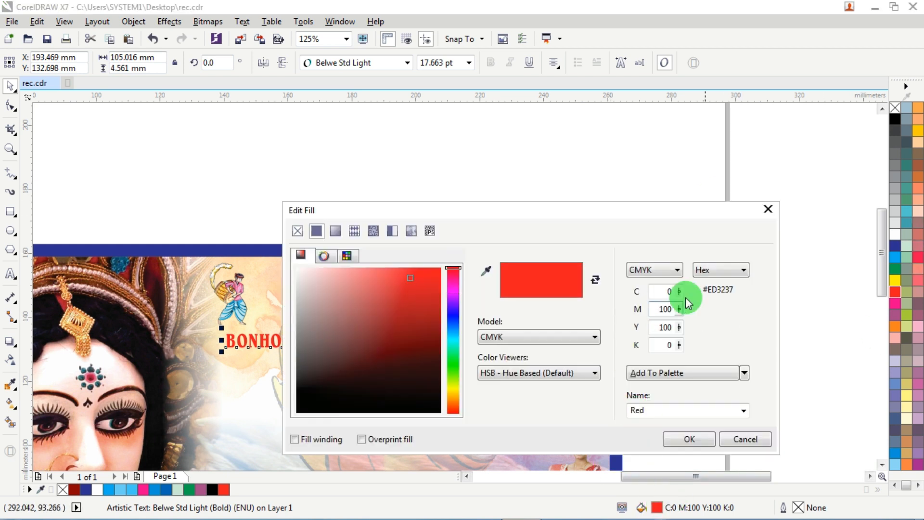
double_click(669, 345)
text(50)
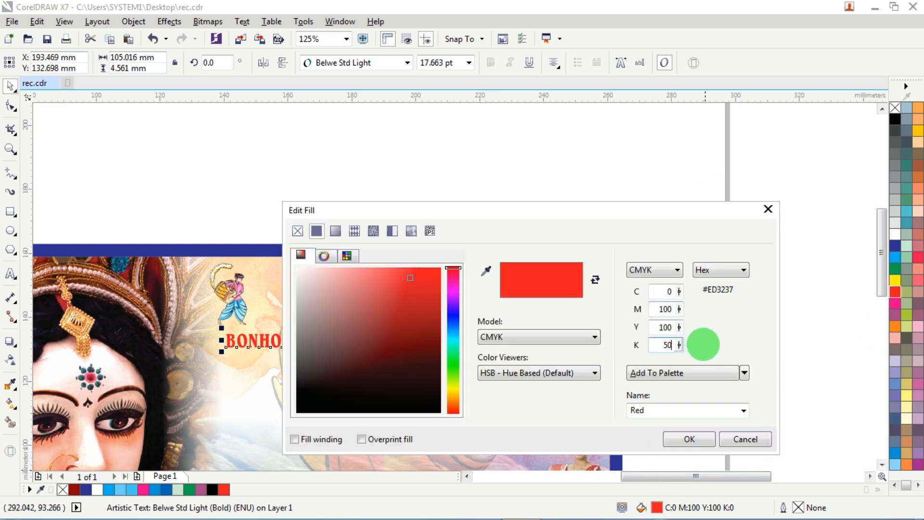
key(Tab)
key(Return)
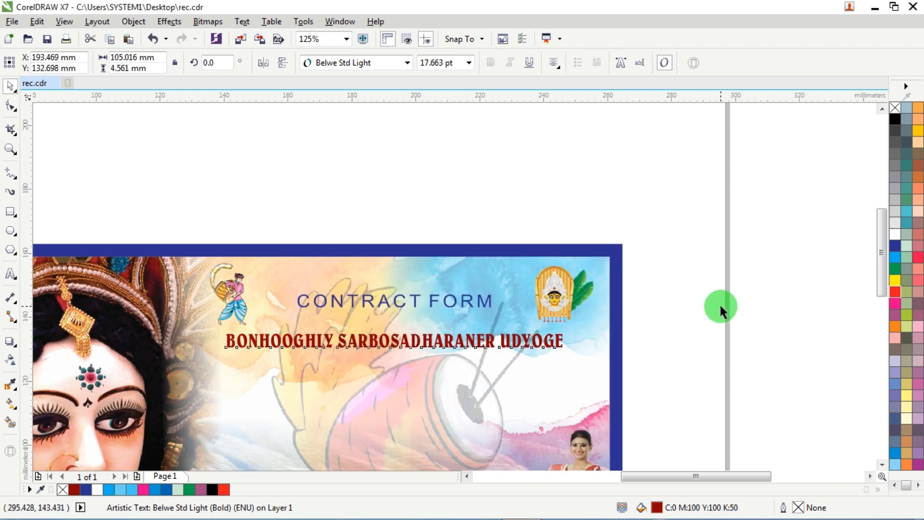
Step: Place SREE SREE DURGA PUJA below the BONHOOGHLY line, and fill it with the same dark red, C0 M100 Y100 K50
scroll(502, 247, down, 2)
drag(508, 190, 475, 359)
scroll(475, 359, up, 2)
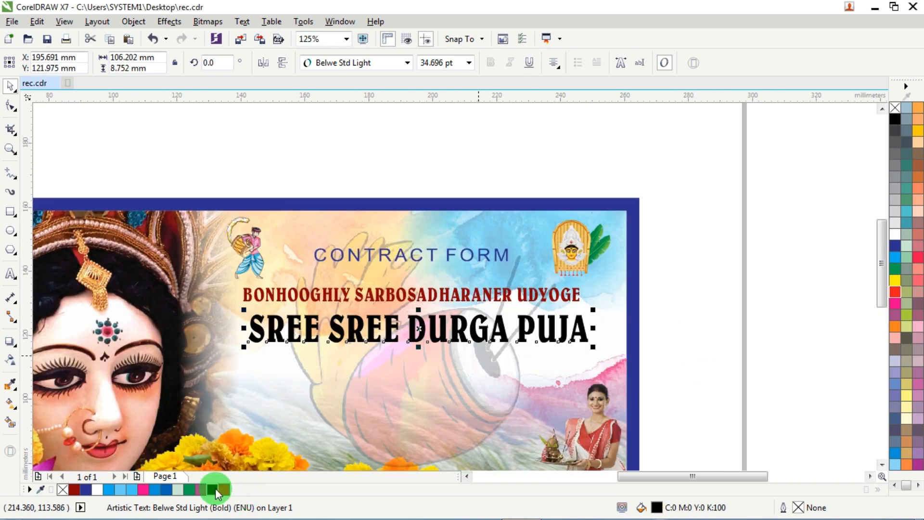
drag(225, 491, 336, 335)
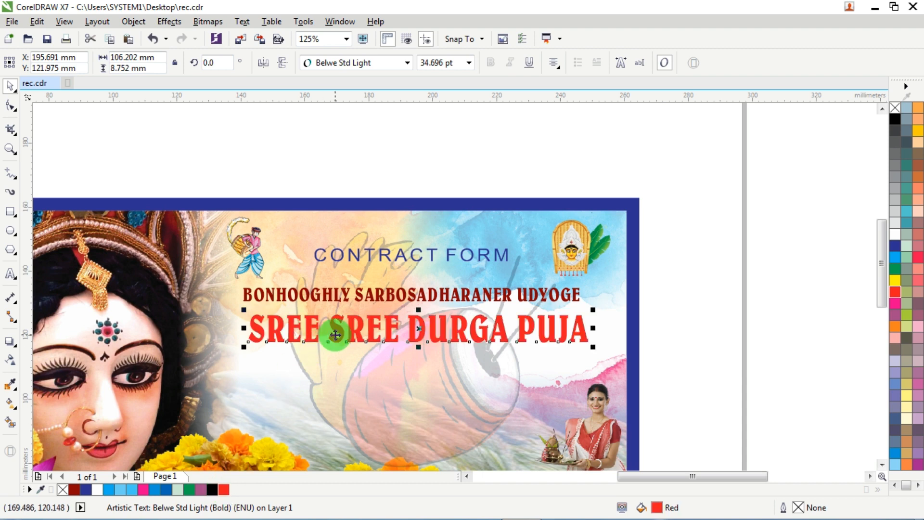
drag(76, 485, 317, 299)
Step: Centre the SREE SREE DURGA PUJA title horizontally under the BONHOOGHLY SARBOSADHARANER UDYOGE line
scroll(351, 341, up, 1)
shift+click(311, 249)
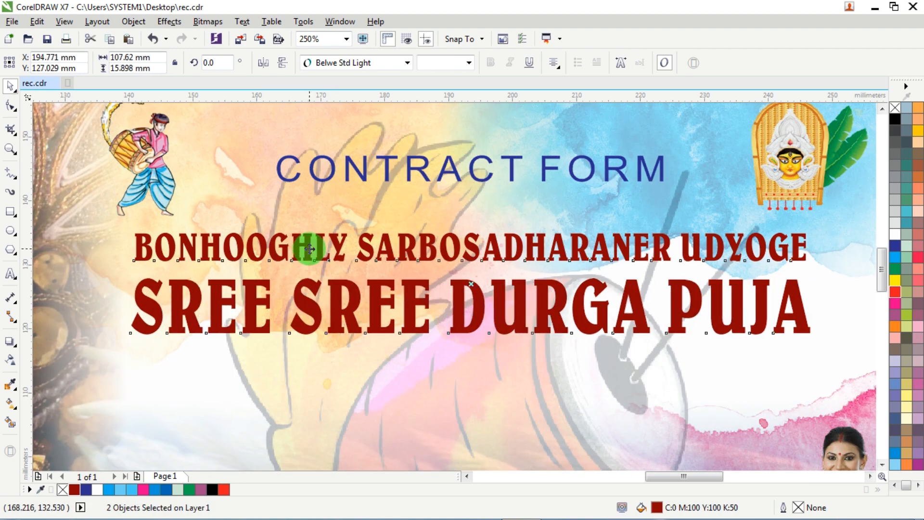
scroll(311, 249, down, 1)
click(693, 223)
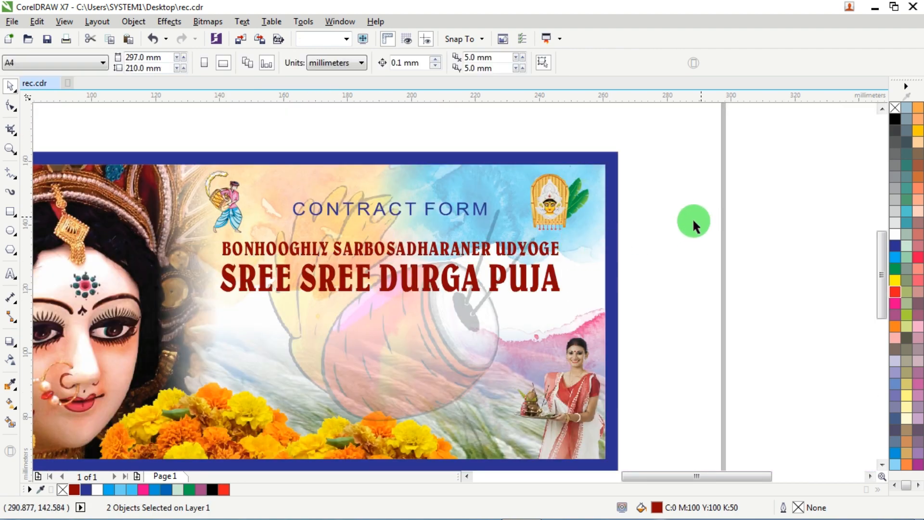
click(392, 272)
scroll(392, 290, up, 2)
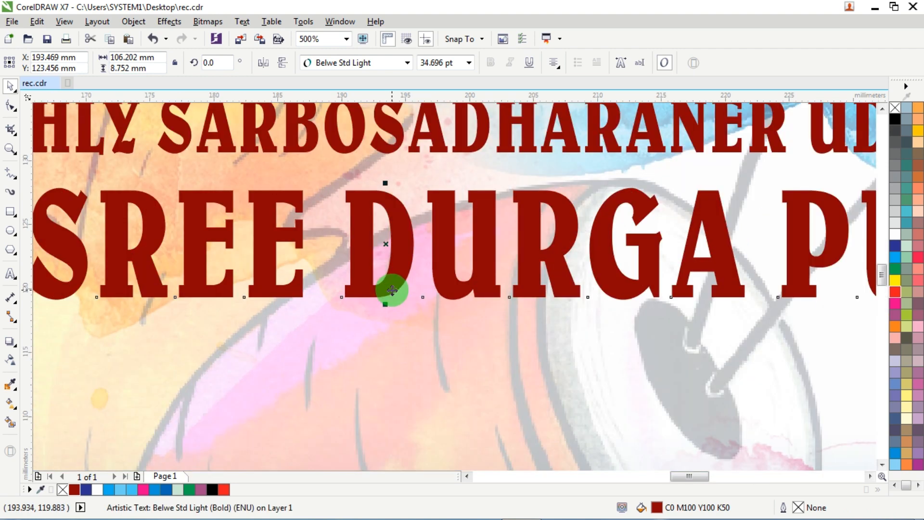
scroll(392, 290, up, 1)
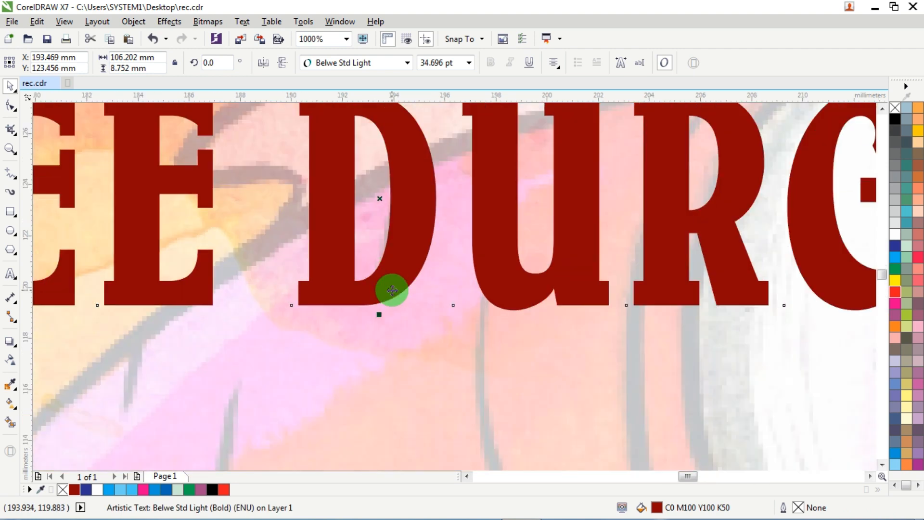
scroll(393, 290, down, 3)
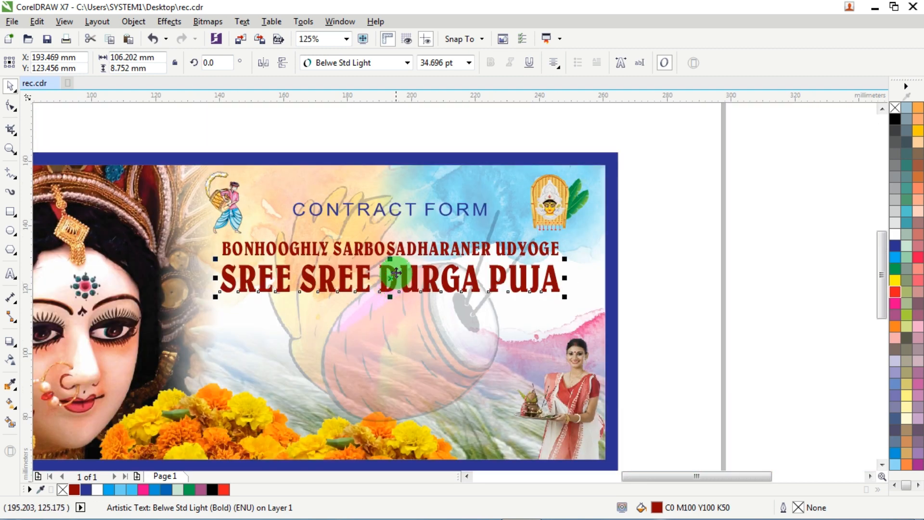
right_click(396, 273)
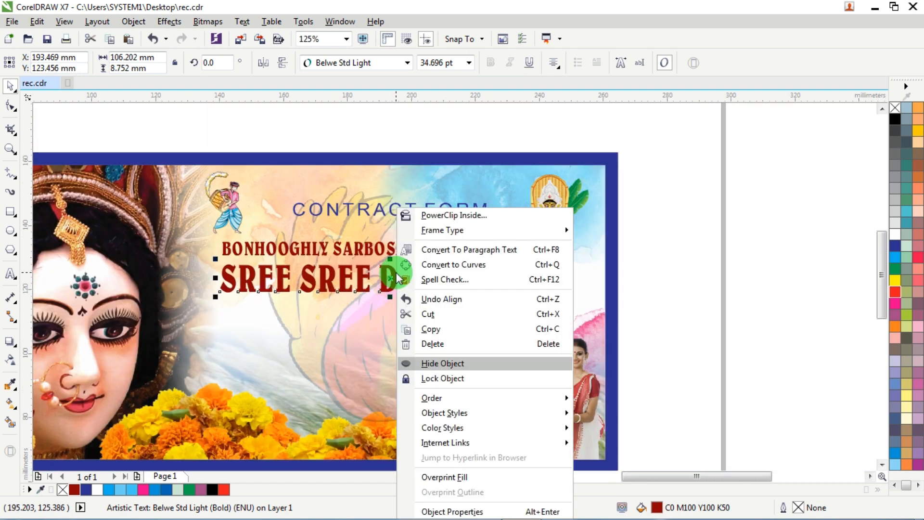
click(391, 272)
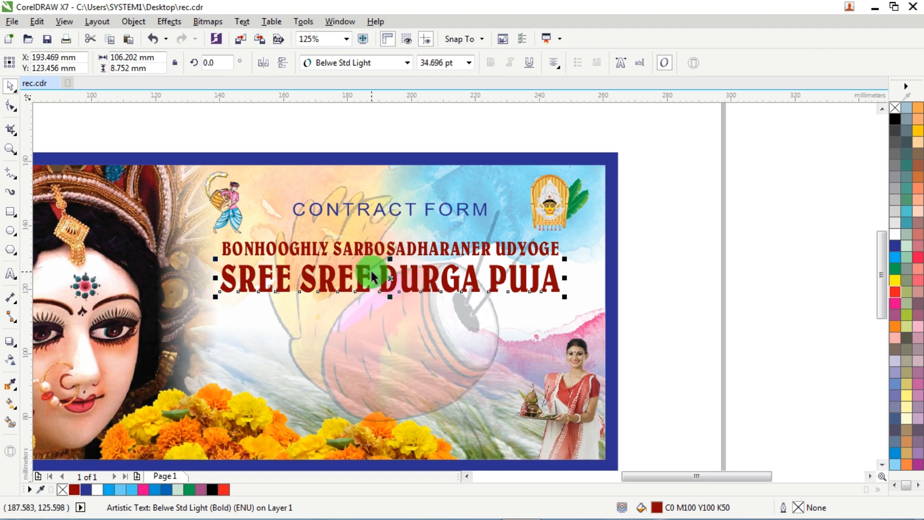
Step: Apply a vertical linear fountain fill to SREE SREE DURGA PUJA, running from dark red at the top to blue at the bottom
scroll(366, 273, up, 2)
click(12, 406)
click(412, 283)
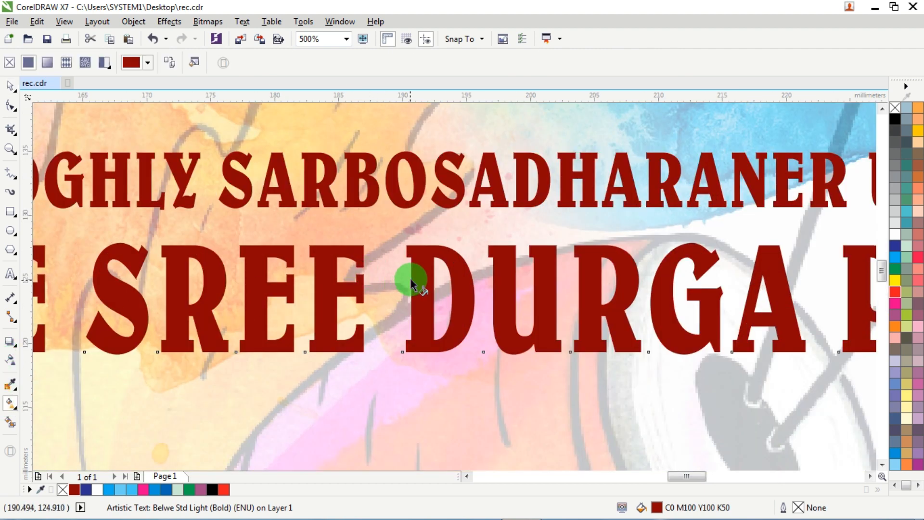
drag(436, 248, 437, 336)
click(895, 249)
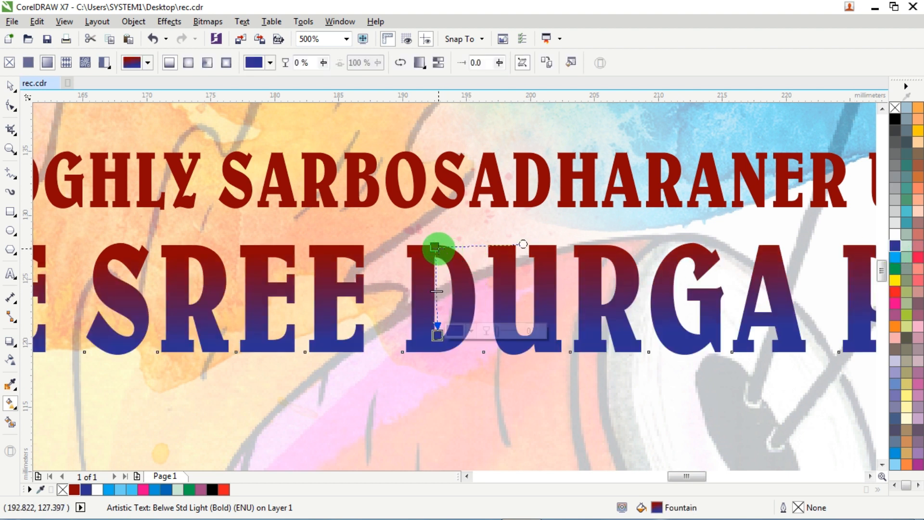
Step: Shorten the title's fountain fill by moving both colour nodes inward, and finish editing the fill
drag(436, 247, 434, 258)
drag(437, 337, 437, 322)
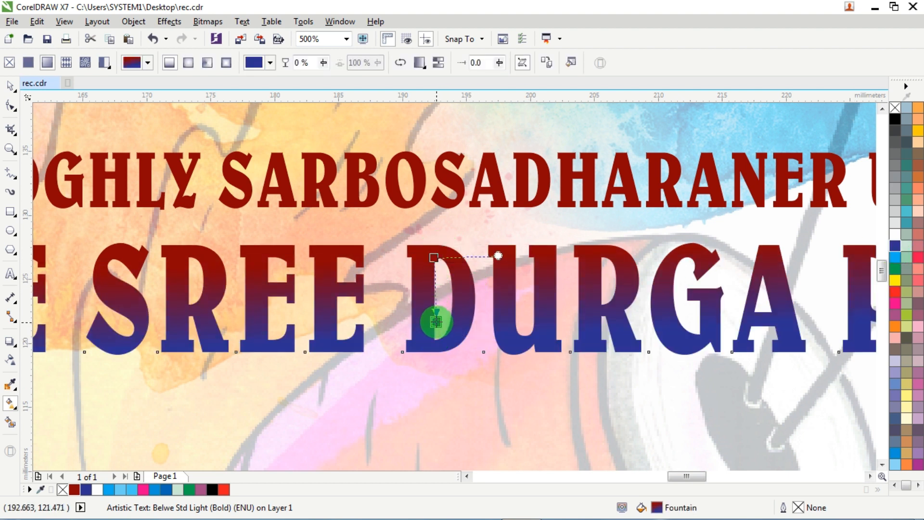
click(5, 88)
click(11, 88)
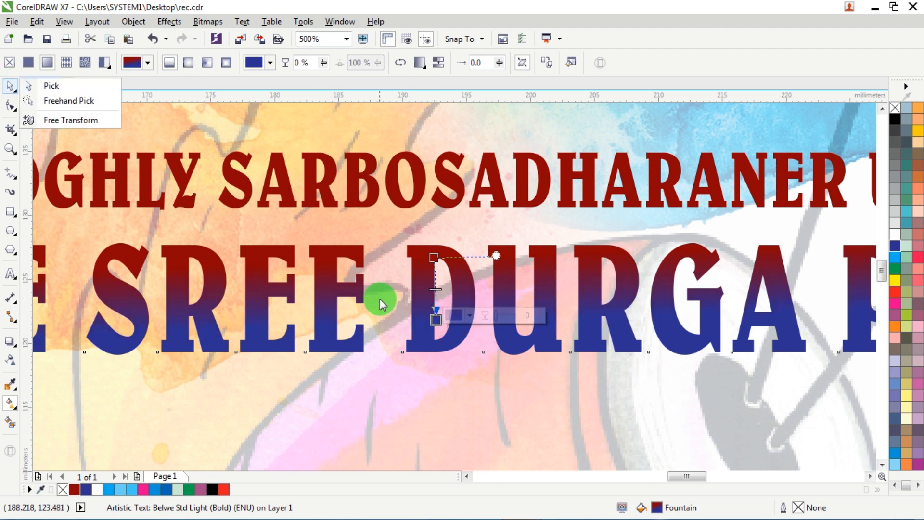
click(380, 299)
click(10, 91)
scroll(445, 274, down, 2)
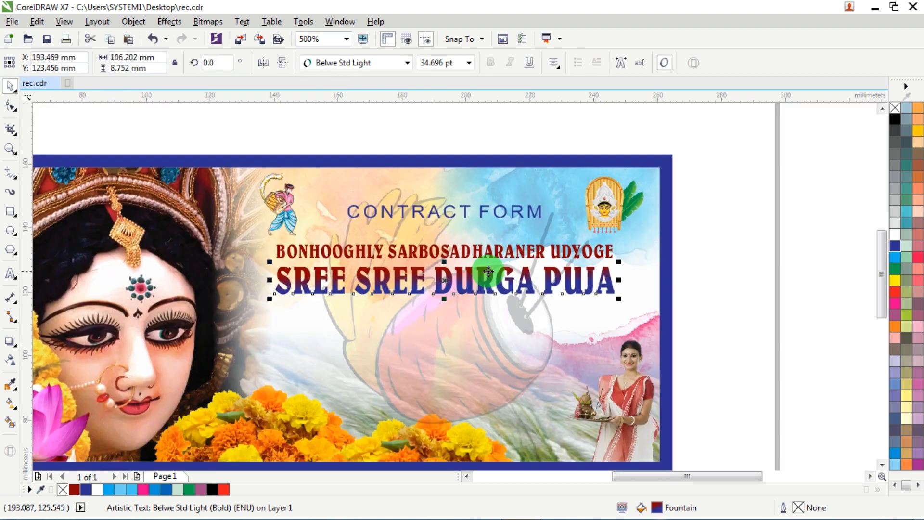
Step: Copy the fill of SREE SREE DURGA PUJA onto the BONHOOGHLY SARBOSADHARANER UDYOGE line, and deselect it
scroll(485, 273, up, 1)
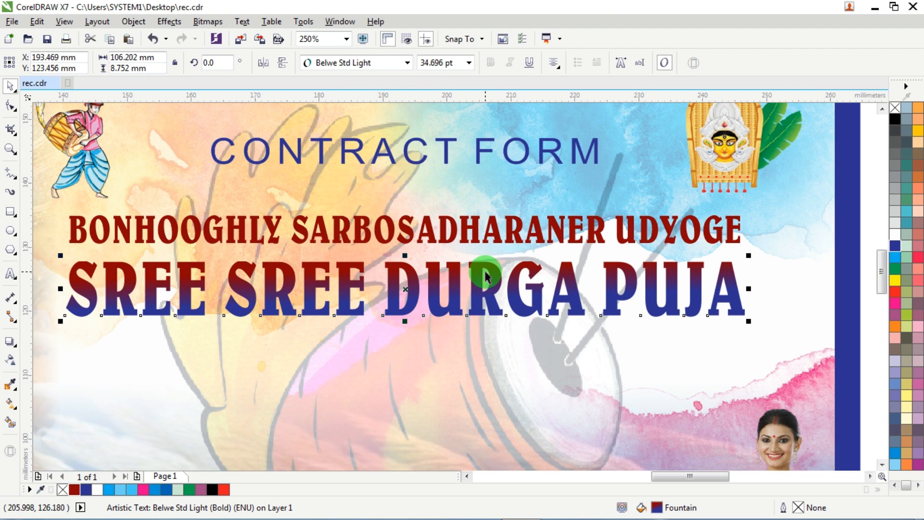
click(151, 225)
click(37, 21)
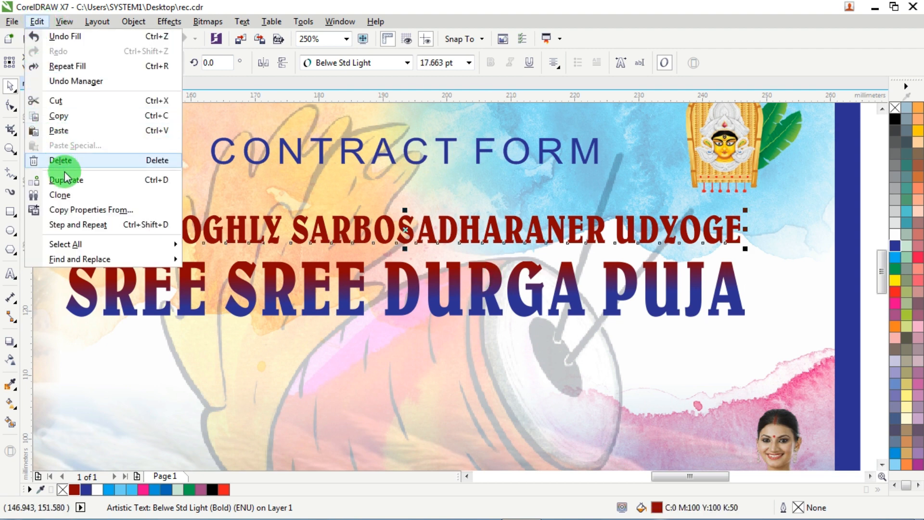
click(73, 210)
click(335, 250)
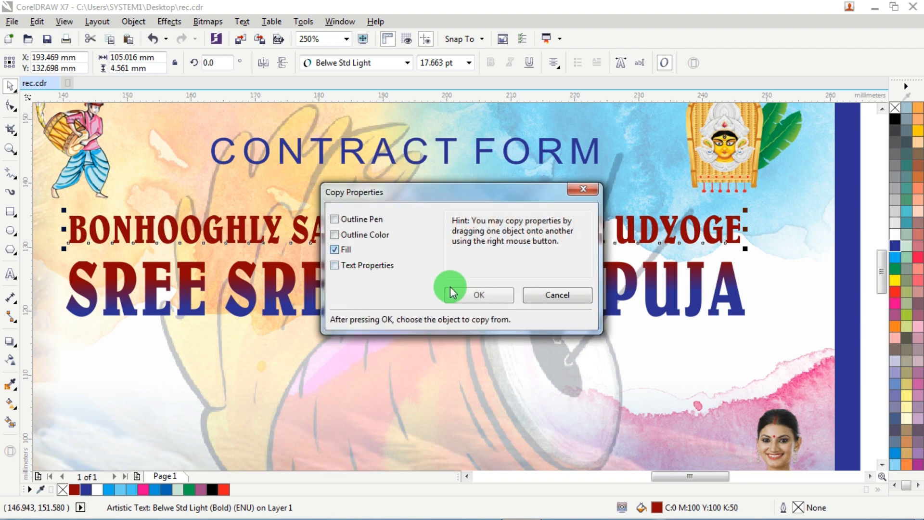
click(451, 293)
click(236, 288)
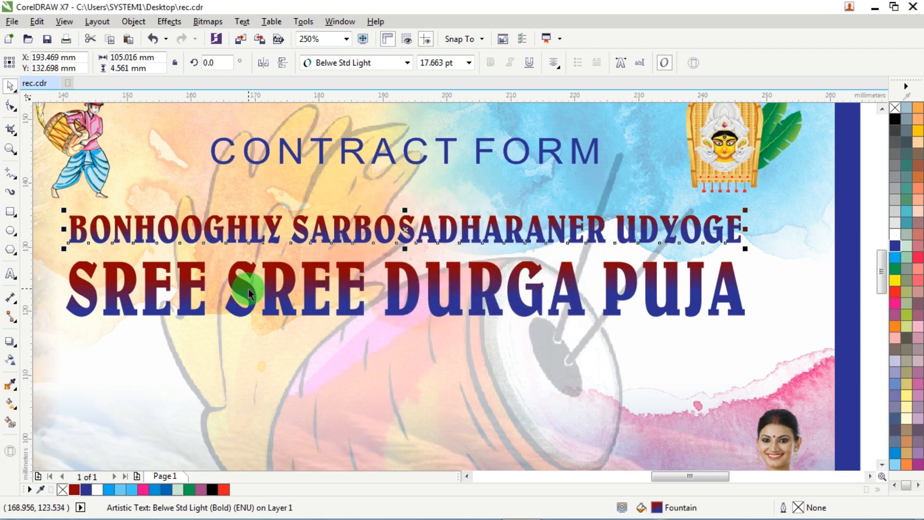
scroll(441, 290, down, 1)
click(767, 261)
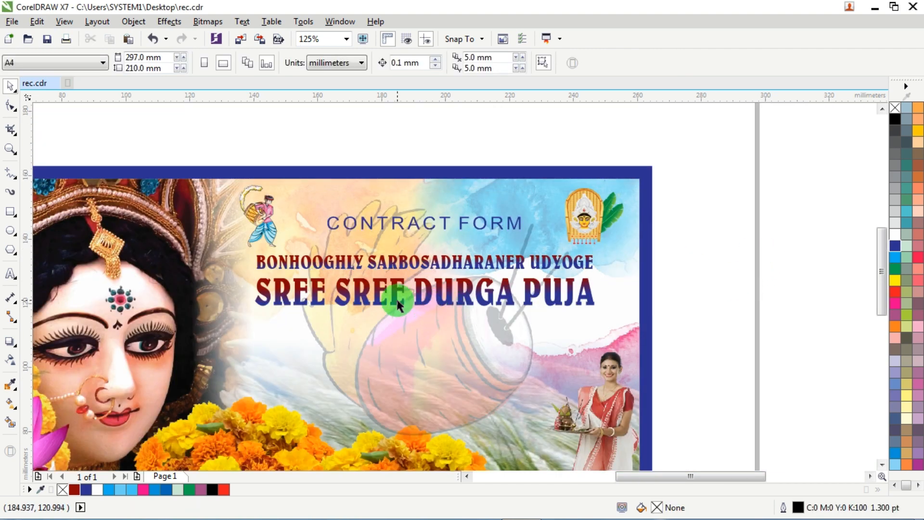
Step: Copy the SREE SREE DURGA PUJA title, and give the original a cyan fill with a 5 pt cyan outline as a backing layer
scroll(397, 292, up, 1)
click(394, 268)
right_click(393, 268)
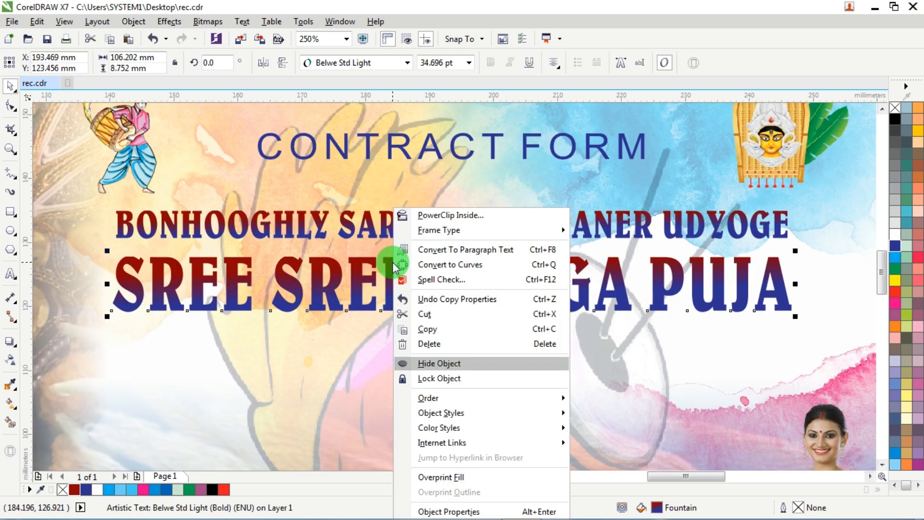
click(428, 330)
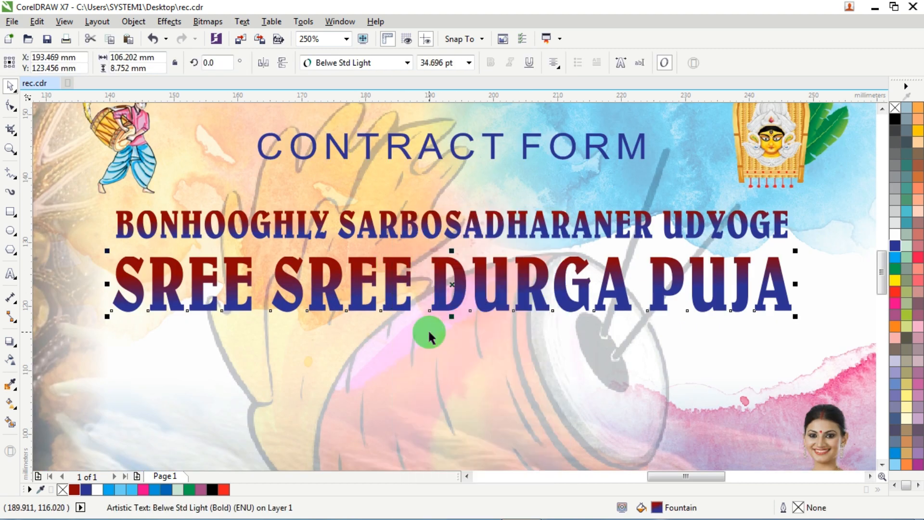
click(897, 236)
right_click(897, 236)
key(F12)
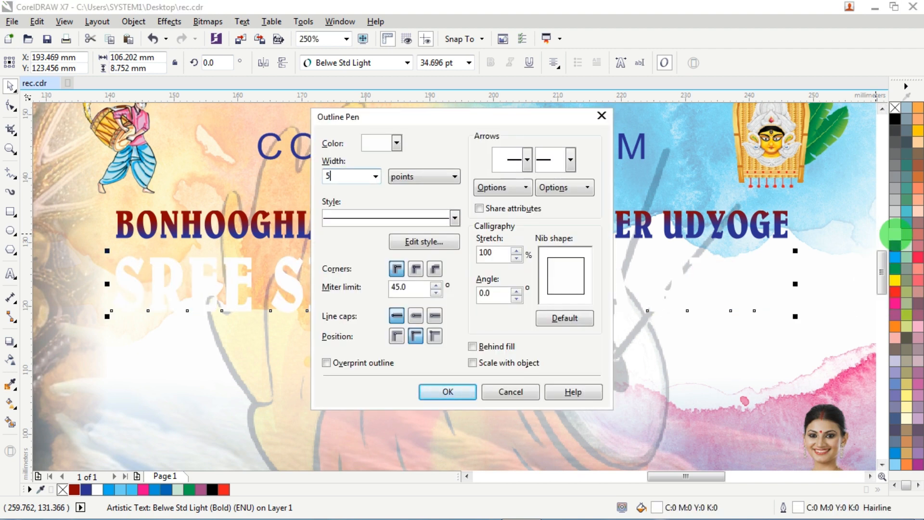
text(5)
key(Return)
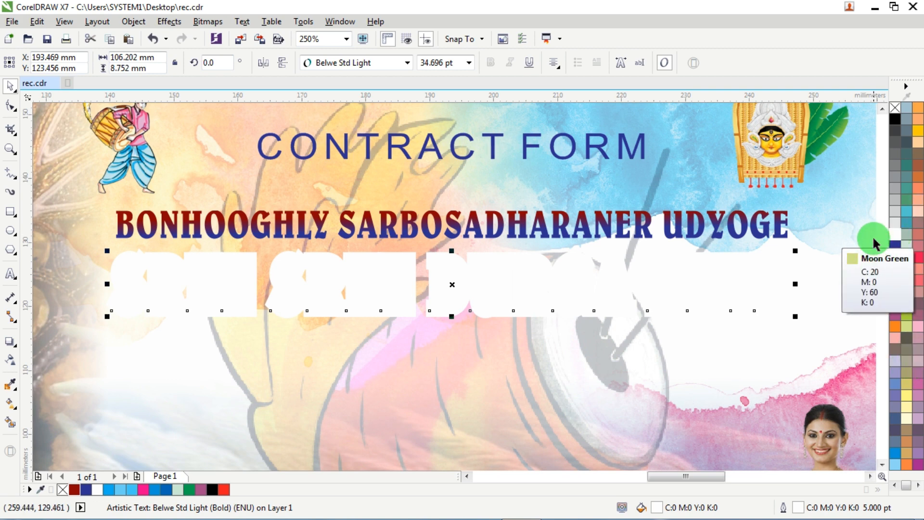
right_click(895, 258)
click(896, 258)
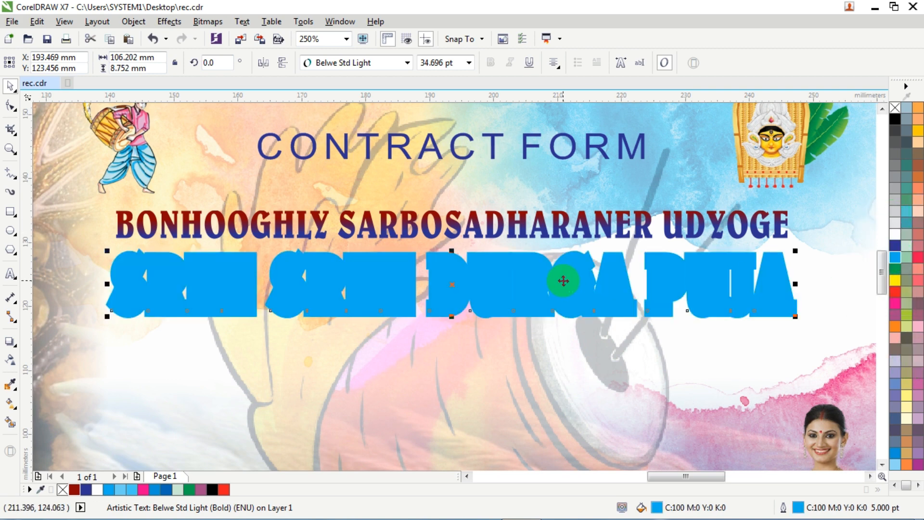
Step: Paste the copied title over the cyan backing, and give it a white fill with a 3 pt white outline
scroll(628, 288, down, 2)
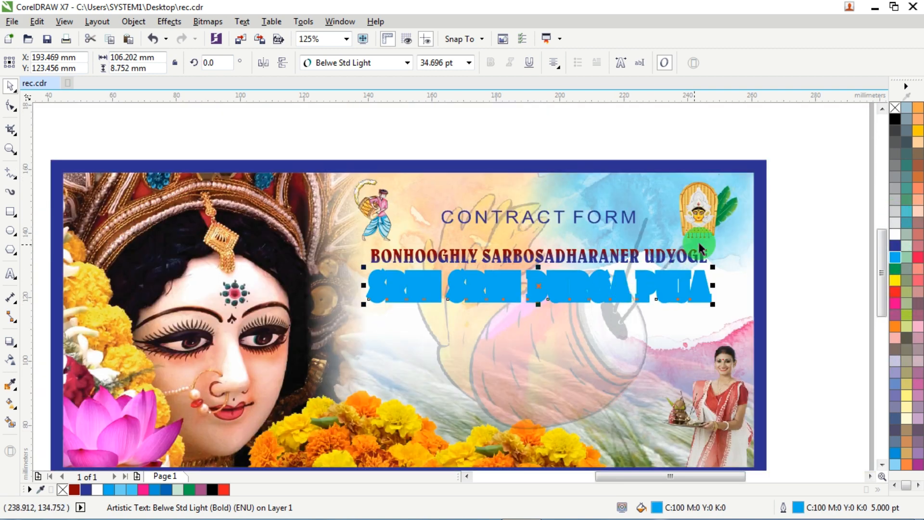
right_click(793, 206)
click(823, 288)
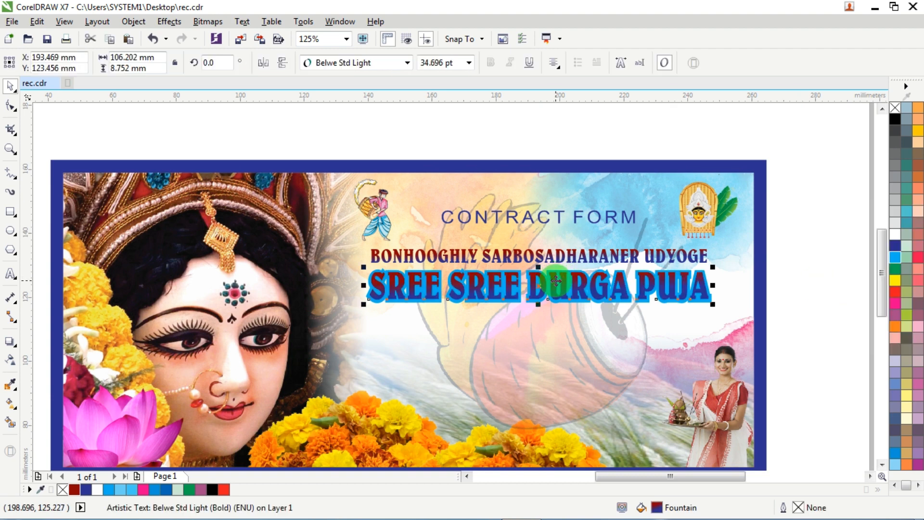
scroll(556, 282, up, 2)
click(894, 235)
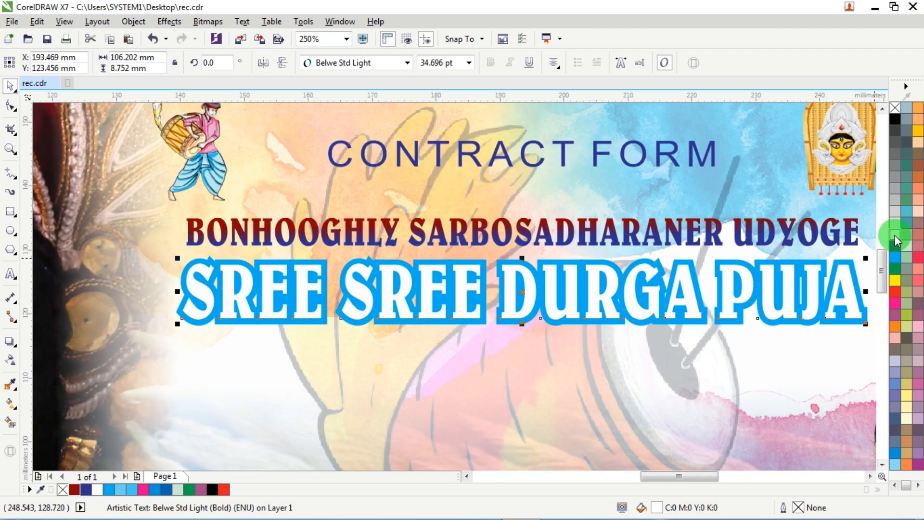
right_click(894, 235)
key(F12)
key(Tab)
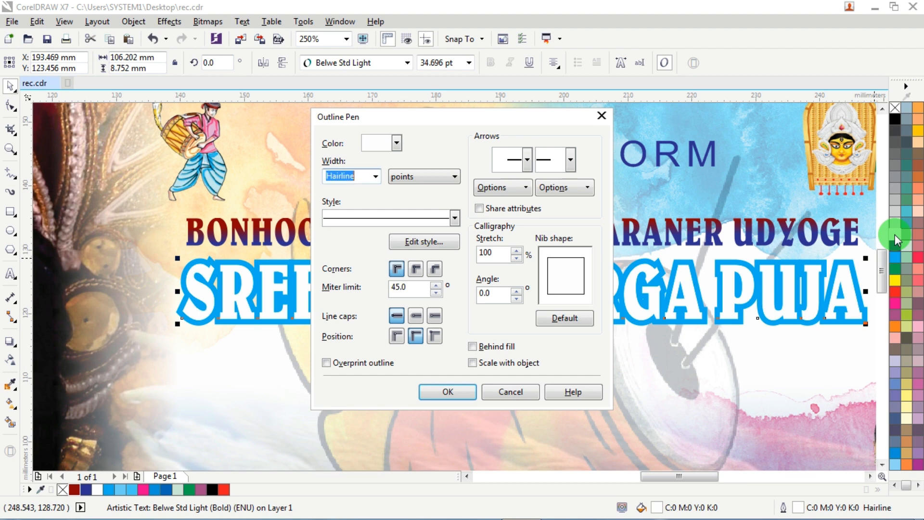
text(3)
key(Return)
Step: Set the white title layer's outline width to 2 pt
key(F12)
key(Tab)
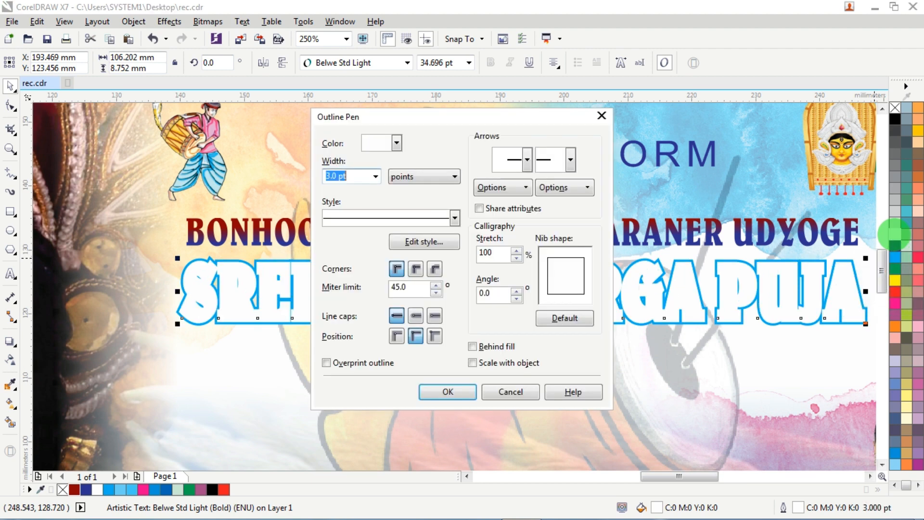
text(2)
key(Return)
scroll(323, 294, down, 1)
scroll(323, 294, down, 2)
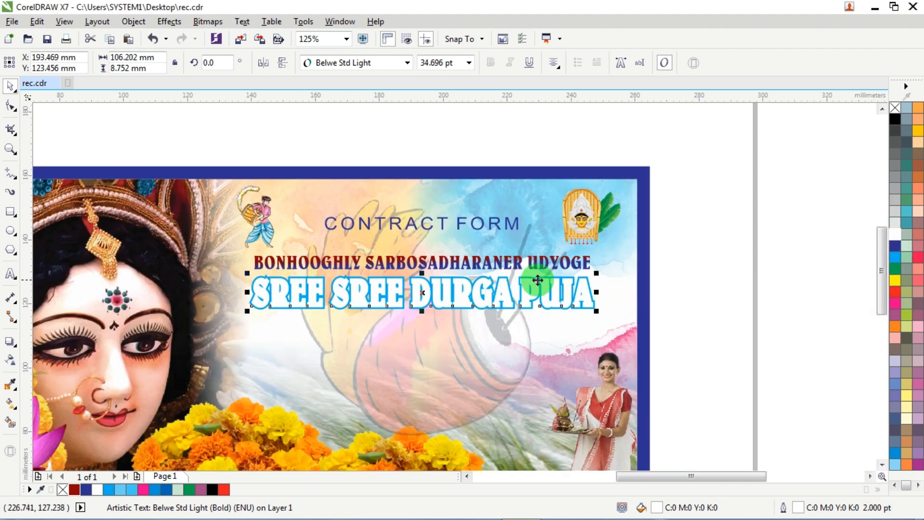
Step: Paste the gradient-filled title again on top of the white and cyan layers, and deselect it
scroll(557, 289, up, 2)
right_click(799, 203)
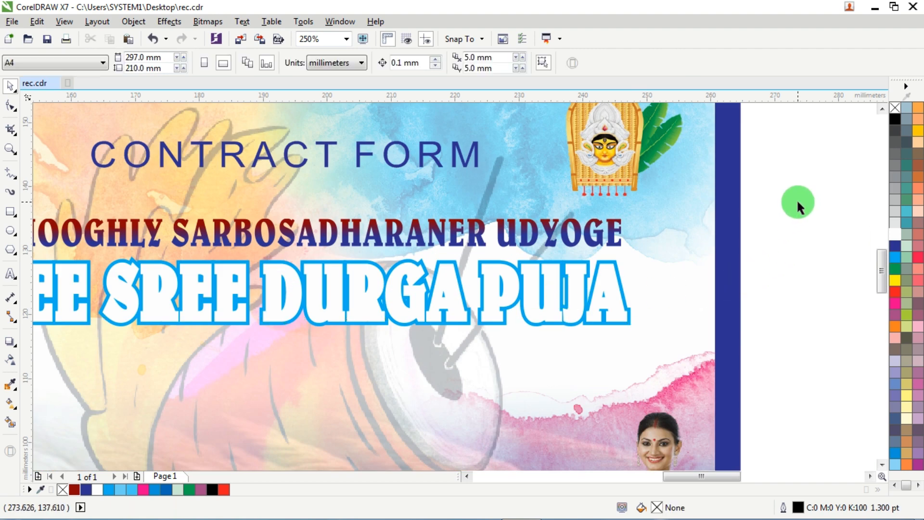
click(819, 288)
click(793, 272)
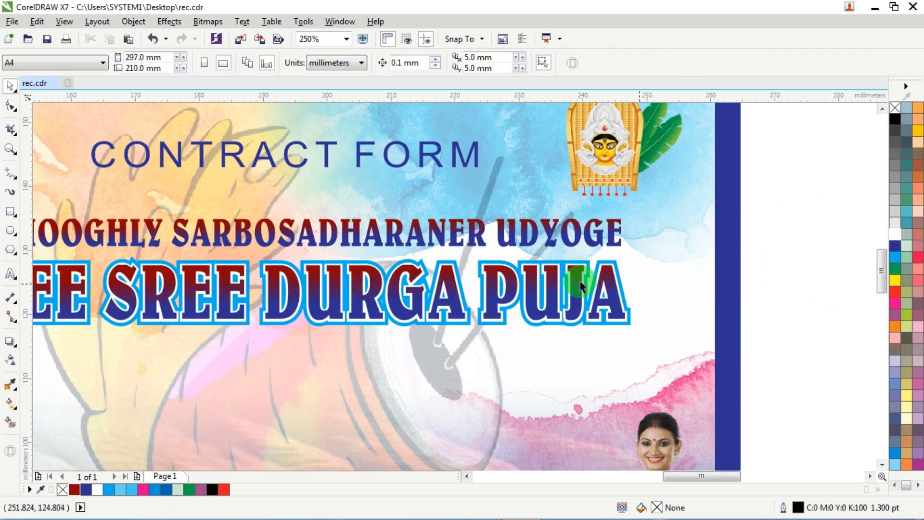
Step: Select the white title layer and widen its outline to 3 pt
scroll(366, 260, up, 4)
click(352, 252)
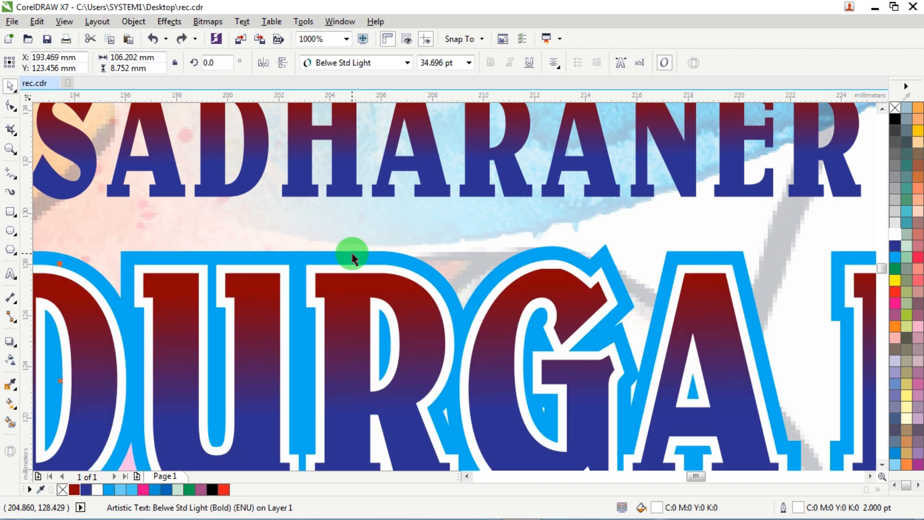
key(F12)
key(Tab)
text(3)
key(Return)
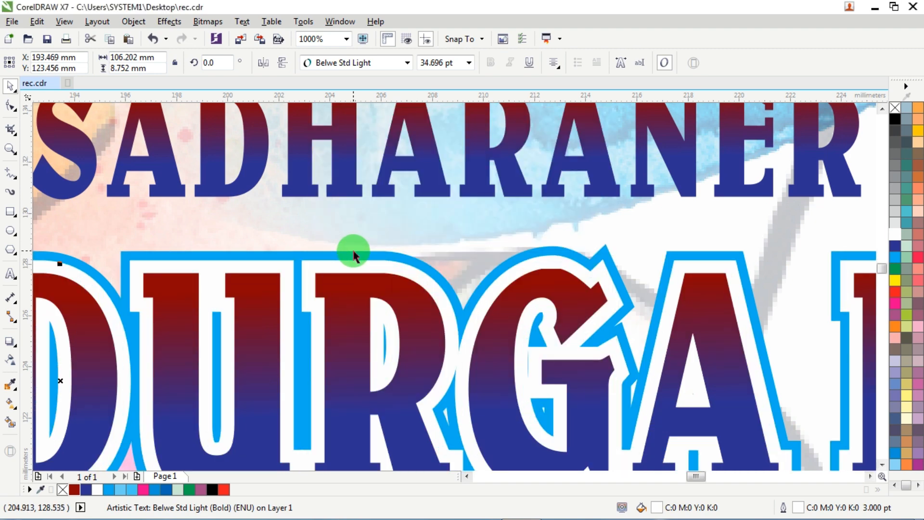
scroll(354, 253, down, 3)
scroll(609, 251, up, 2)
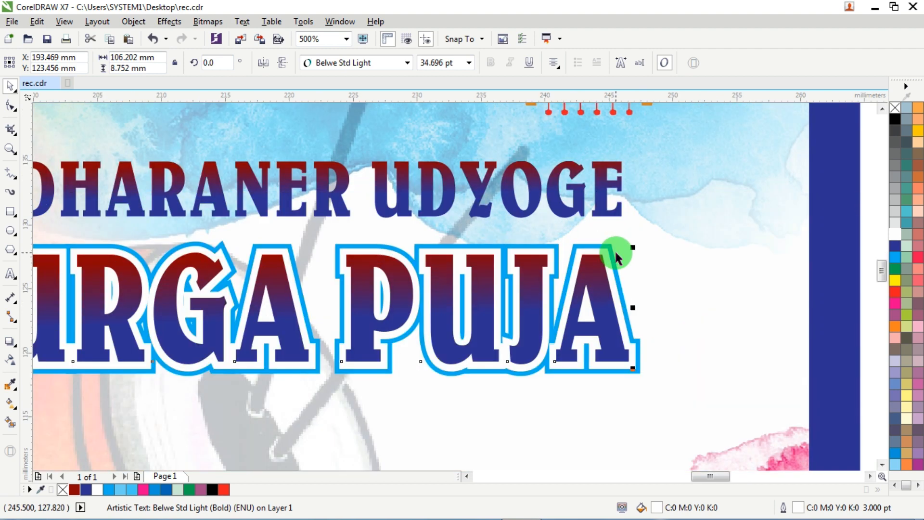
Step: Select the cyan backing layer of the title and set its outline width to 6 pt
drag(610, 246, 612, 237)
key(ctrl+z)
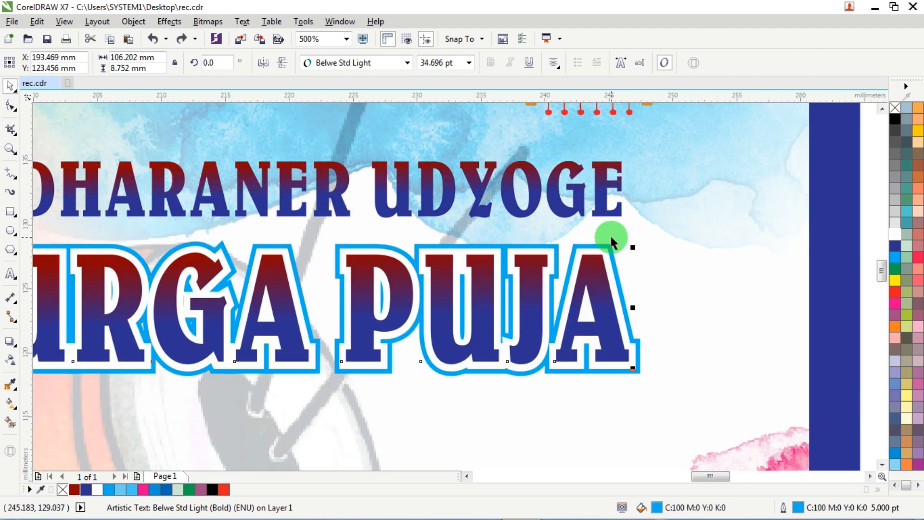
key(F12)
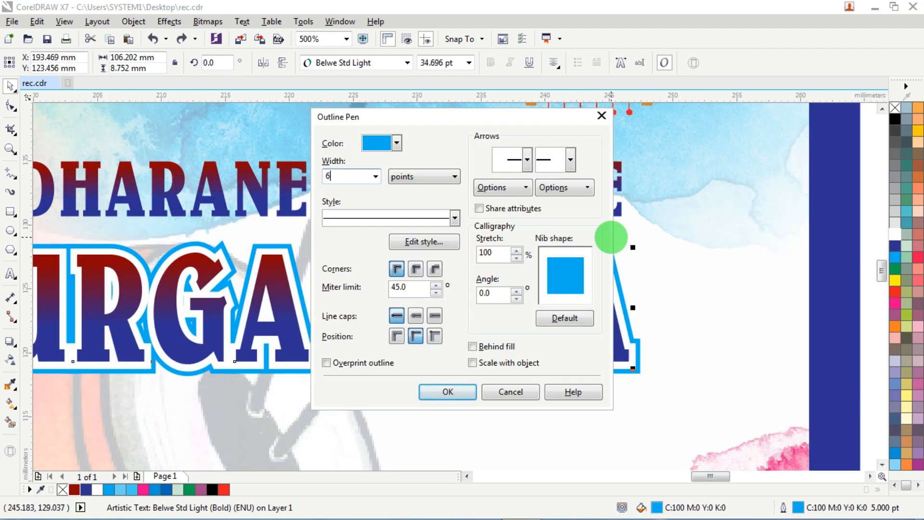
key(Return)
Step: Nudge the cyan backing layer 0.5 mm to the right and 0.7 mm down so it forms an offset shadow behind the title
key(Down)
key(Down)
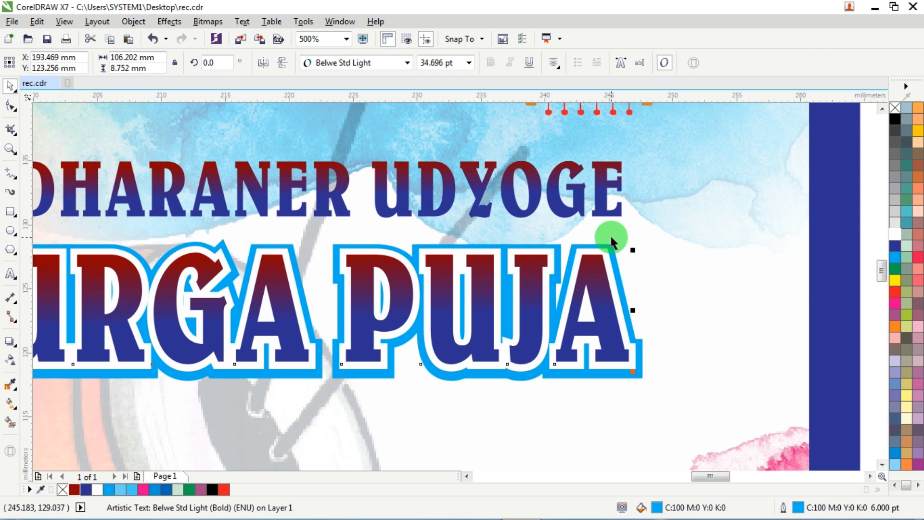
key(Right)
key(Right)
key(Down)
key(Down)
key(Right)
key(Right)
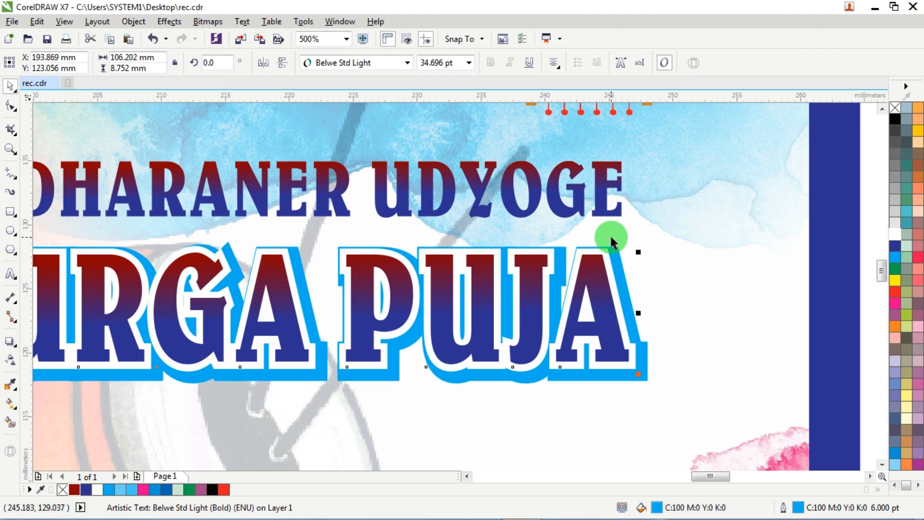
click(535, 311)
scroll(535, 311, down, 2)
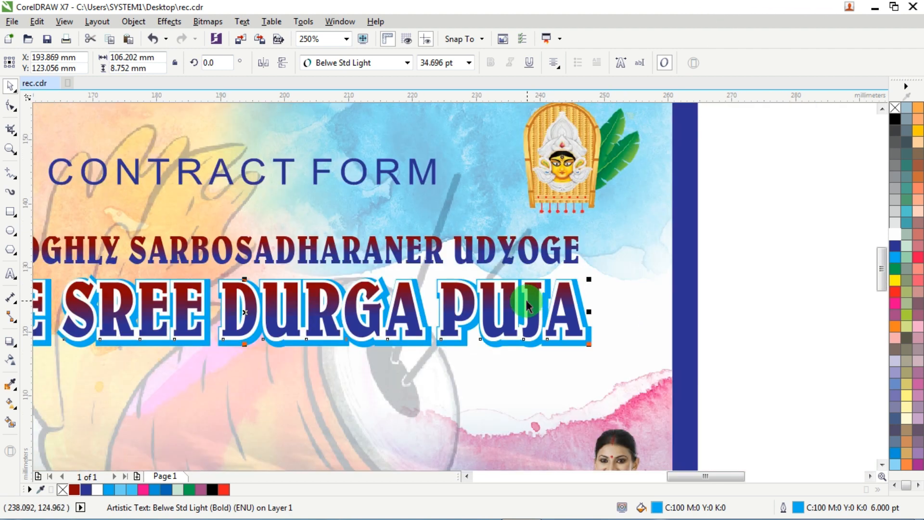
key(Down)
key(Right)
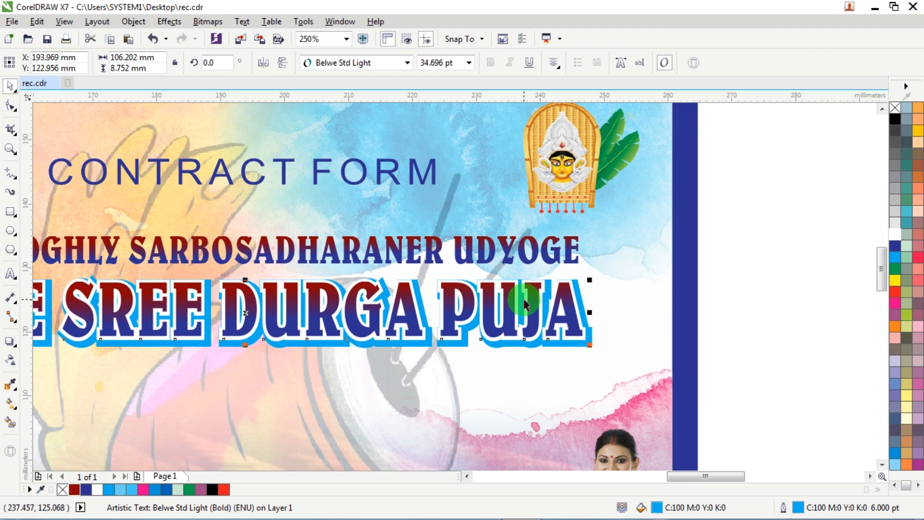
scroll(526, 305, down, 2)
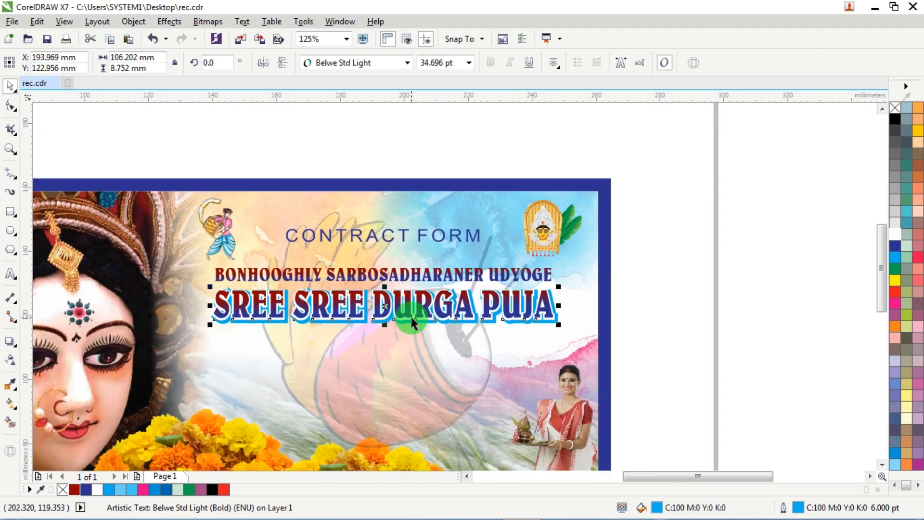
scroll(310, 319, up, 2)
key(Down)
key(Down)
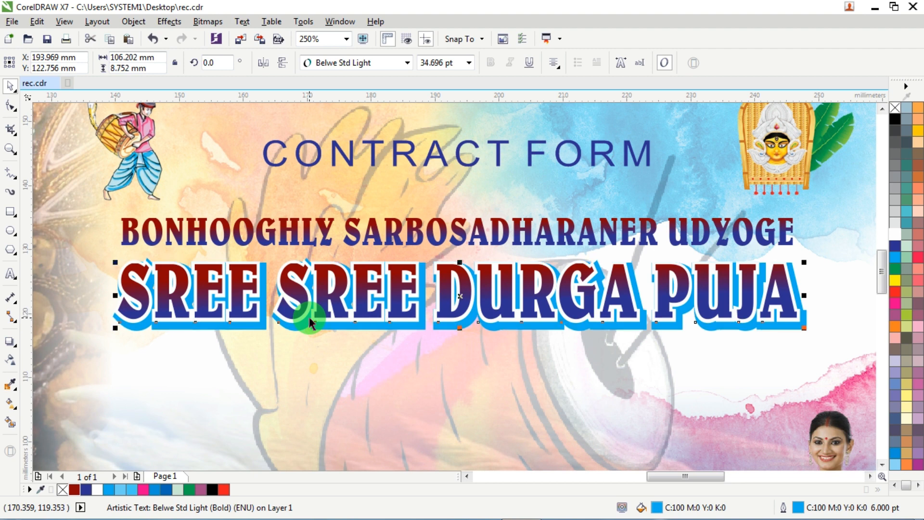
Step: Lighten the backing layer's outline colour to C50 M0 Y0 K0
double_click(799, 508)
click(381, 142)
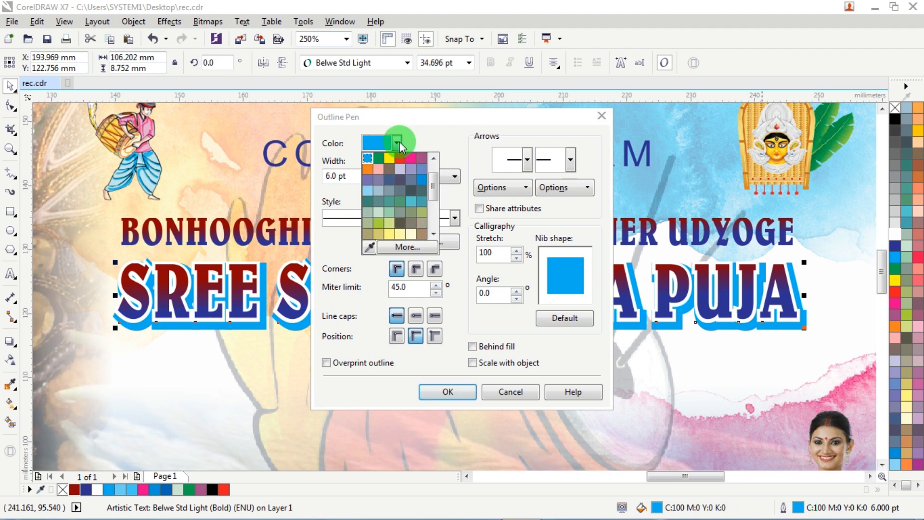
click(408, 249)
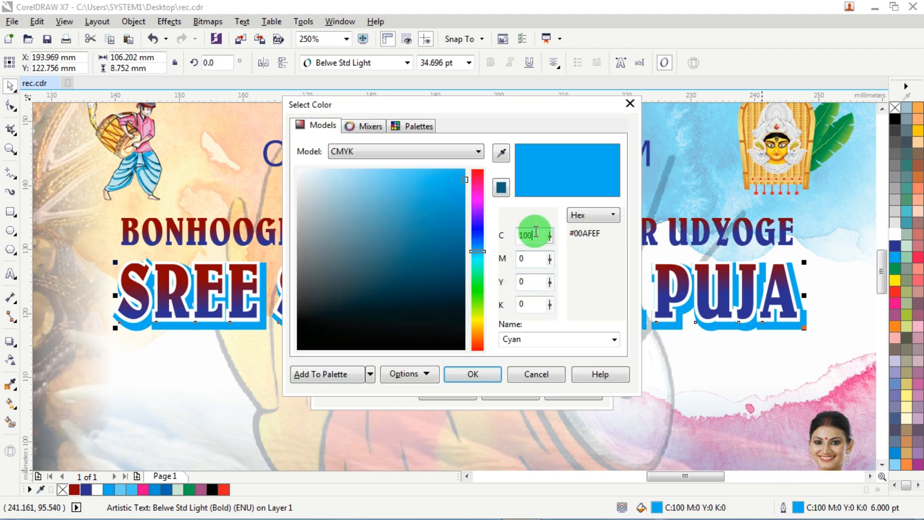
text(50)
key(Tab)
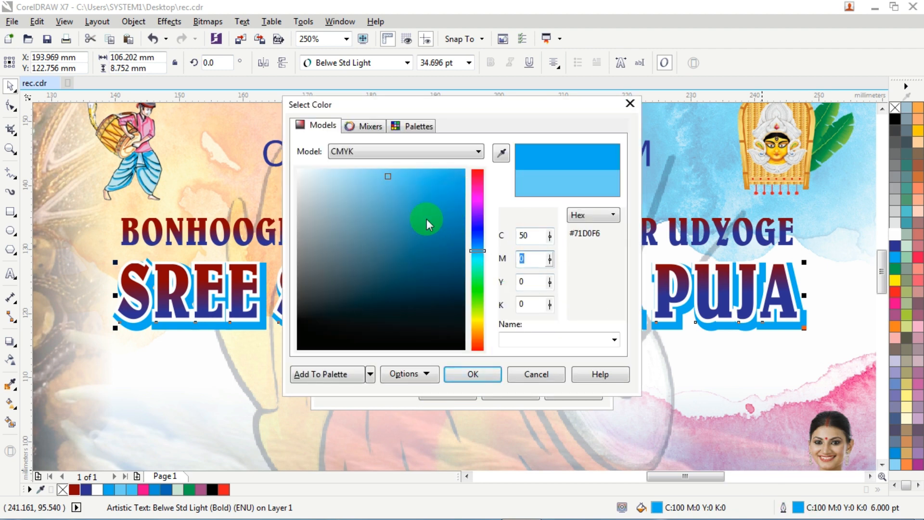
key(Return)
key(Return)
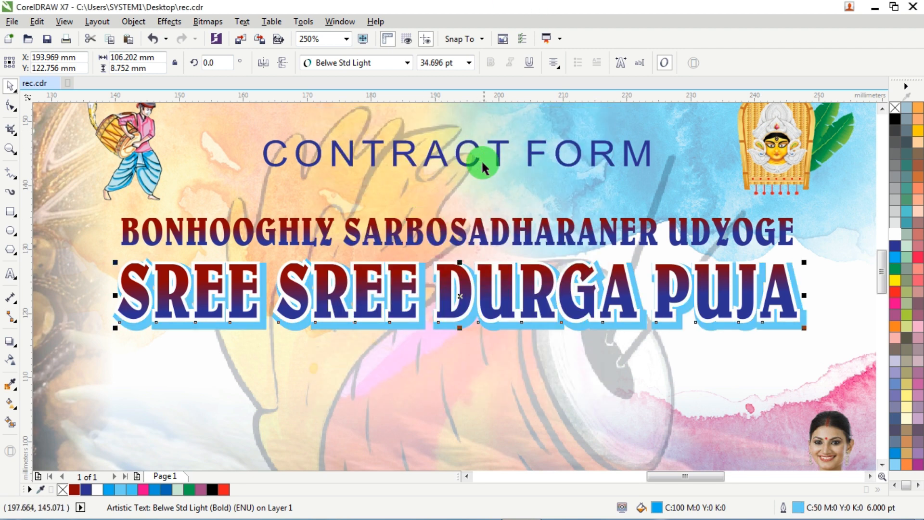
scroll(479, 221, down, 2)
drag(777, 321, 273, 232)
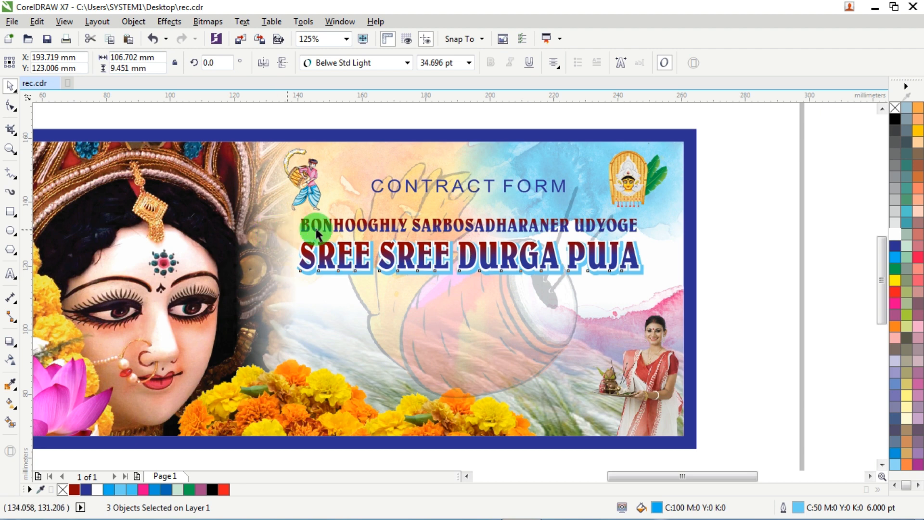
click(725, 242)
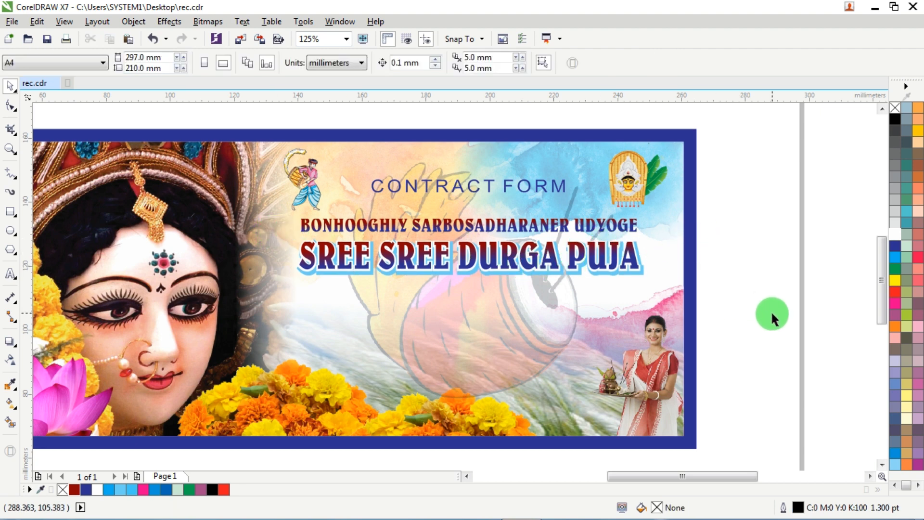
drag(771, 313, 231, 227)
click(714, 256)
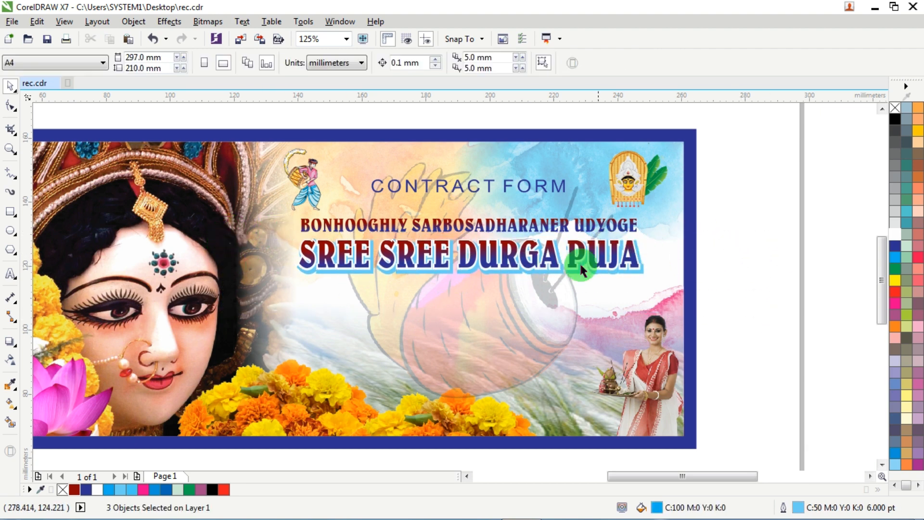
click(521, 256)
scroll(521, 257, up, 4)
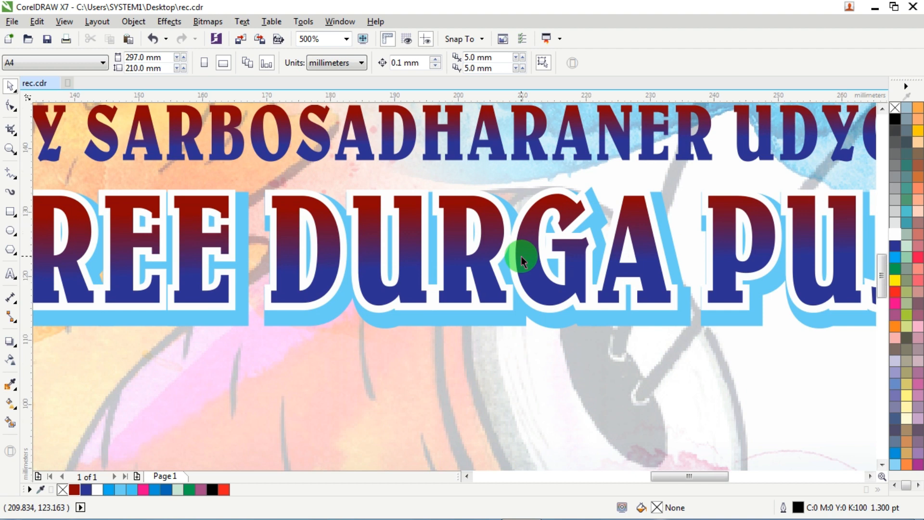
Step: Colour the two organiser text lines blue C100 M100 Y0 K0 and move them onto the form beneath the SREE SREE DURGA PUJA title
scroll(521, 256, down, 6)
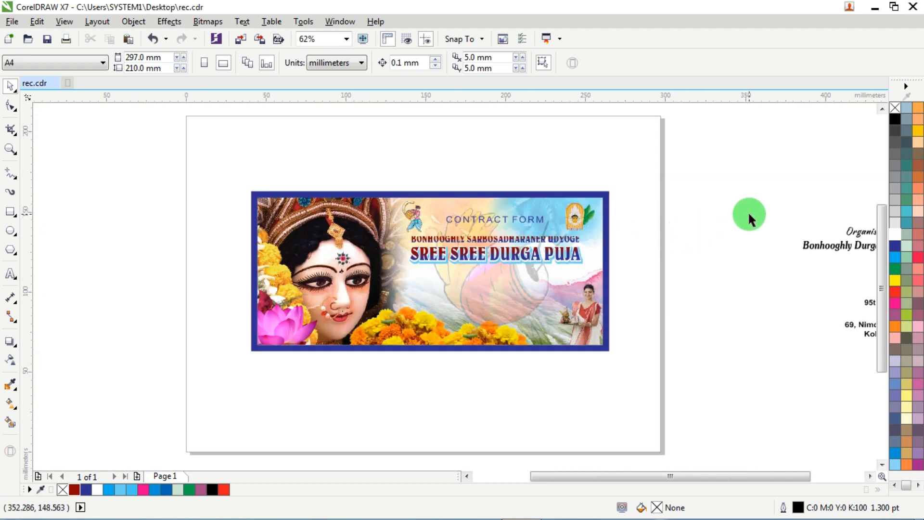
scroll(750, 214, down, 1)
scroll(856, 230, up, 1)
drag(835, 199, 633, 254)
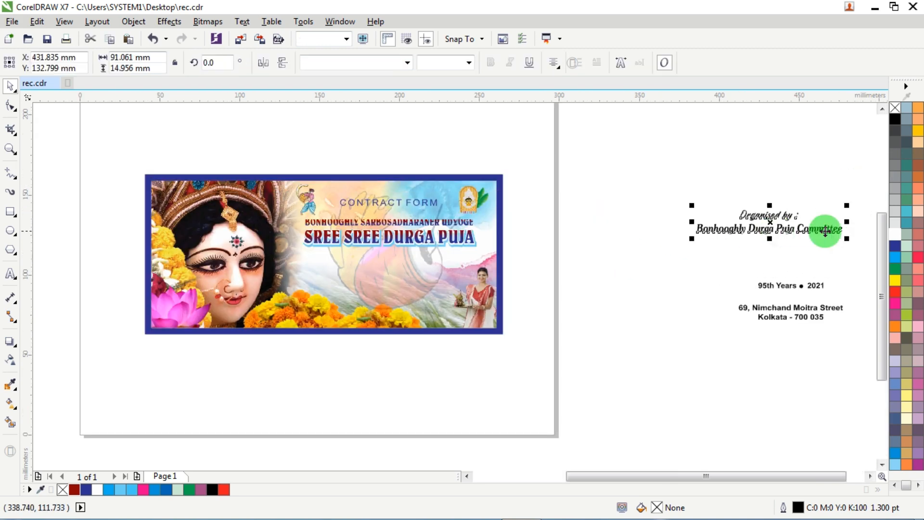
click(895, 245)
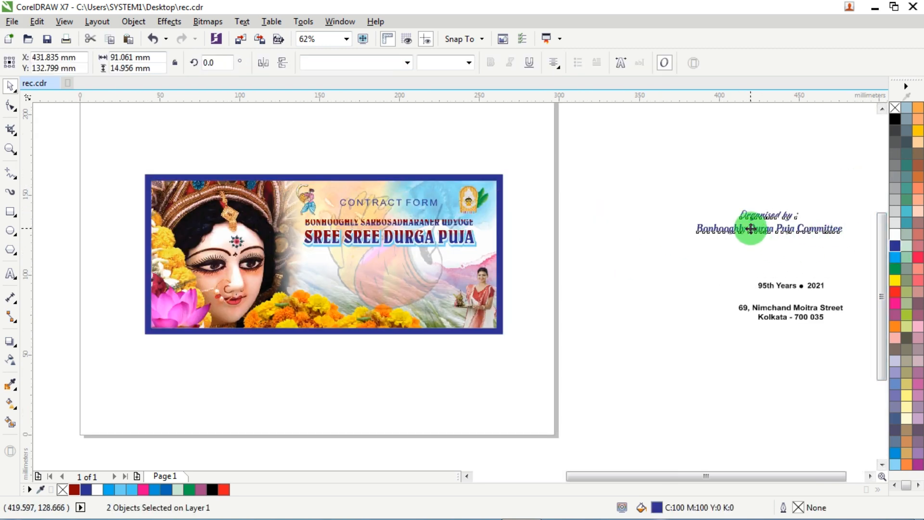
drag(751, 228, 374, 269)
scroll(295, 227, up, 3)
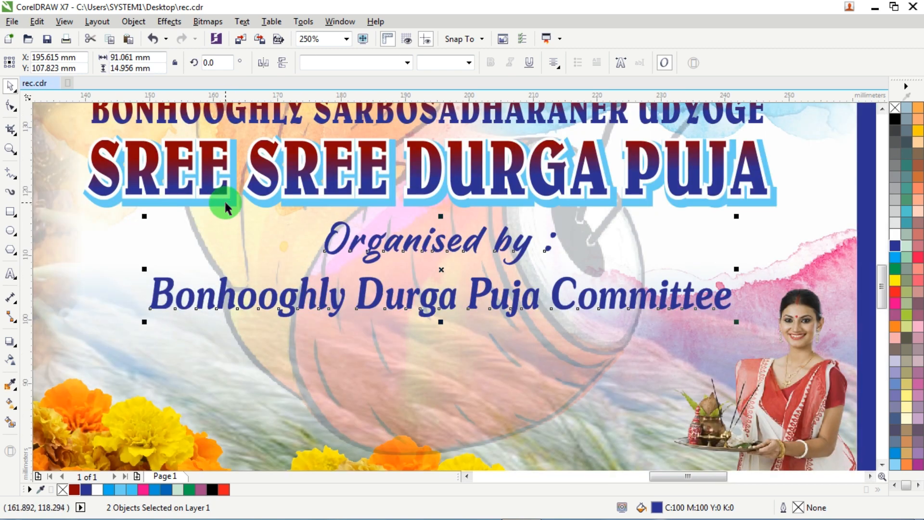
Step: Centre the two organiser text lines horizontally on the SREE SREE DURGA PUJA title
shift+click(224, 193)
scroll(557, 248, down, 3)
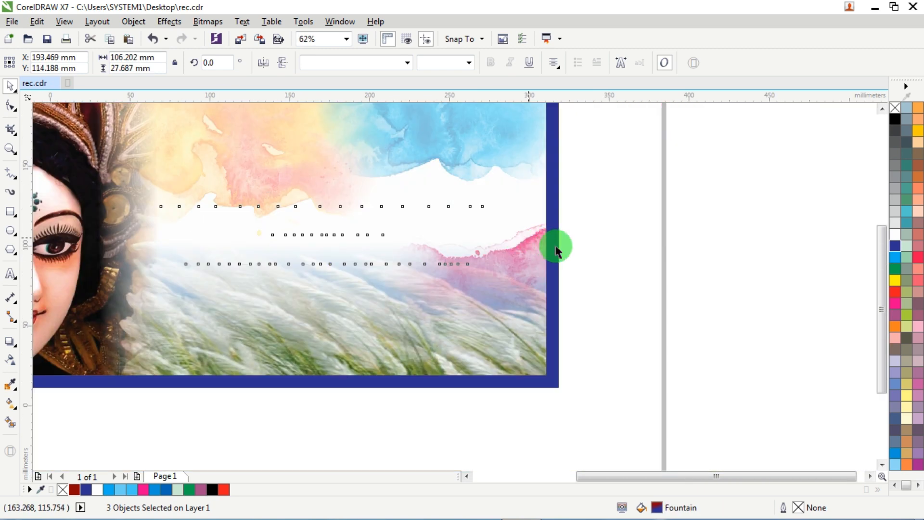
click(605, 243)
Step: Nudge the Bonhooghly Durga Puja Committee line up about 1.1 mm, closer to the "Organised by :" line
click(352, 225)
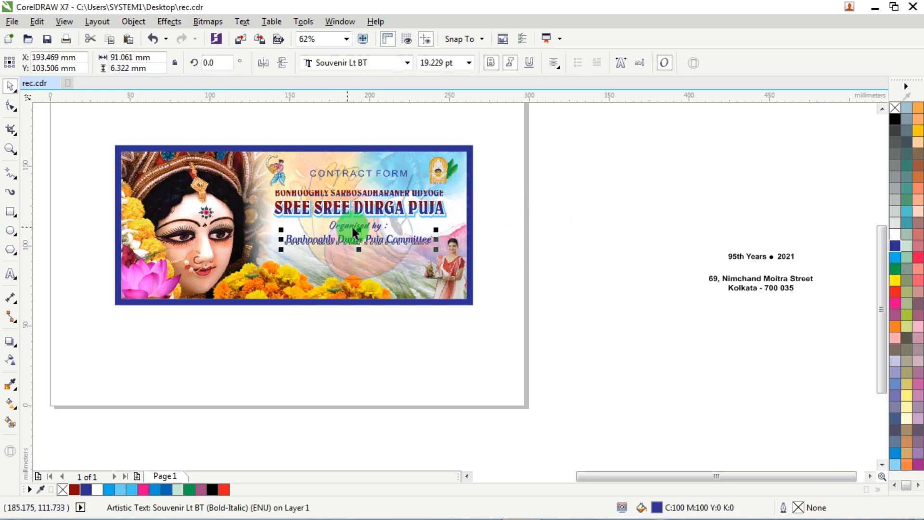
scroll(354, 225, up, 3)
key(Up)
key(Up)
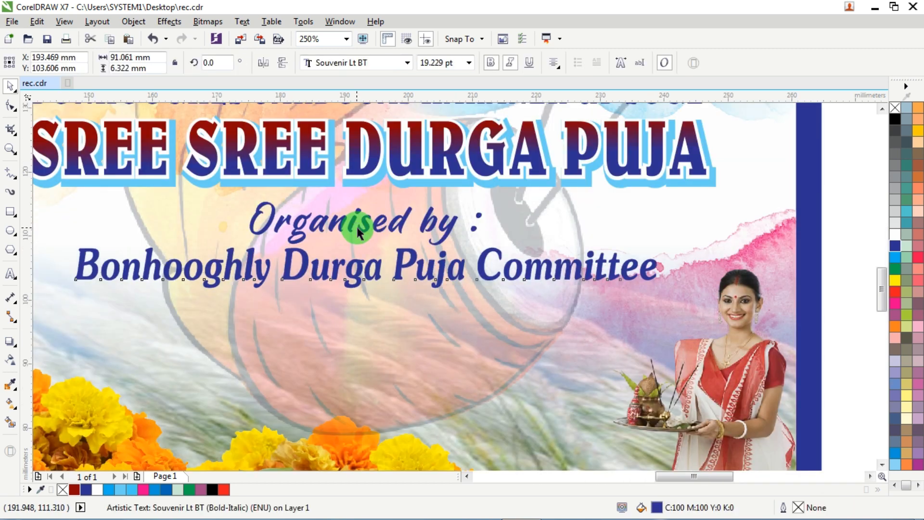
key(Up)
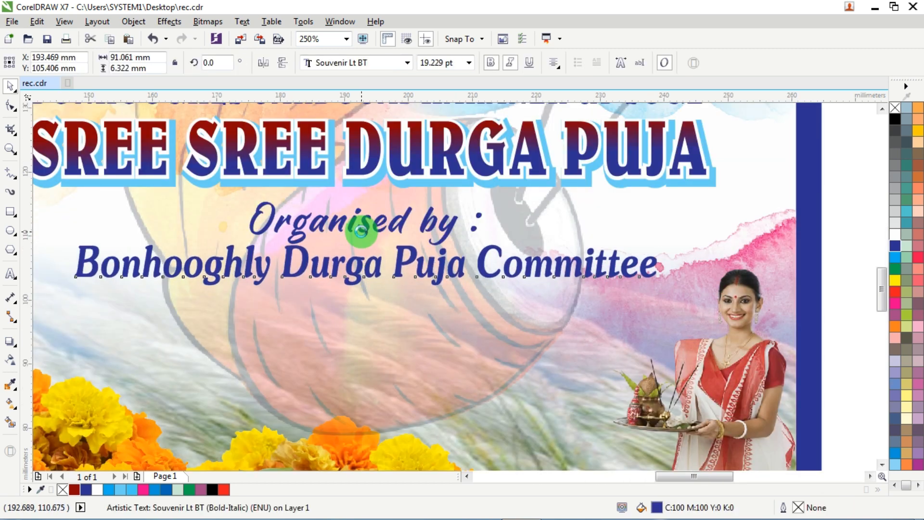
key(Down)
key(Down)
key(Down)
key(Down)
key(Down)
key(Down)
key(Down)
key(Down)
scroll(486, 254, down, 1)
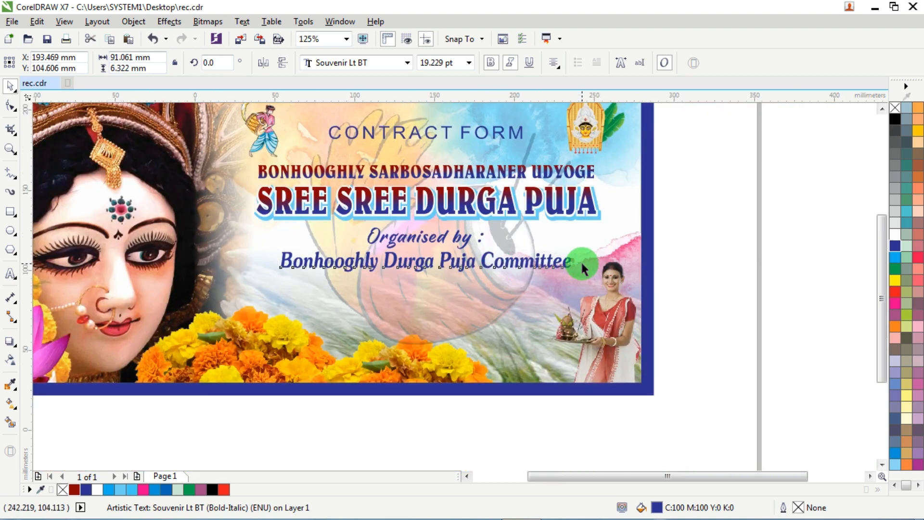
Step: Move the 95th Years 2021 line and the address text beneath the committee name and colour both dark red C0 M100 Y100 K50
scroll(584, 269, down, 2)
drag(700, 250, 809, 323)
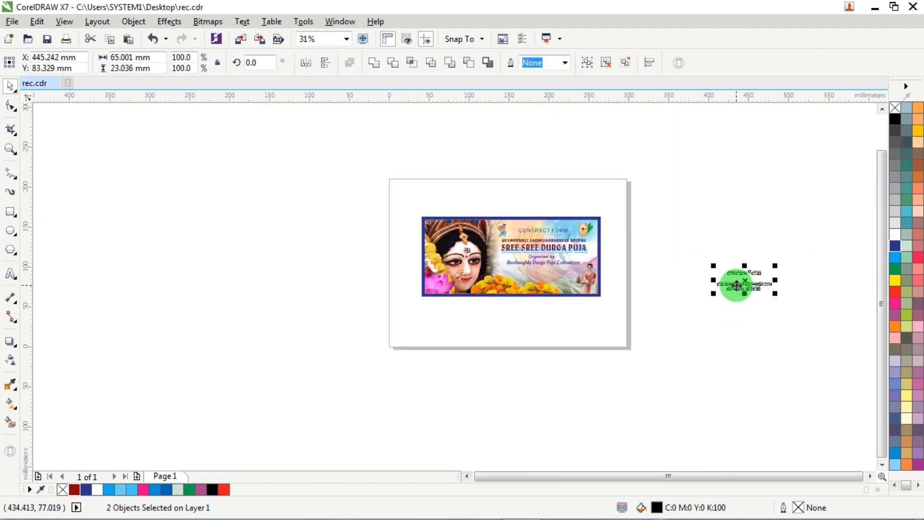
drag(737, 286, 542, 284)
scroll(541, 284, up, 2)
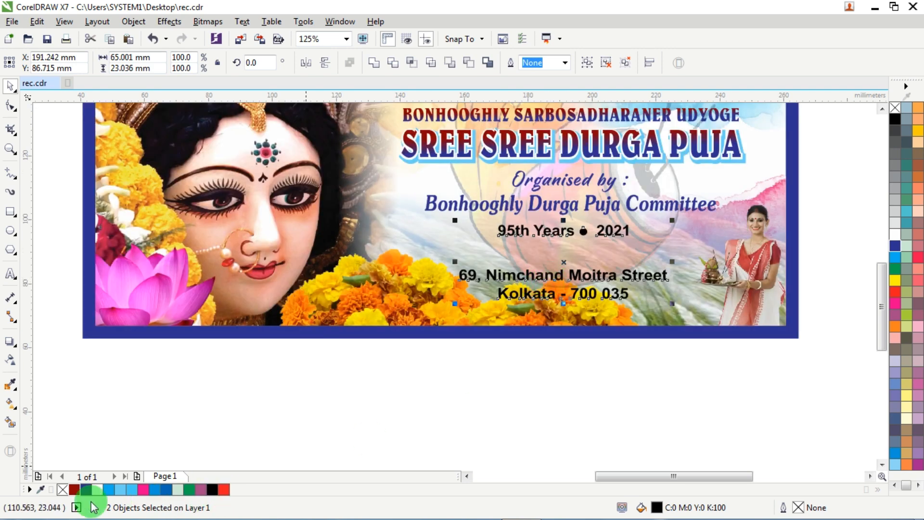
click(75, 490)
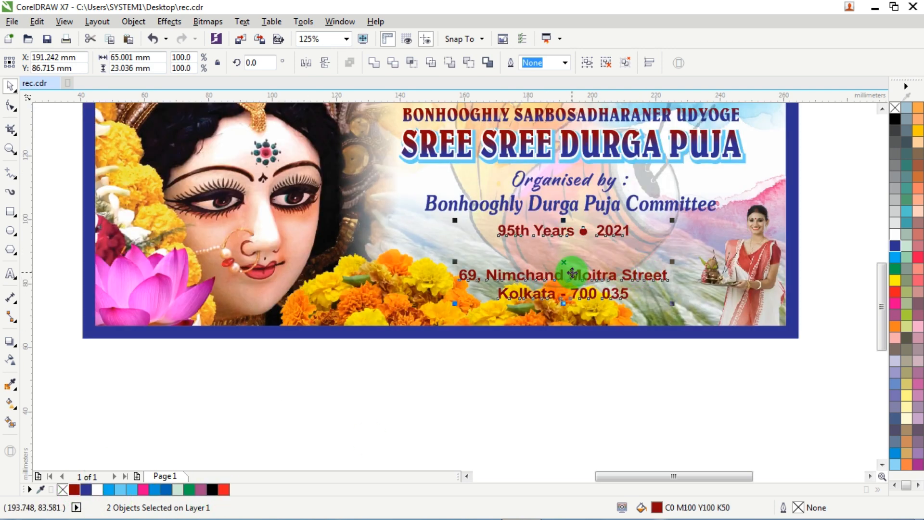
drag(573, 274, 574, 276)
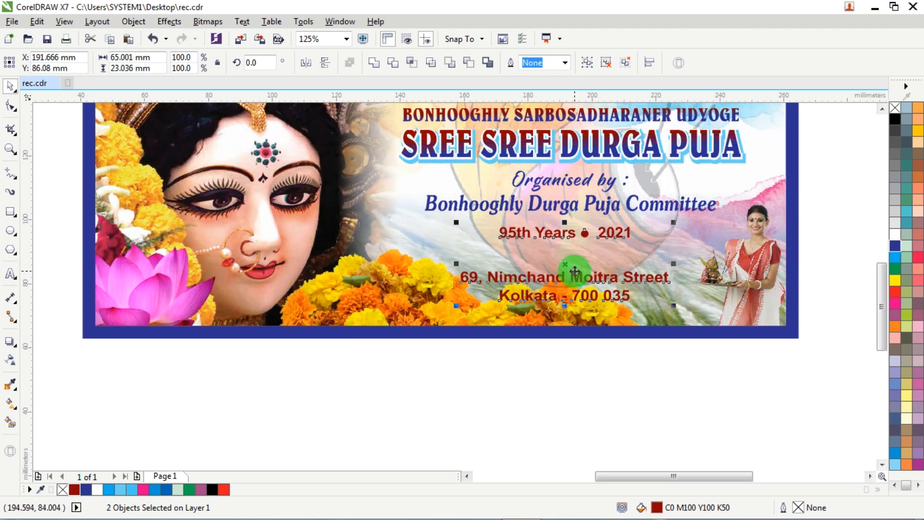
click(658, 378)
Step: Move the address text up about 6.6 mm and centre it beneath the 95th Years 2021 line
click(548, 272)
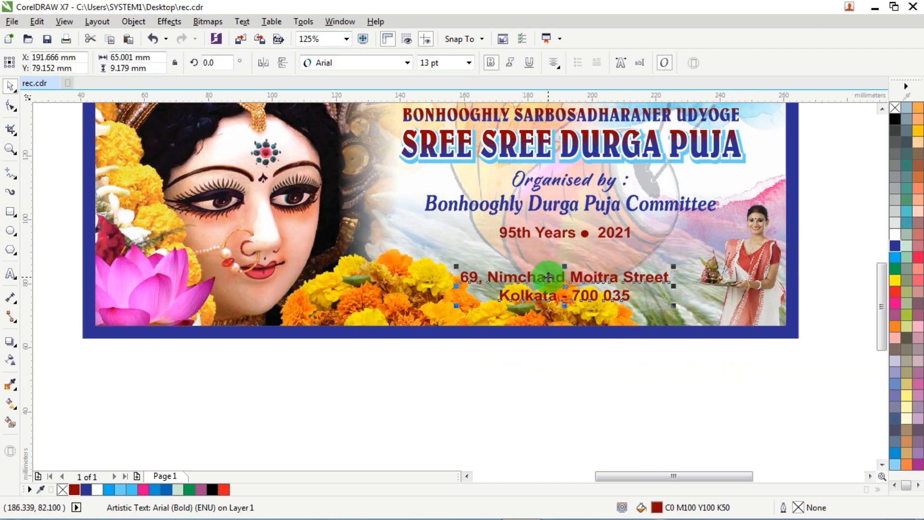
drag(548, 277, 549, 256)
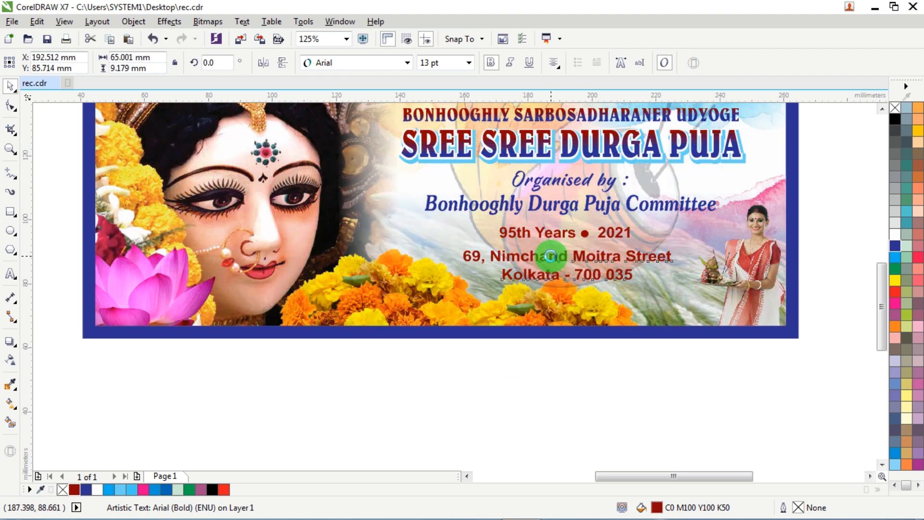
shift+click(529, 235)
click(653, 389)
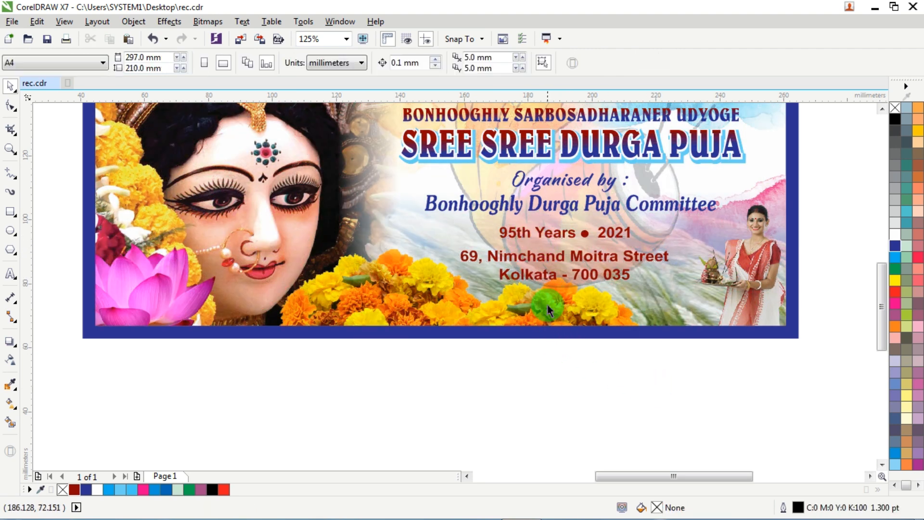
double_click(549, 302)
drag(566, 358, 573, 366)
double_click(752, 409)
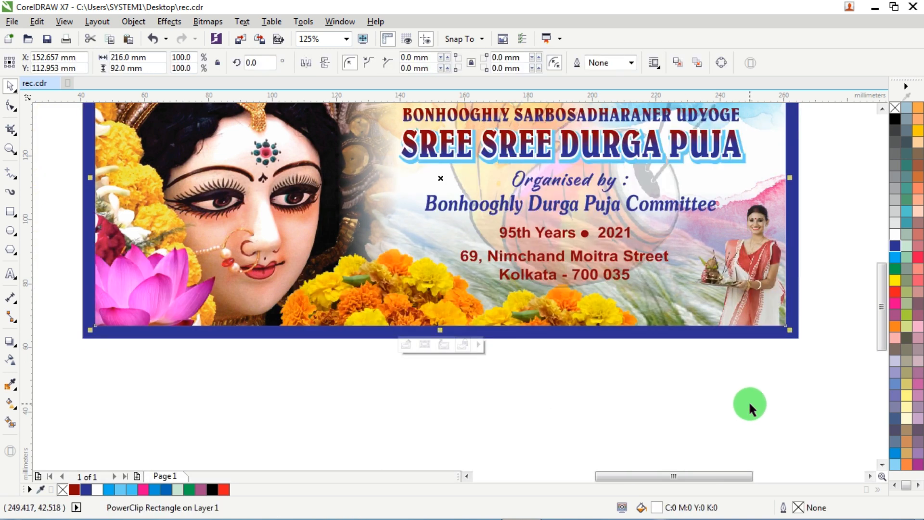
click(594, 400)
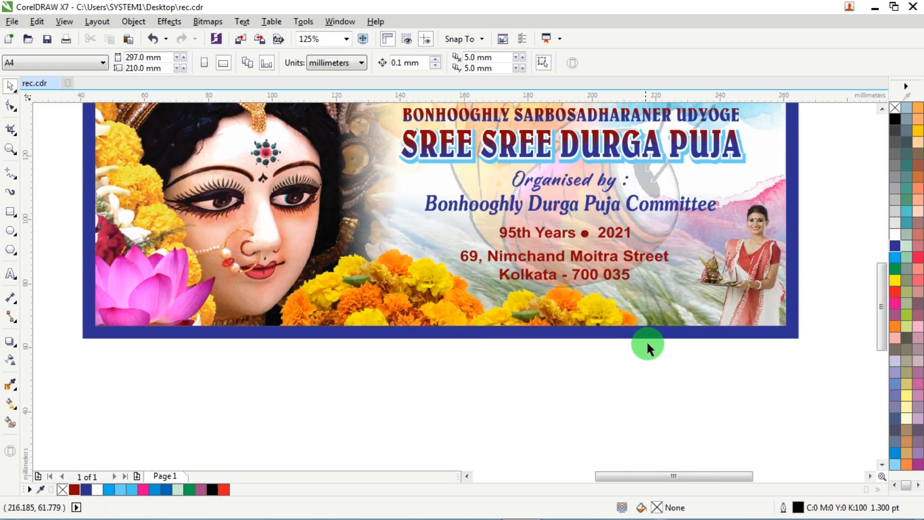
Step: Recolour the two-line address text with the same blue as the border and committee name
click(621, 260)
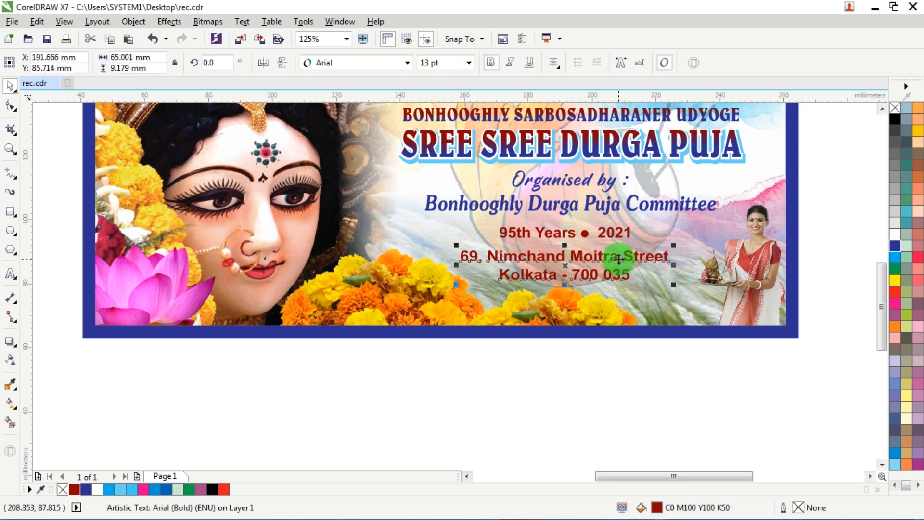
click(895, 244)
click(689, 348)
Step: Centre the 95th Years 2021 line and the address text horizontally on the Bonhooghly Durga Puja Committee line
scroll(668, 353, down, 1)
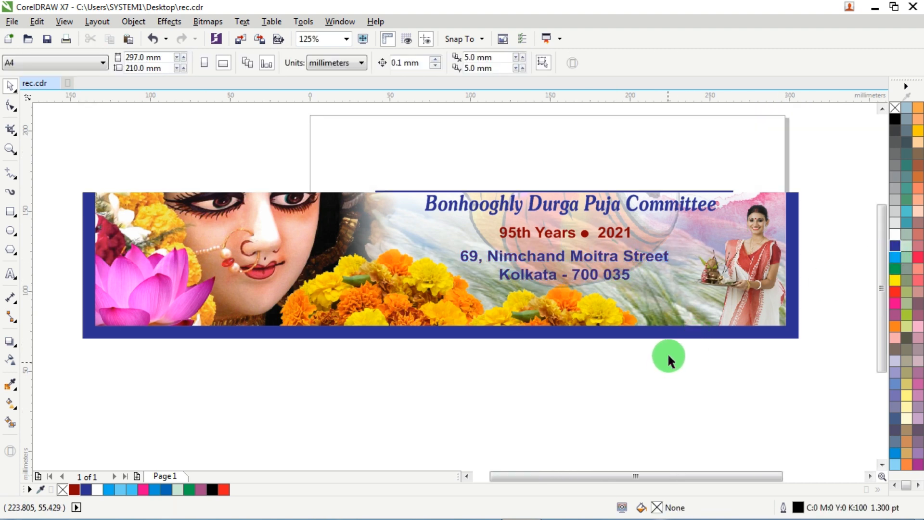
scroll(704, 288, up, 1)
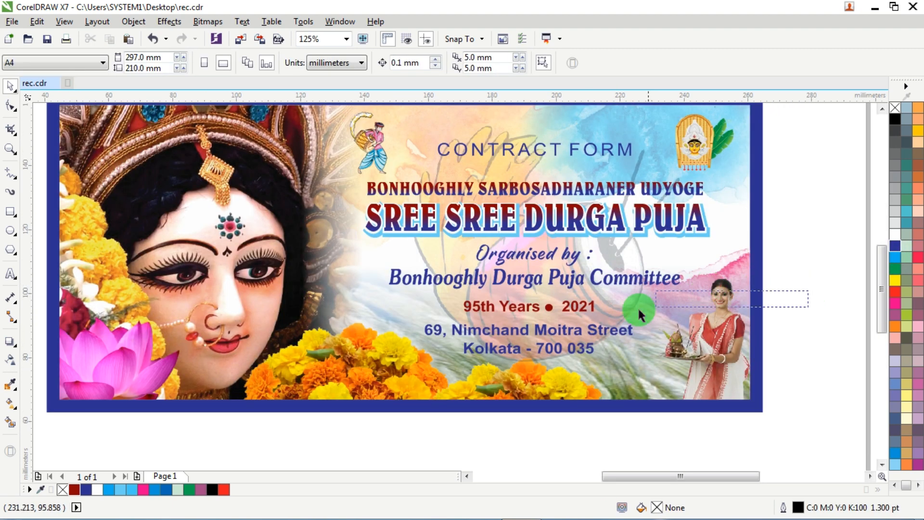
drag(639, 311, 435, 326)
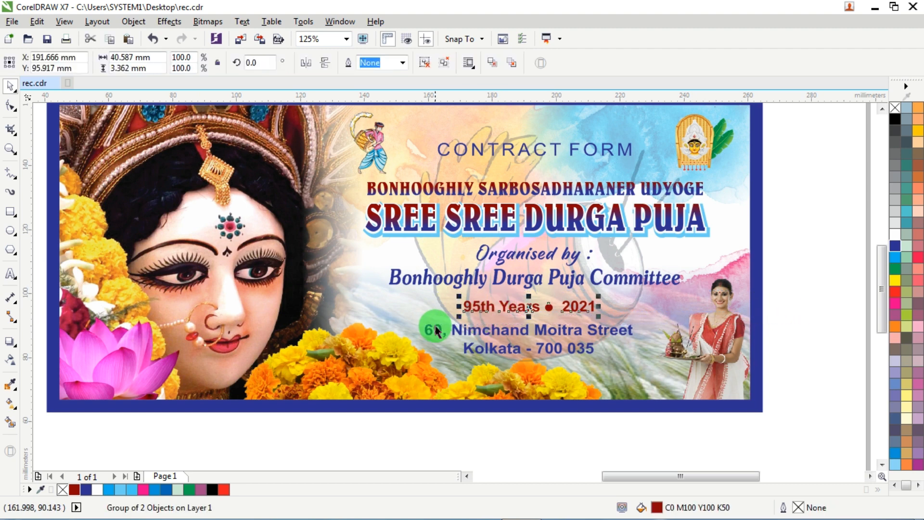
click(491, 329)
shift+click(490, 307)
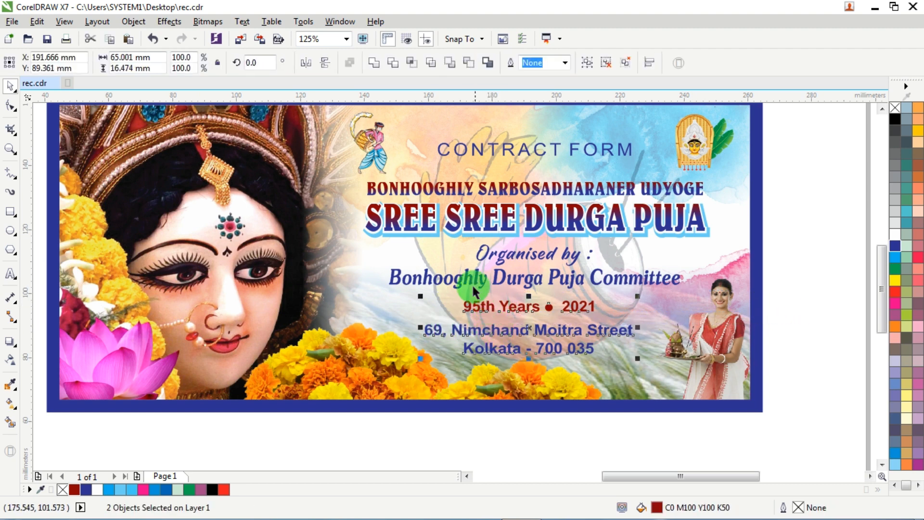
shift+click(451, 282)
key(c)
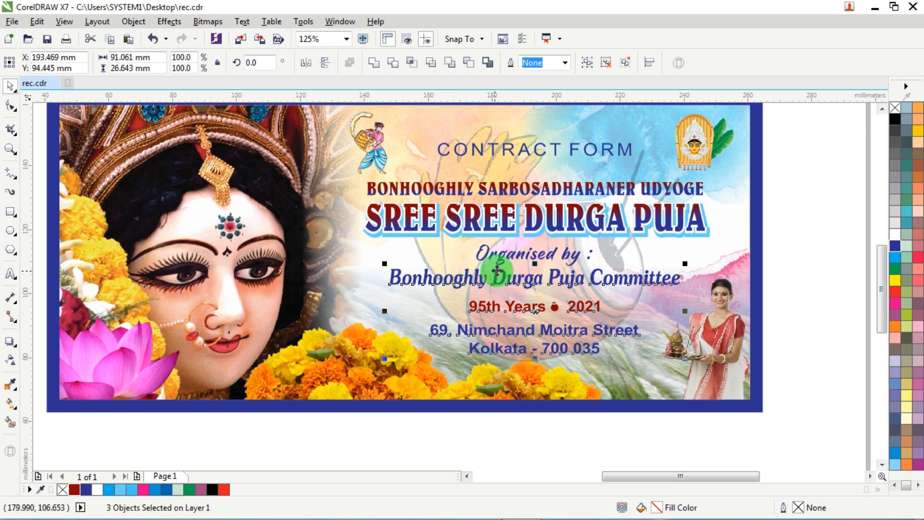
click(825, 258)
click(509, 306)
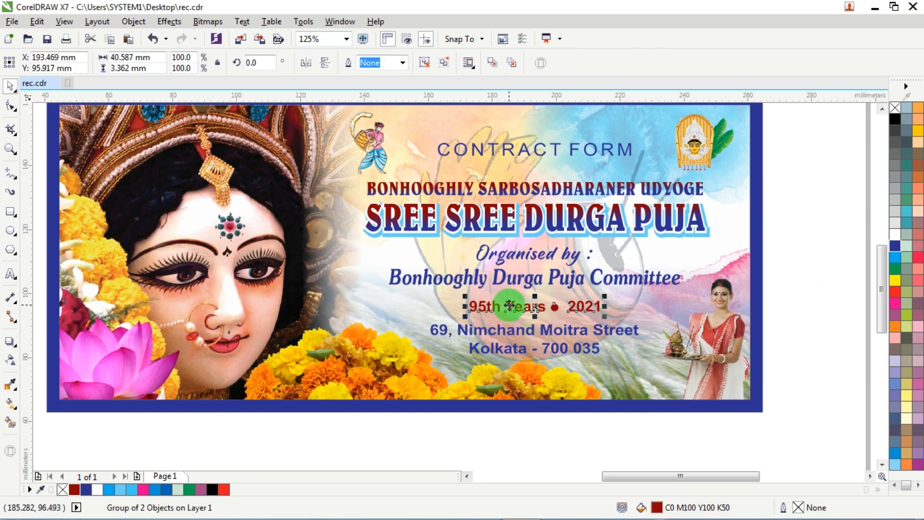
shift+click(641, 267)
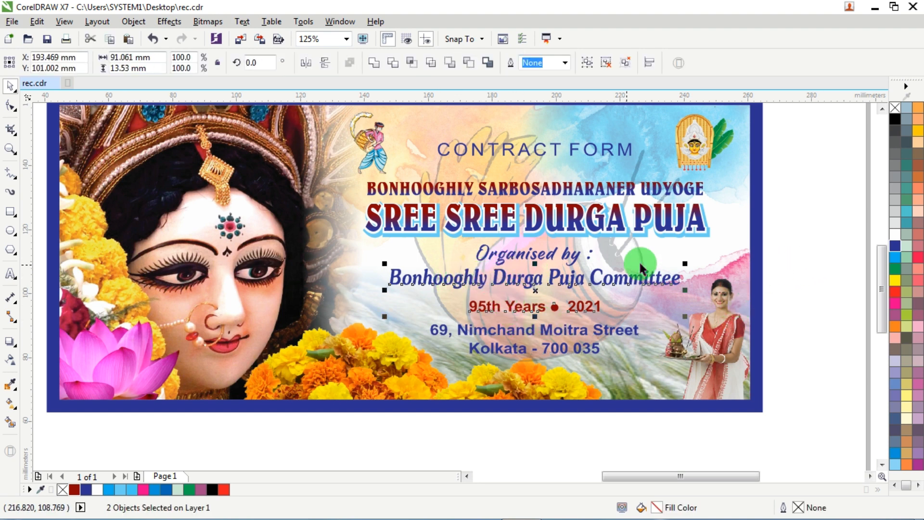
click(789, 228)
Step: Enlarge the CONTRACT FORM heading to 18 pt and centre it over the BONHOOGHLY SARBOSADHARANER UDYOGE line
scroll(792, 231, down, 1)
scroll(730, 172, up, 1)
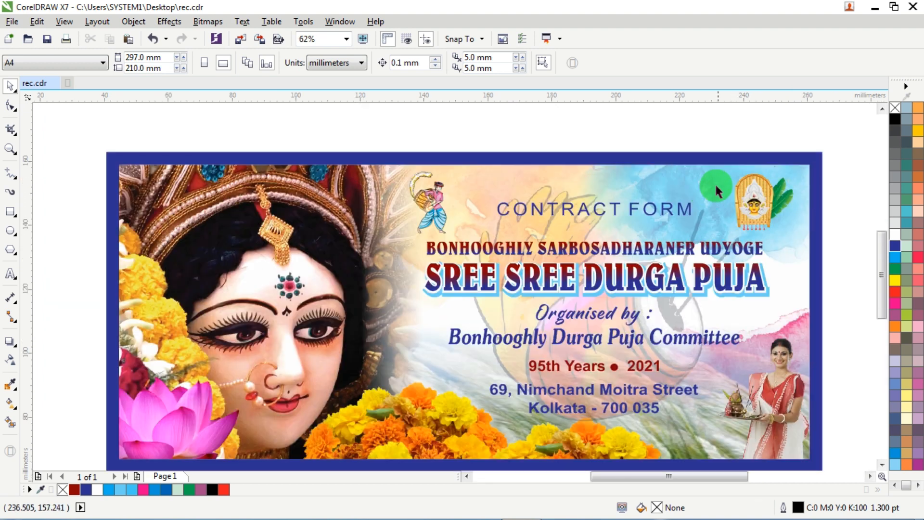
click(672, 219)
click(441, 63)
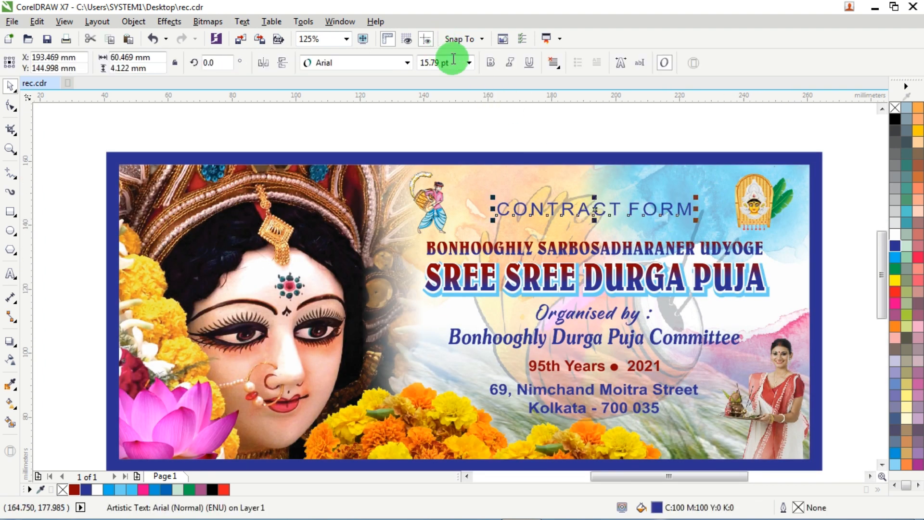
text(18)
key(Return)
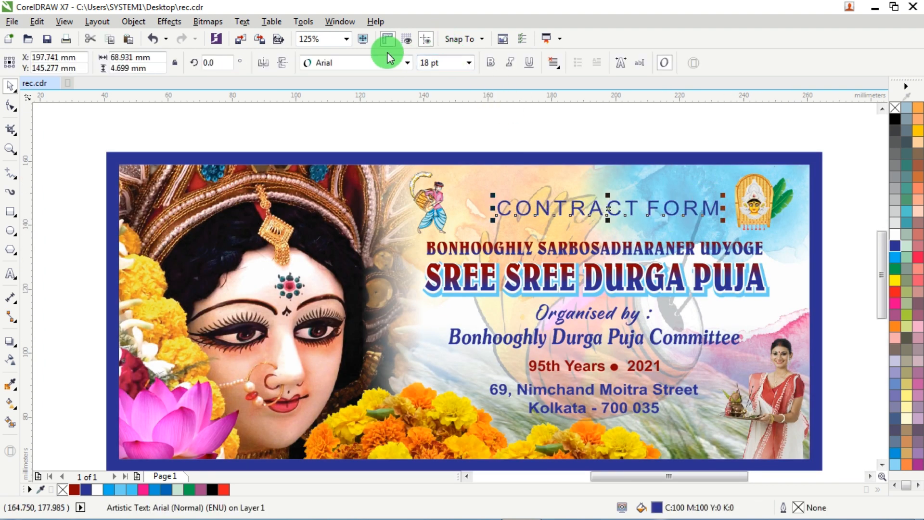
shift+click(553, 248)
key(c)
scroll(554, 248, down, 2)
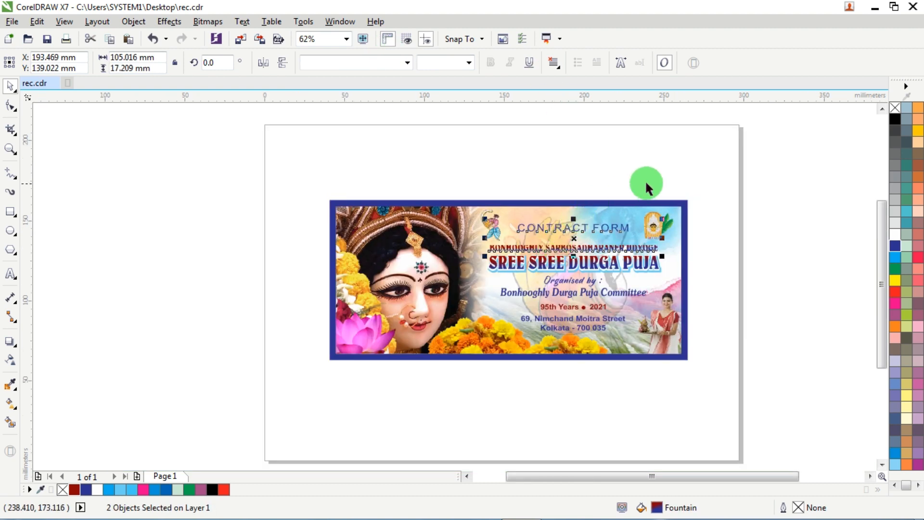
click(729, 200)
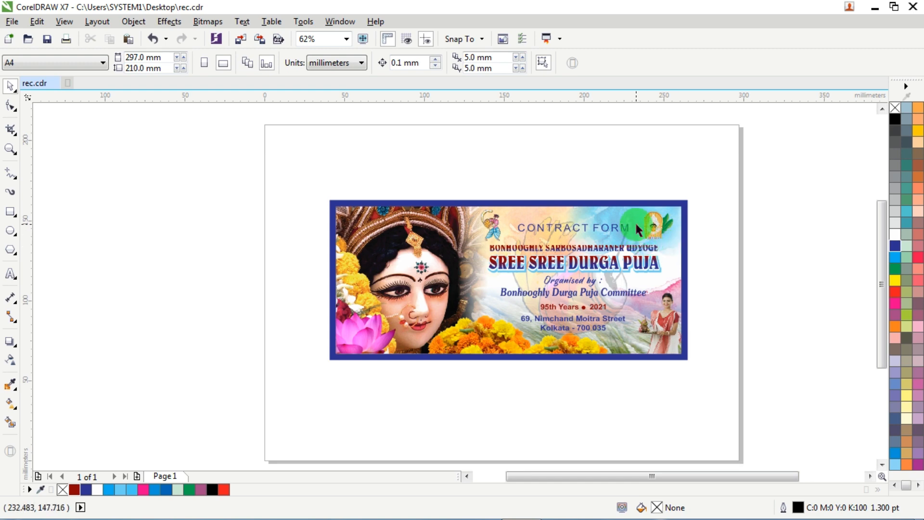
Step: Open the background PowerClip contents and shorten the blue watercolour texture from its lower edge to about 48.9 mm high
scroll(634, 221, up, 2)
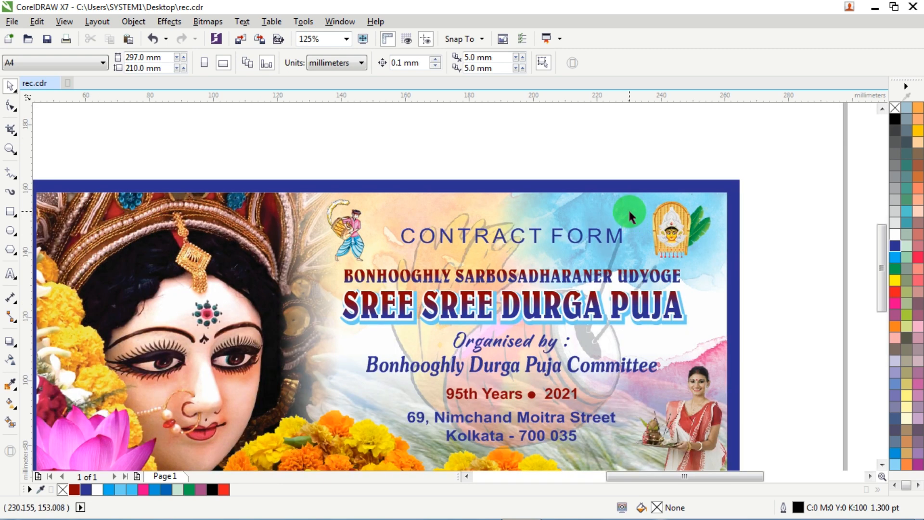
click(608, 199)
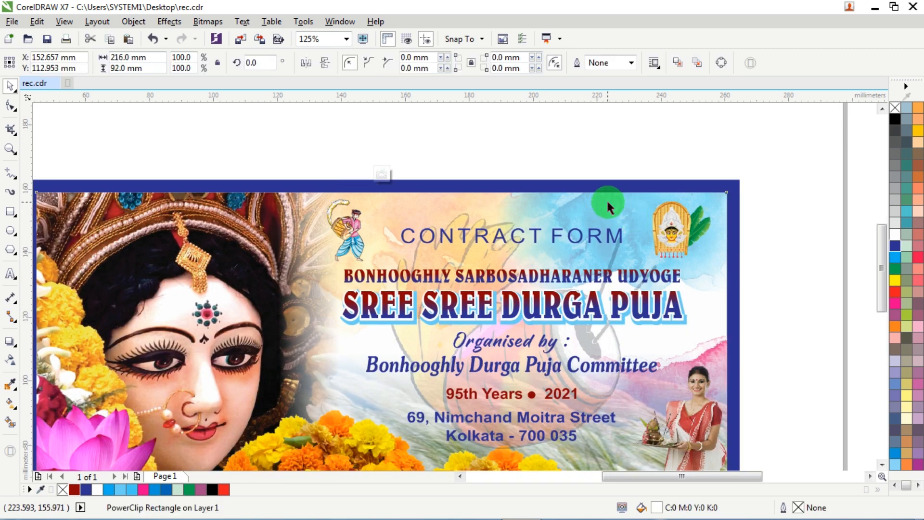
double_click(608, 200)
click(675, 295)
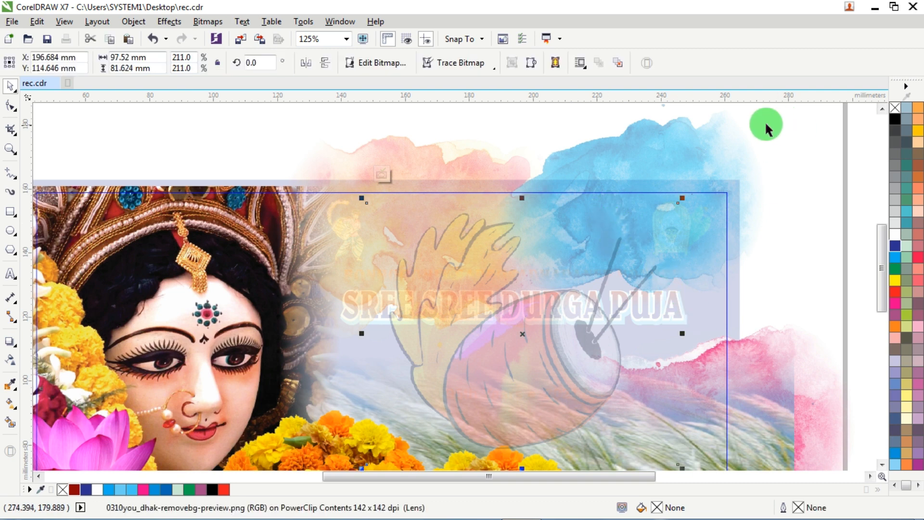
click(716, 195)
drag(630, 306, 633, 258)
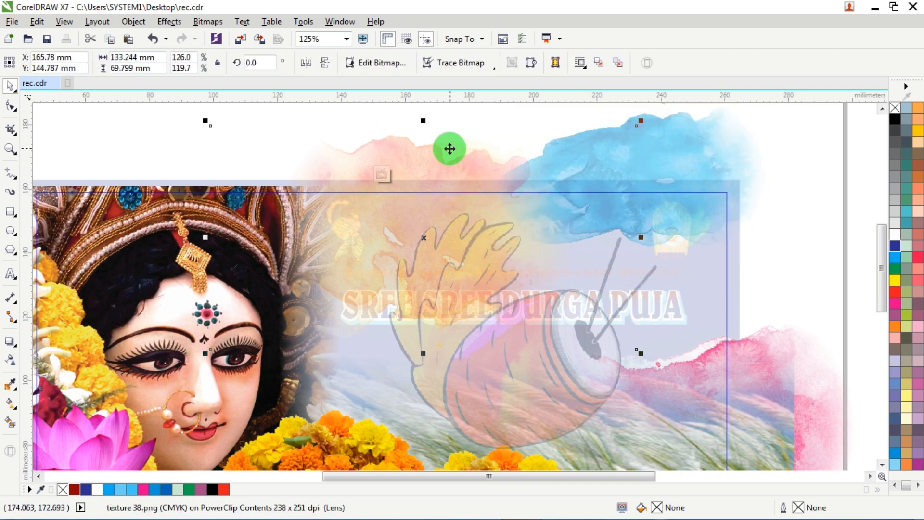
drag(476, 156, 513, 128)
key(ctrl+z)
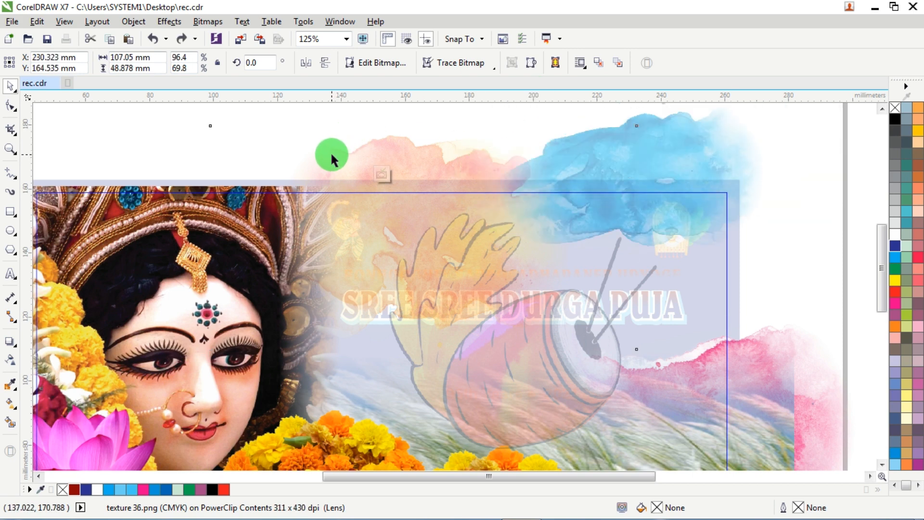
drag(332, 153, 315, 139)
click(418, 310)
key(ctrl+z)
Step: Shorten the orange watercolour texture from its lower edge and finish editing the PowerClip contents
drag(423, 353, 423, 289)
ctrl+click(841, 204)
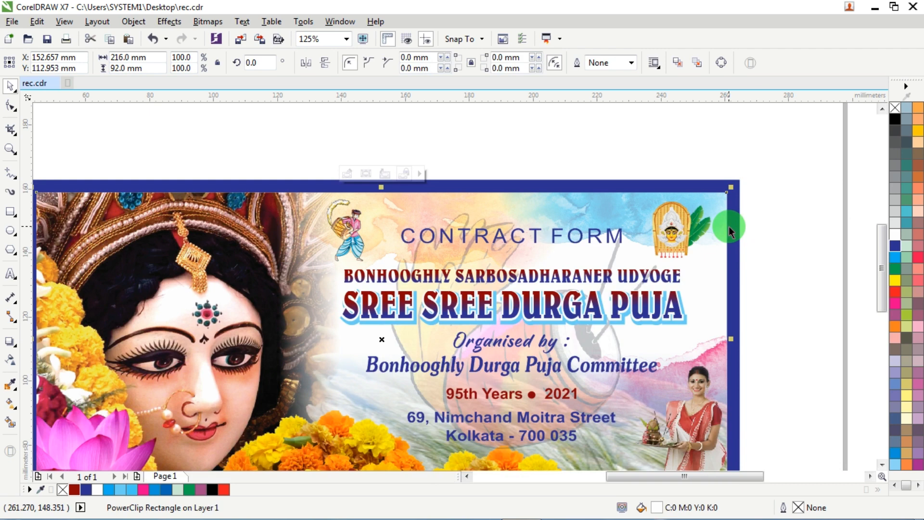
scroll(729, 227, down, 1)
click(816, 219)
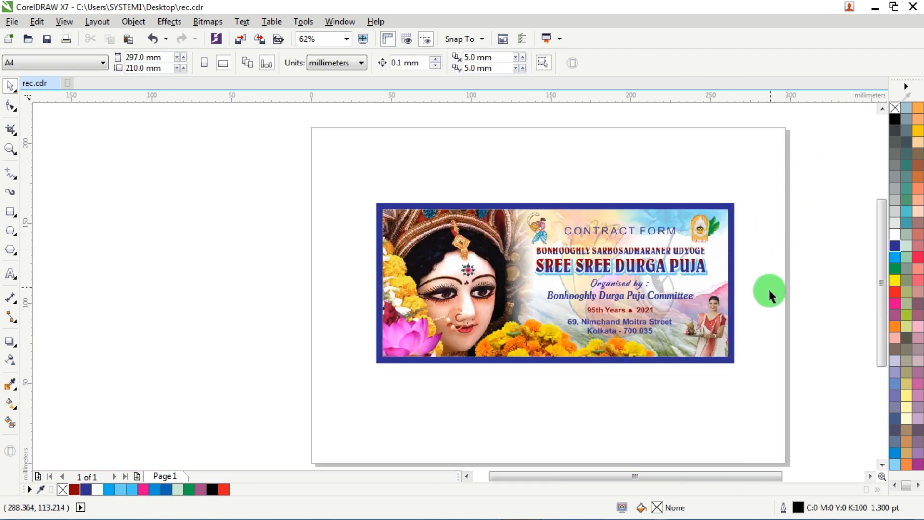
scroll(768, 288, up, 1)
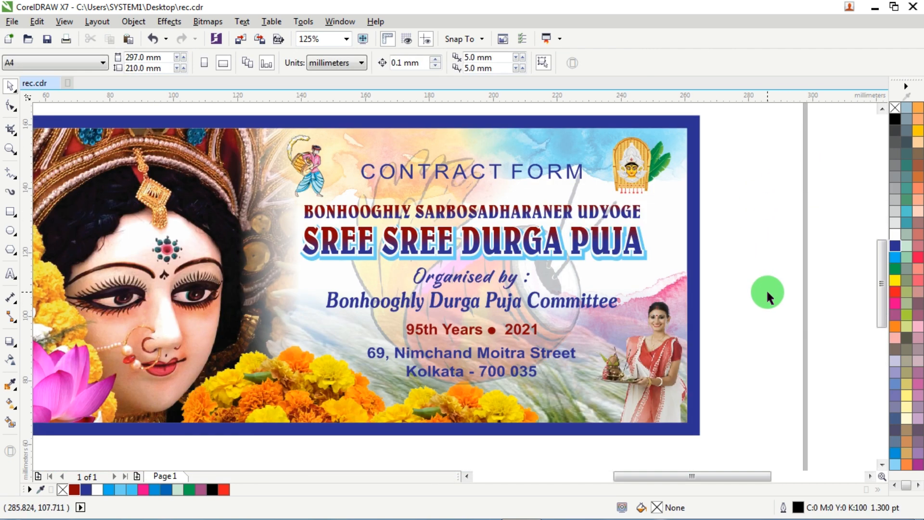
scroll(676, 273, down, 1)
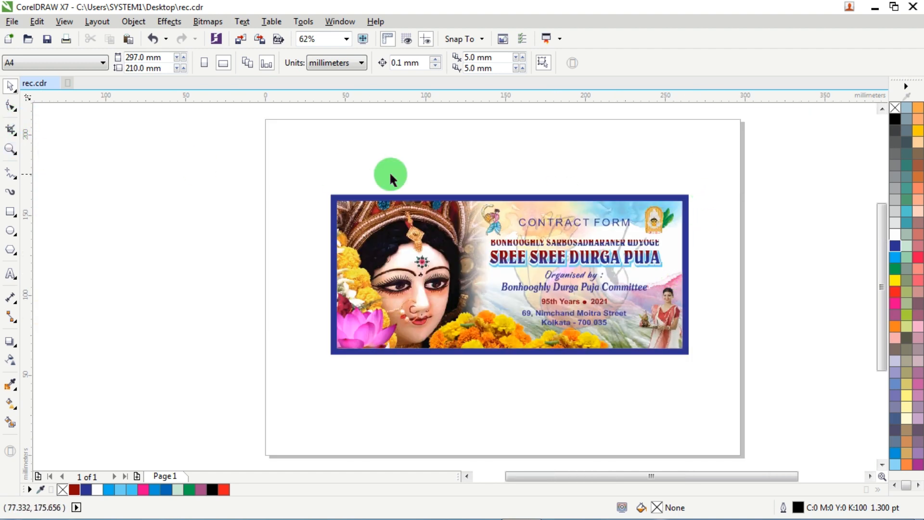
click(10, 149)
drag(328, 146, 790, 384)
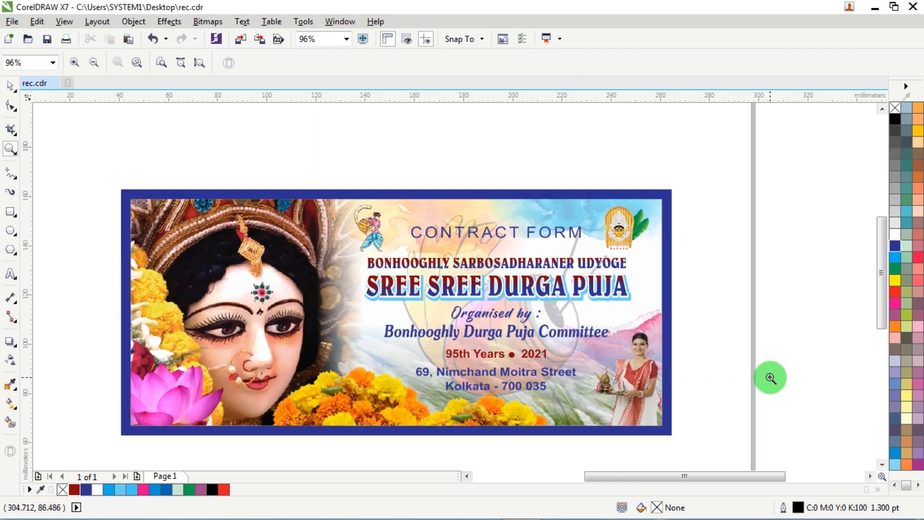
right_click(732, 351)
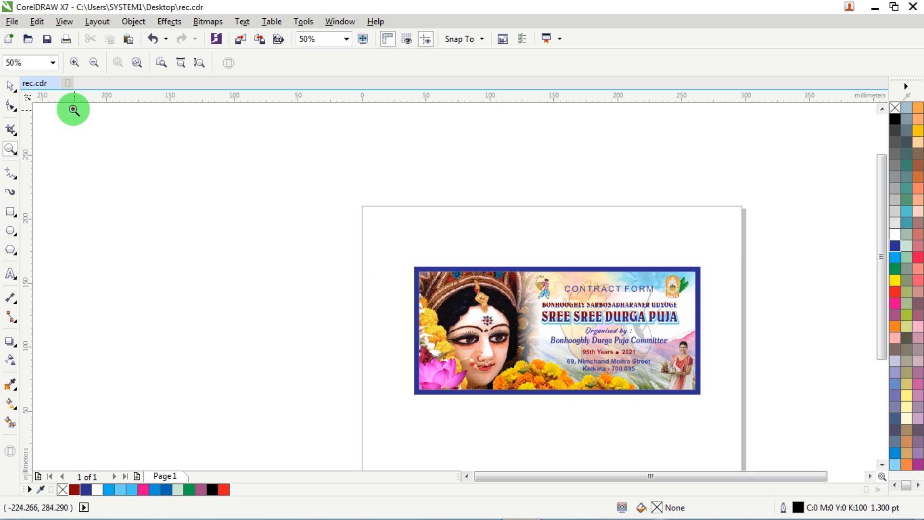
Step: Group all objects of the contract form together, including the border, artwork and text
click(8, 87)
drag(351, 200, 788, 418)
right_click(624, 311)
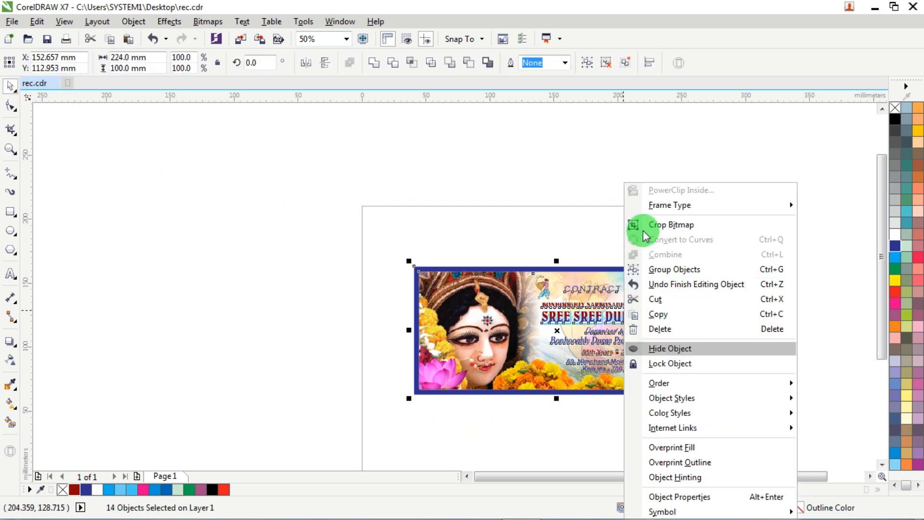
click(675, 269)
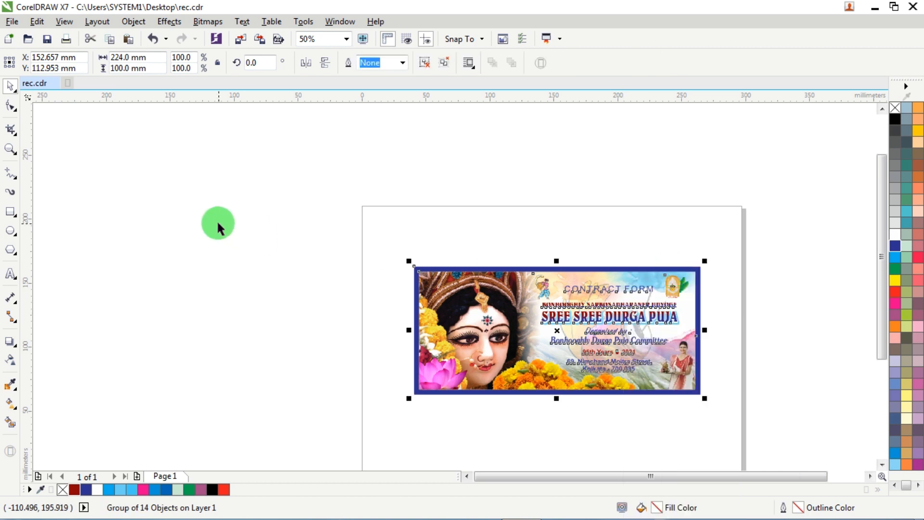
Step: Switch the document units to inches and set a custom page size of 18 × 12 inches
click(217, 222)
click(318, 68)
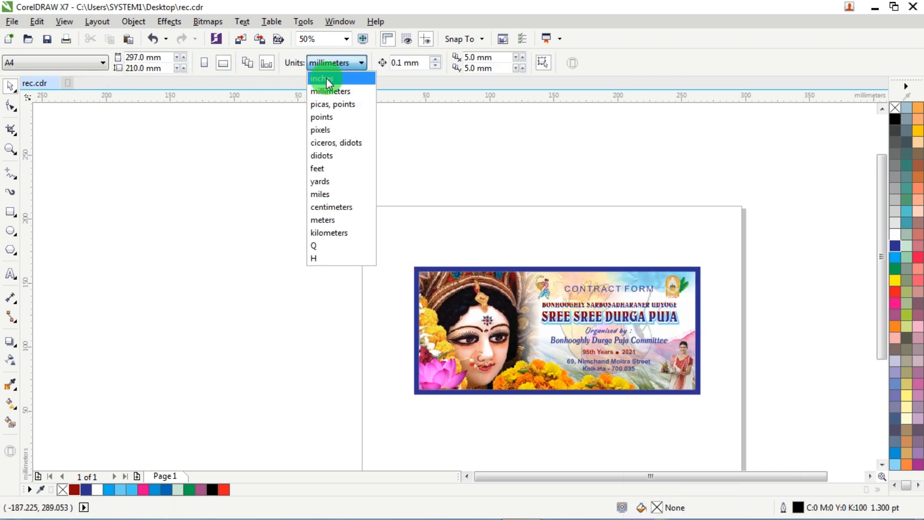
click(327, 77)
drag(166, 59, 2, 28)
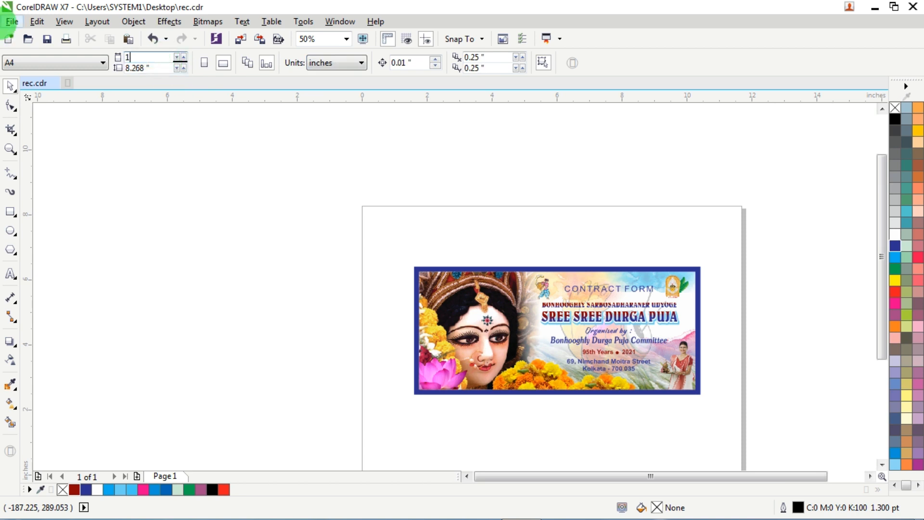
text(12)
key(Return)
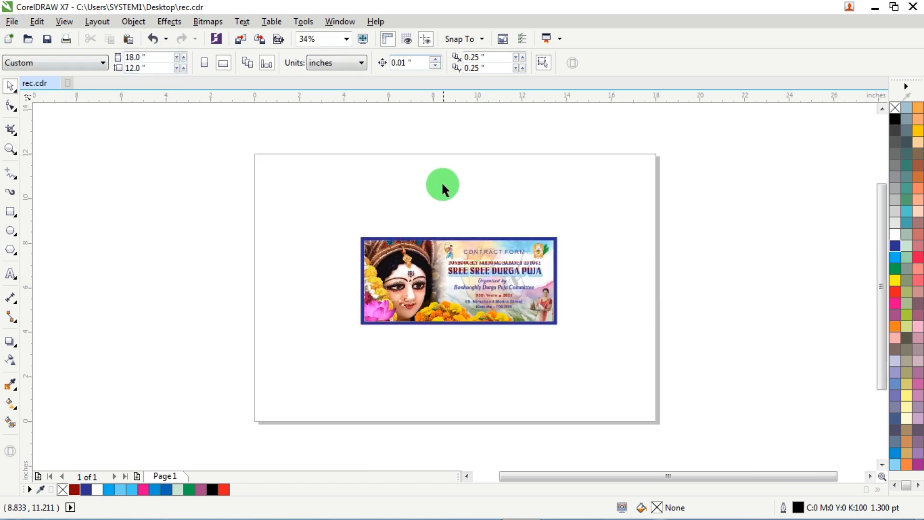
Step: Move the grouped contract form into the page's upper-left corner, leaving a narrow margin
drag(269, 168, 656, 387)
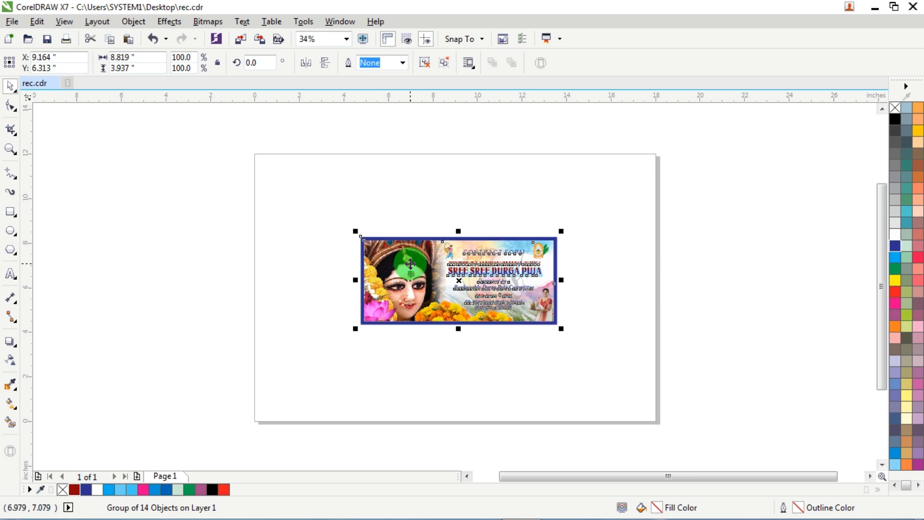
drag(405, 264, 302, 185)
click(179, 153)
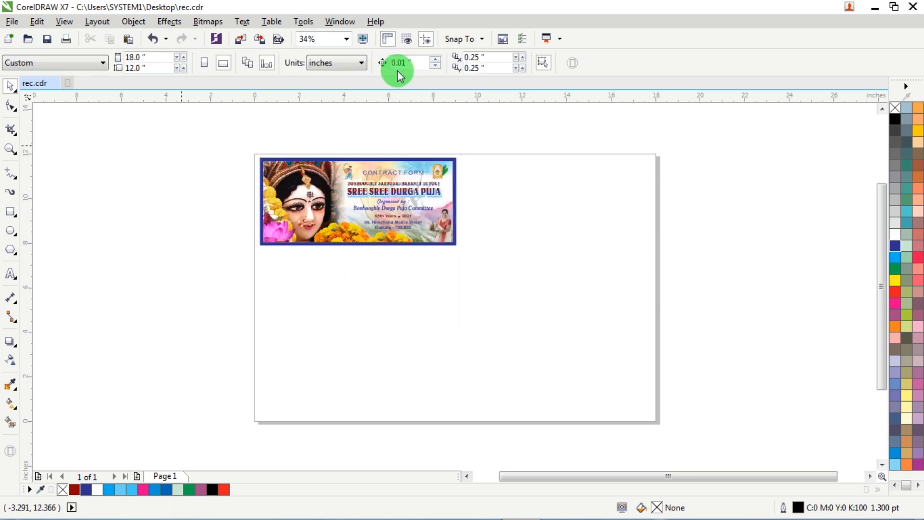
Step: Switch the units back to millimetres and place one copy of the form to its right at a 224.1 mm horizontal offset
click(332, 62)
click(332, 91)
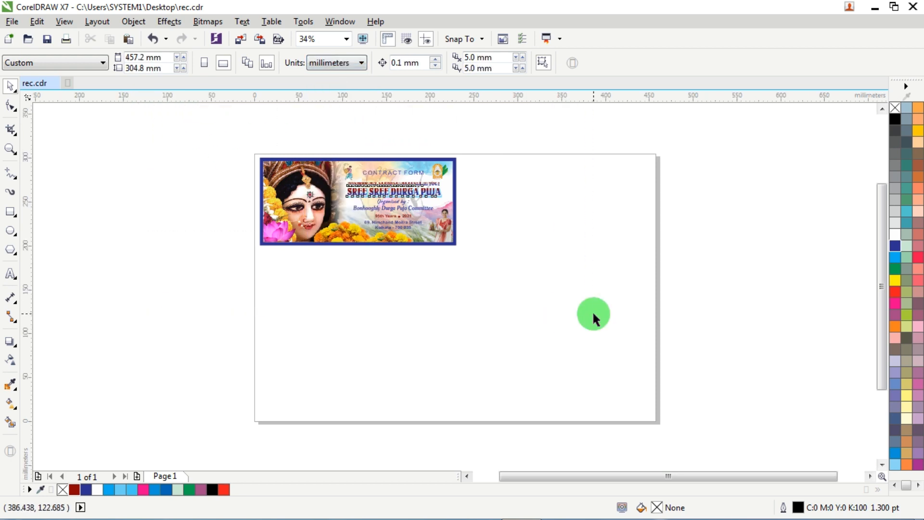
key(ctrl+a)
key(alt+F7)
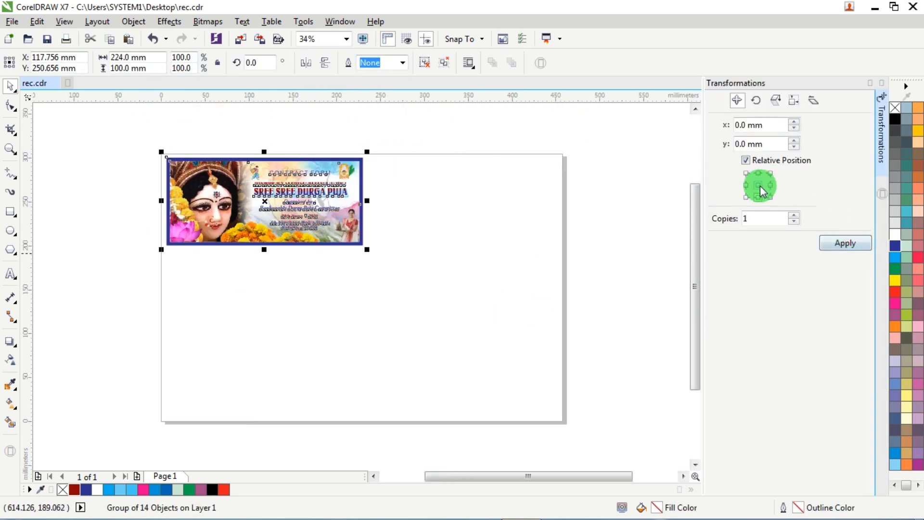
click(746, 185)
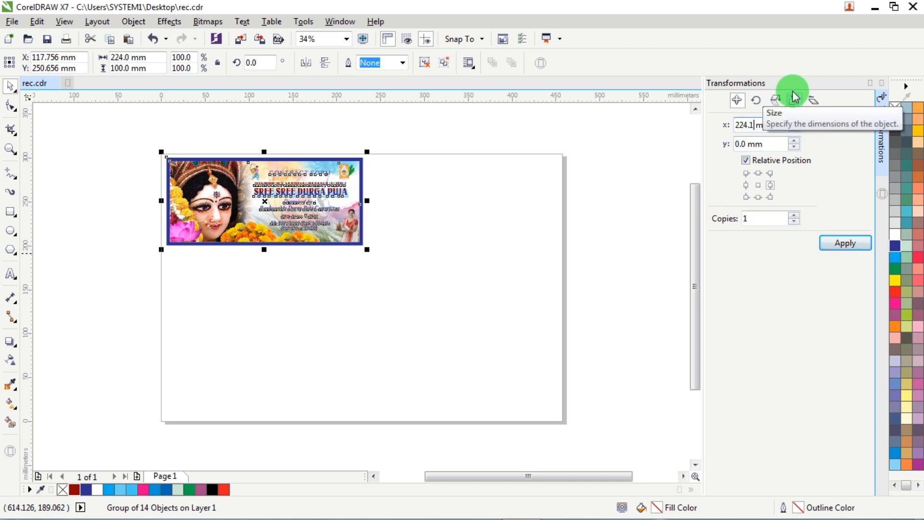
click(845, 244)
click(627, 125)
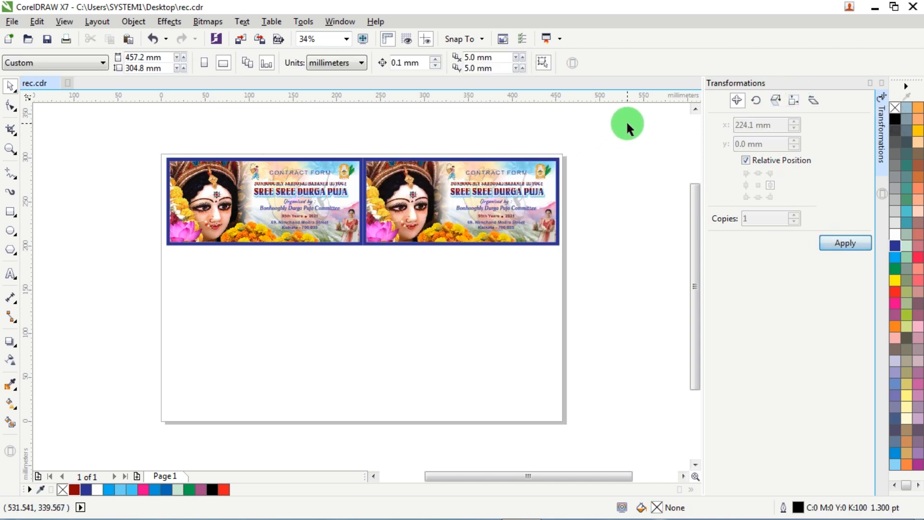
Step: Copy the row of two forms downward twice at a vertical offset of -100.1 mm, filling the page with three rows
drag(627, 124, 80, 283)
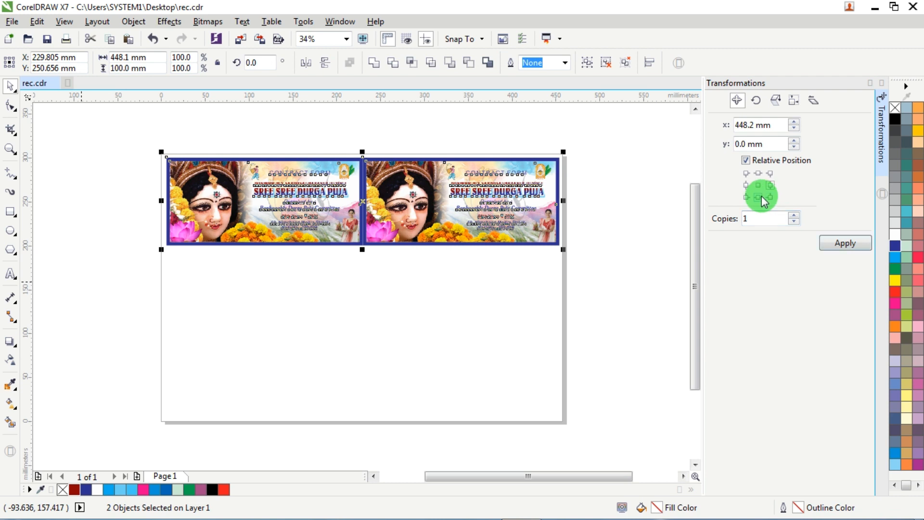
click(758, 197)
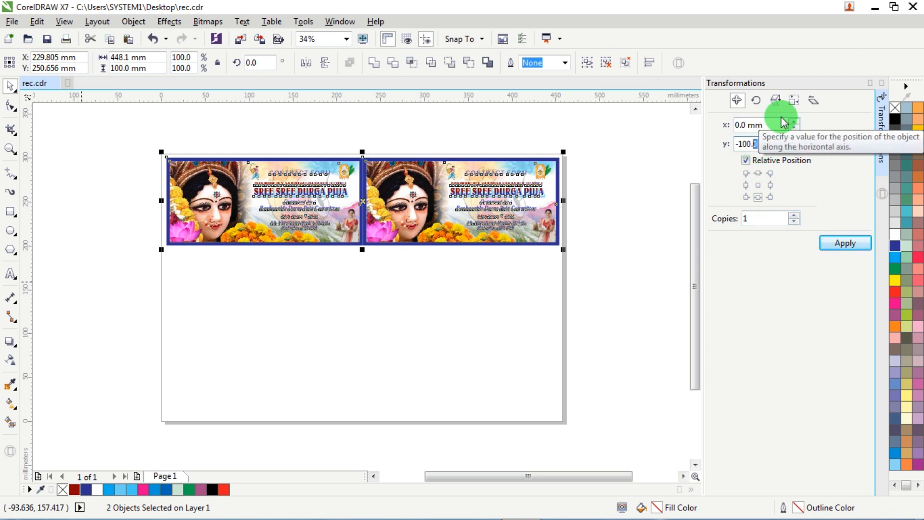
click(851, 245)
key(Return)
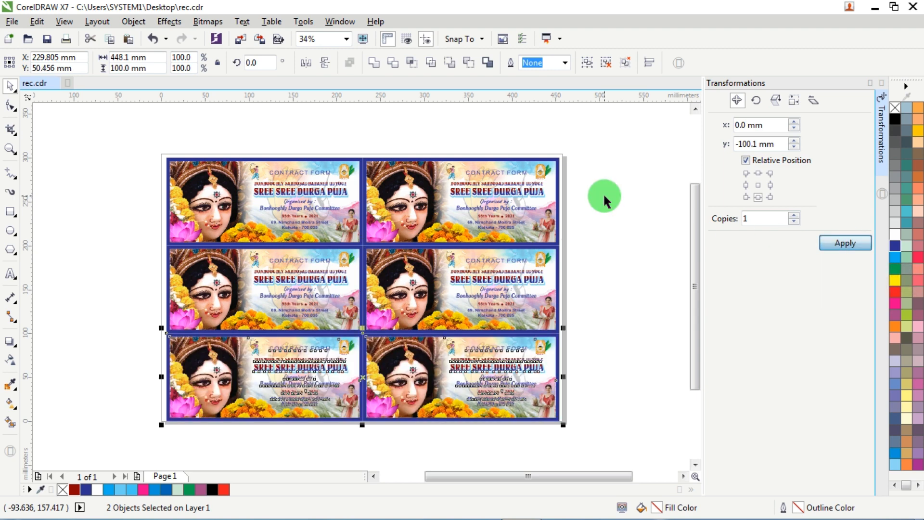
Step: Group all six contract forms, centre the group on the page and close the Transformations docker
drag(606, 143, 134, 436)
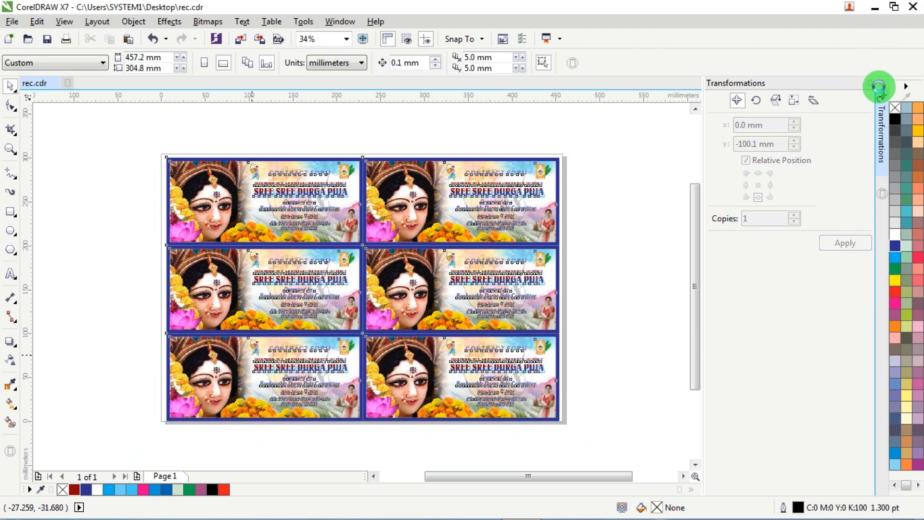
click(883, 87)
key(ctrl+g)
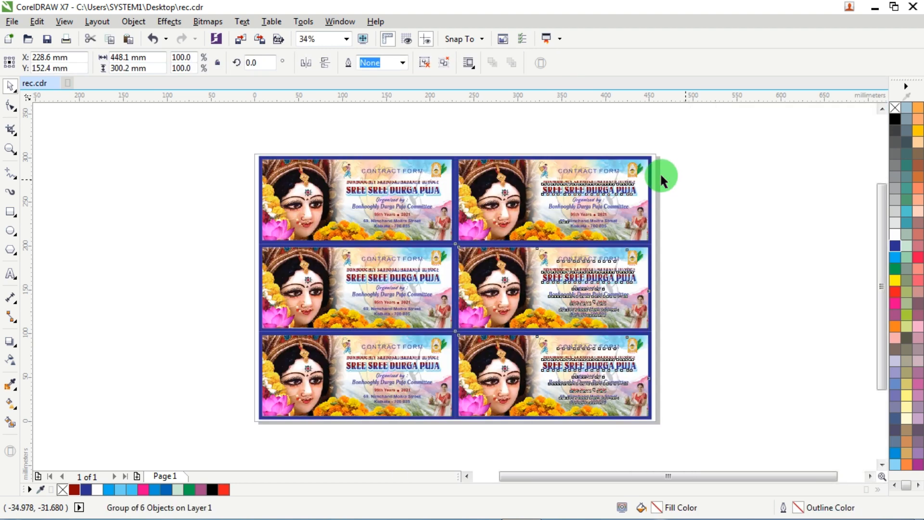
click(744, 154)
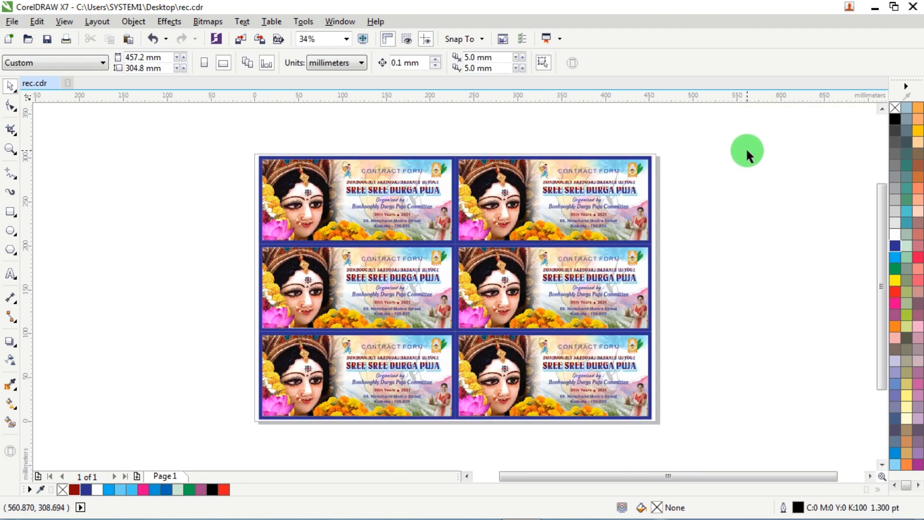
scroll(665, 189, up, 2)
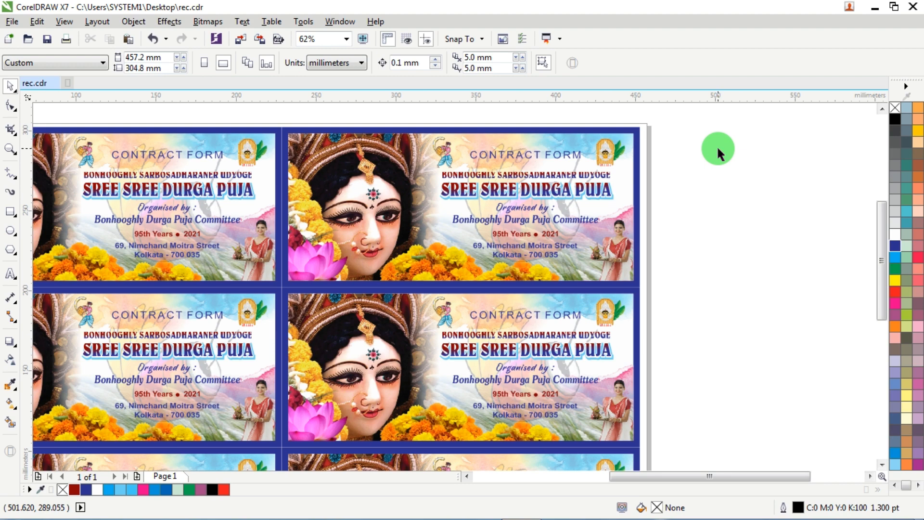
scroll(717, 153, down, 2)
scroll(507, 219, up, 4)
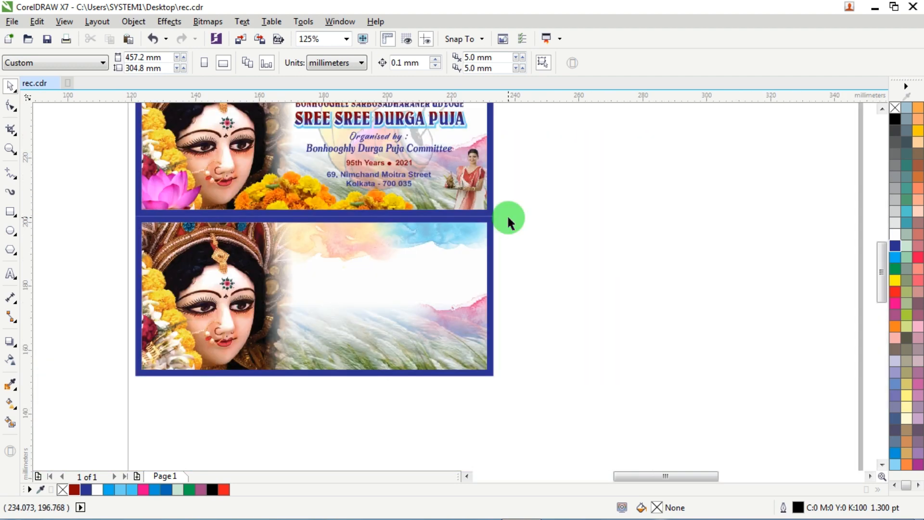
scroll(507, 215, up, 2)
scroll(474, 212, down, 4)
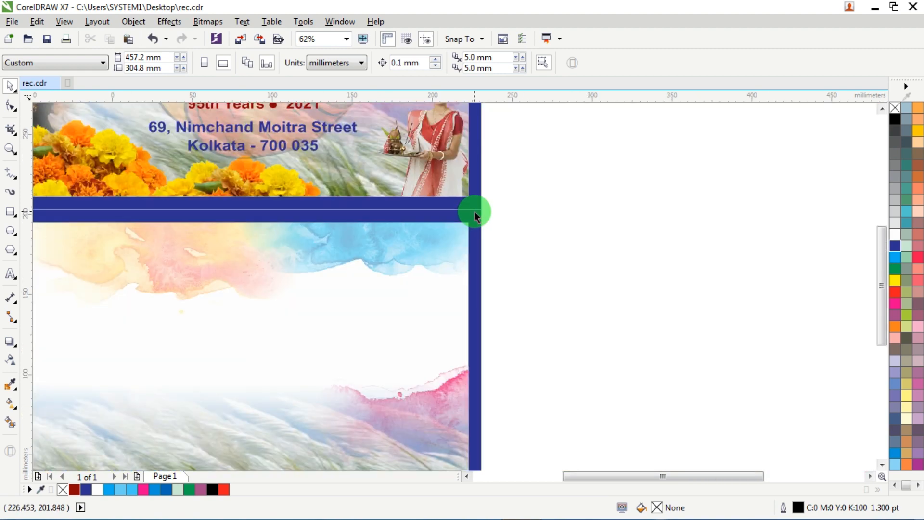
scroll(475, 212, down, 1)
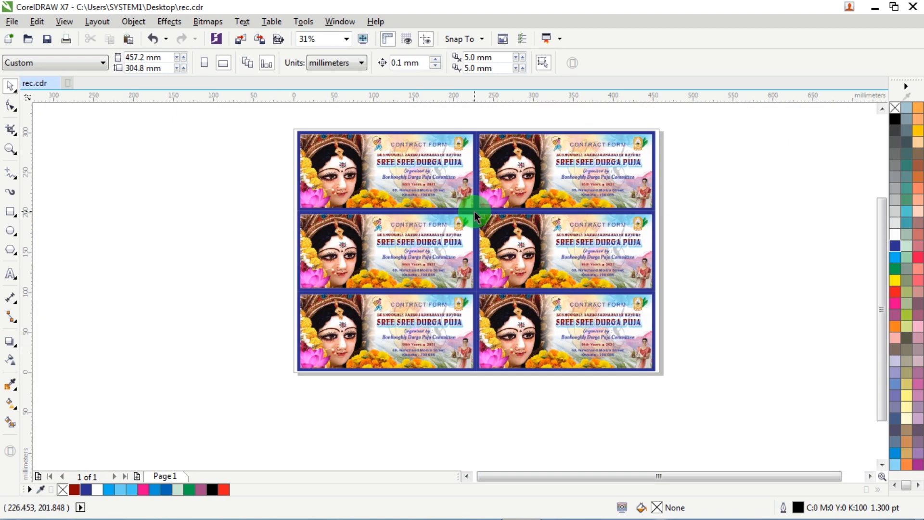